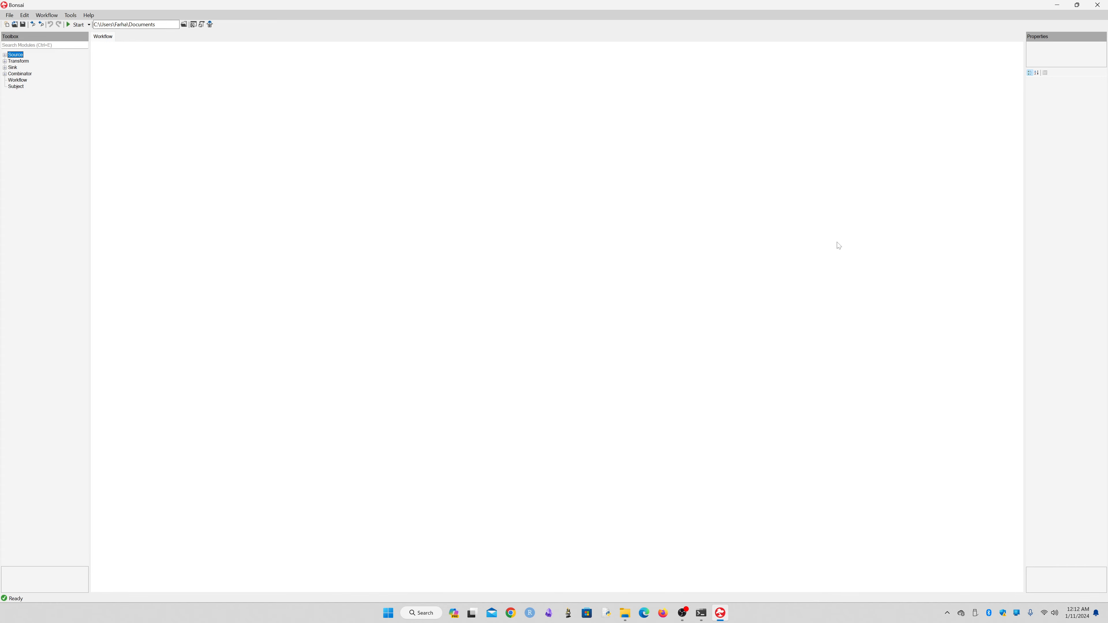
# - Add a FileCapture source from the Vision group to the empty workflow
pyautogui.click(5, 55)
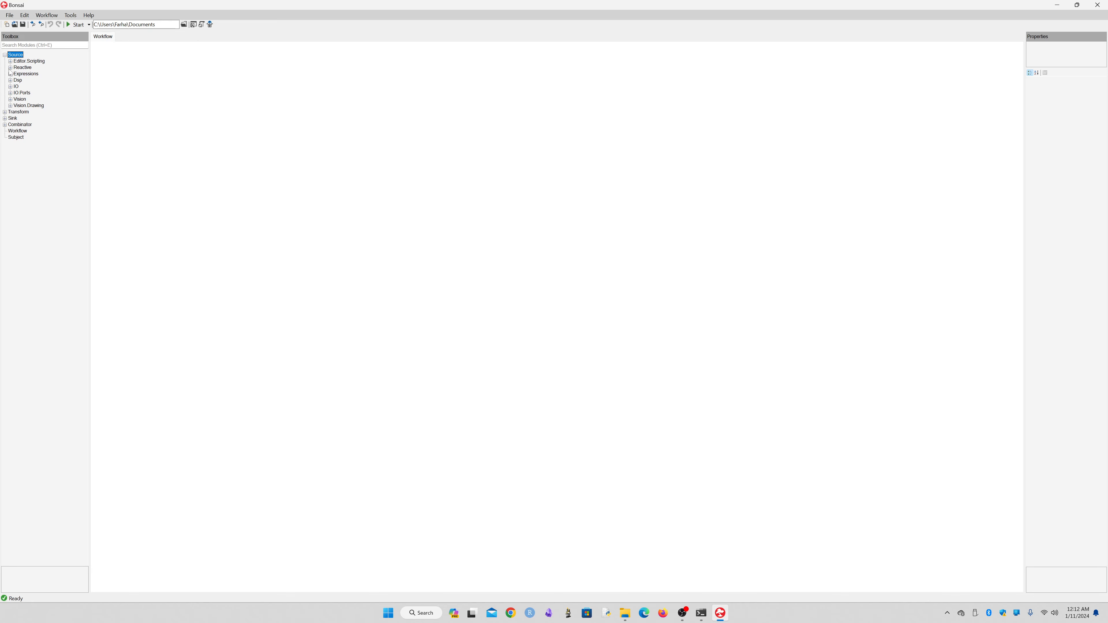
pyautogui.click(10, 99)
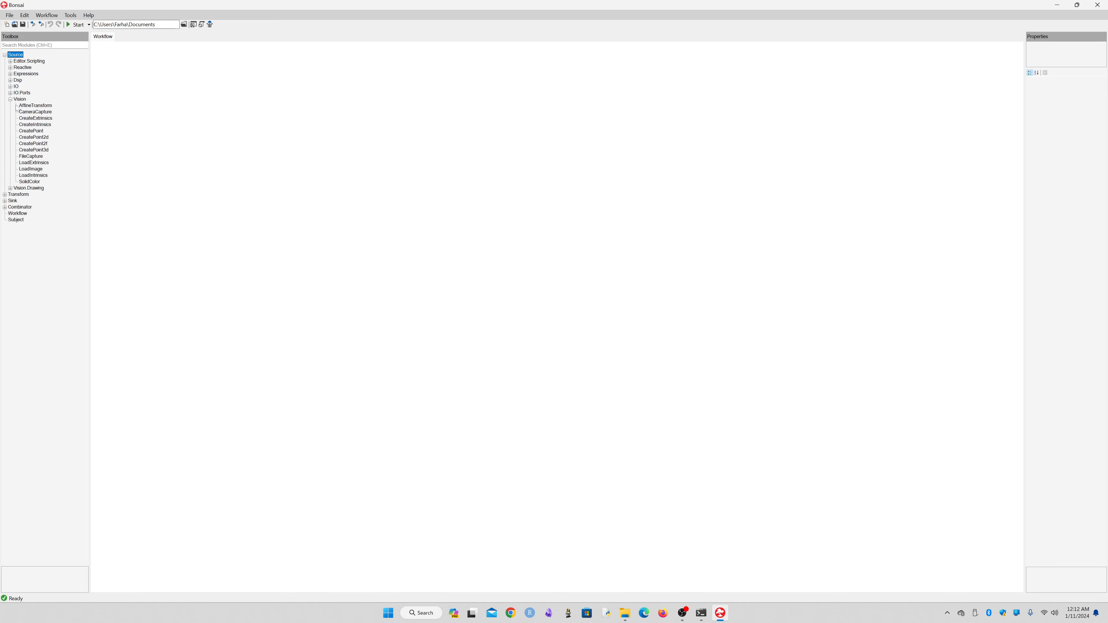
pyautogui.doubleClick(30, 157)
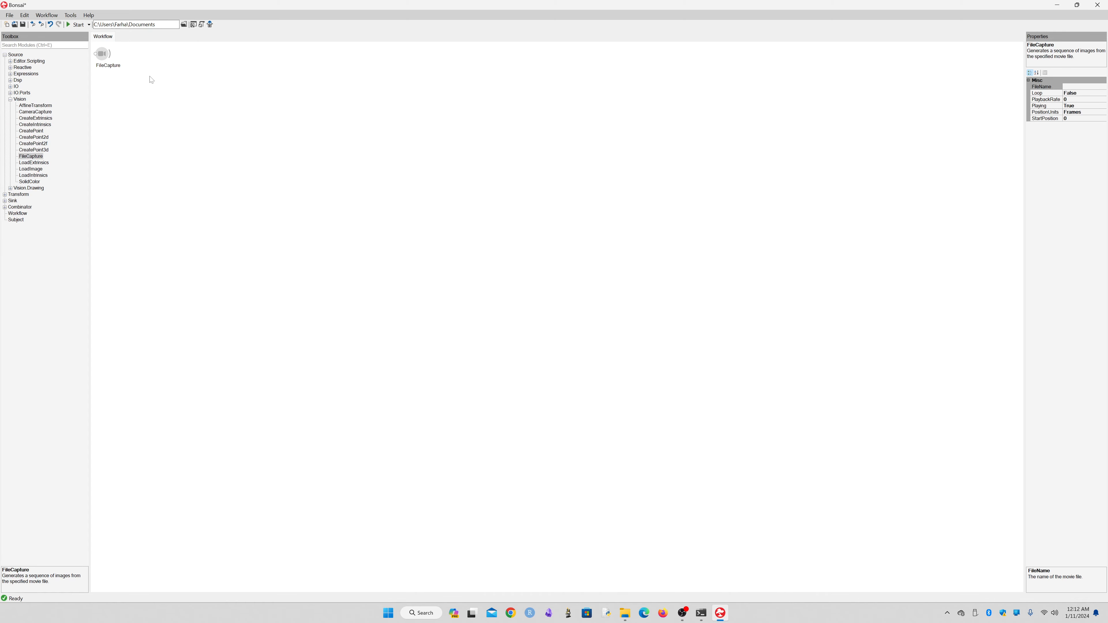
pyautogui.click(139, 82)
# - Set the FileCapture node's movie file to 30-secondvideo.mp4 from the Bonsai ROI Tutorial folder on the G: drive
pyautogui.click(104, 59)
pyautogui.doubleClick(104, 59)
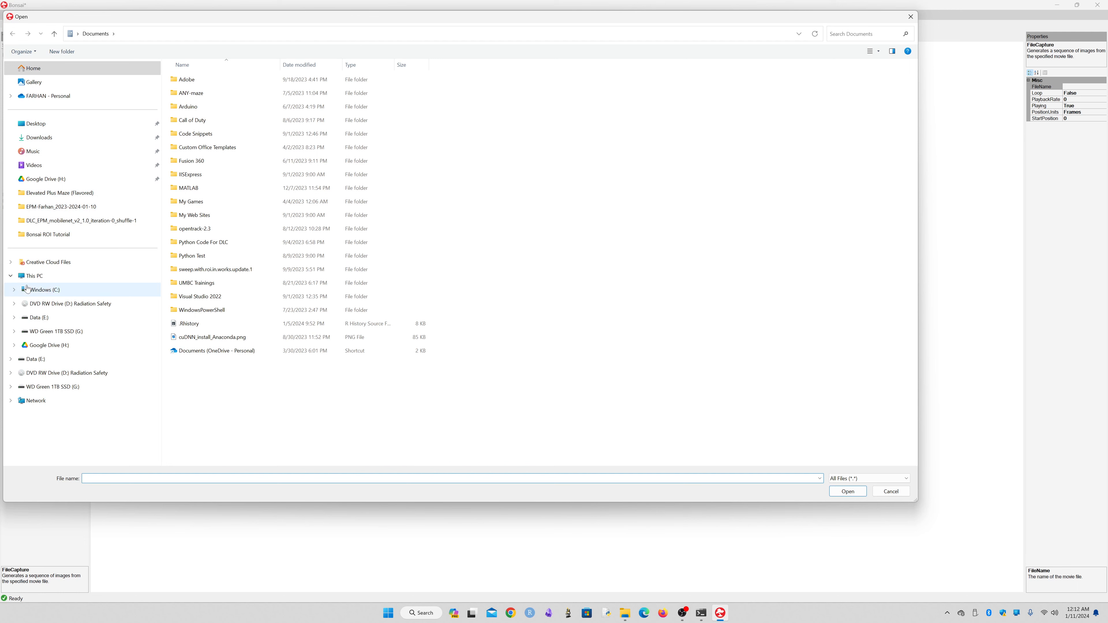
pyautogui.click(34, 276)
pyautogui.doubleClick(550, 87)
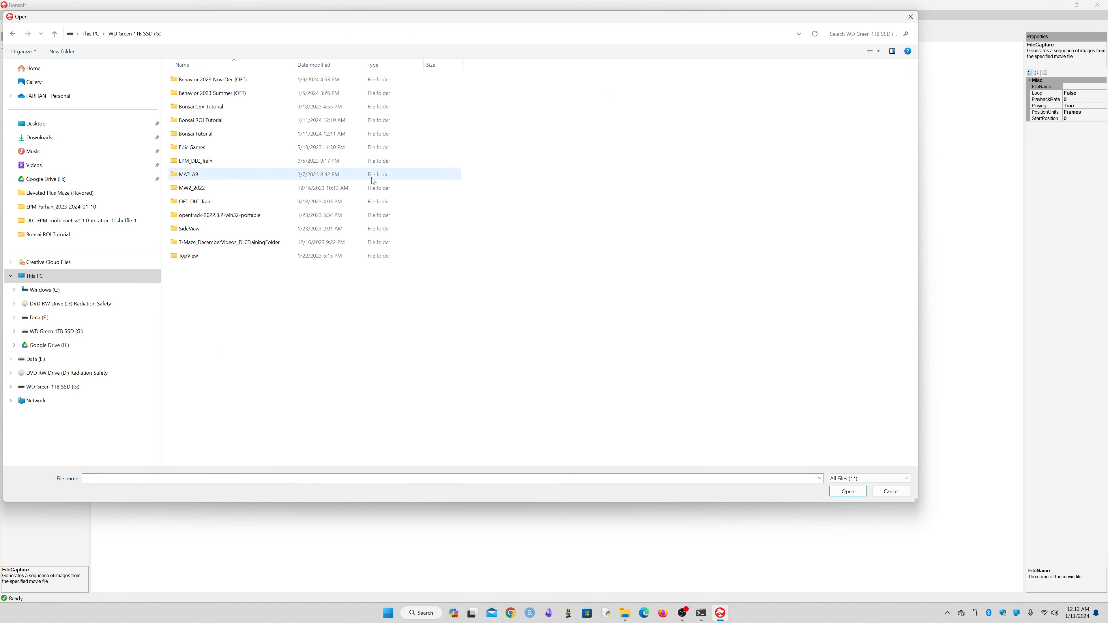
pyautogui.doubleClick(206, 120)
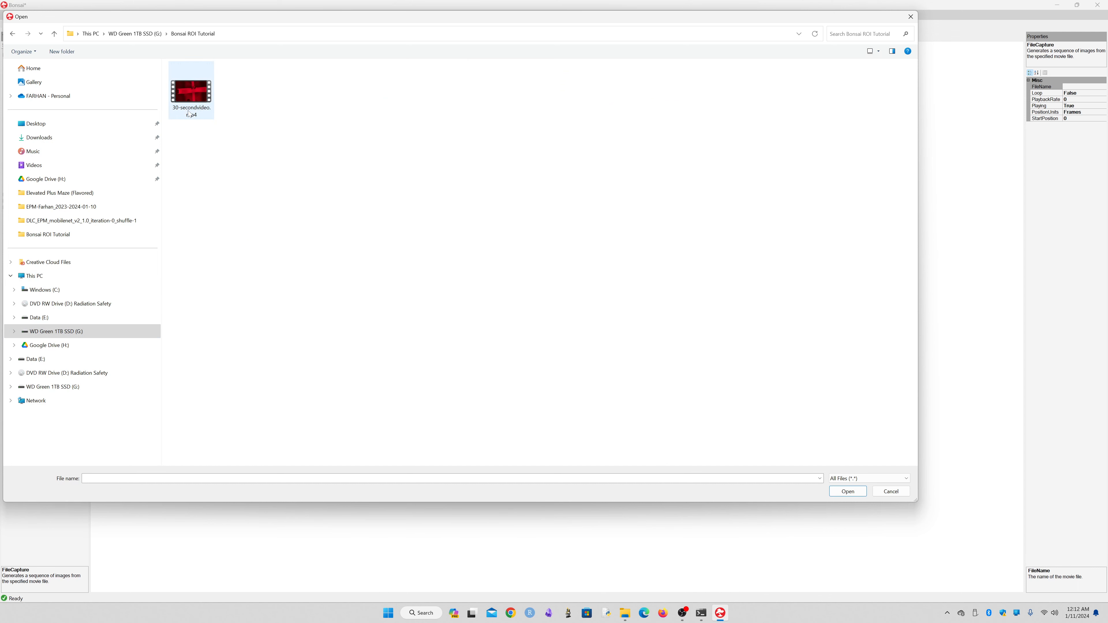
pyautogui.doubleClick(196, 98)
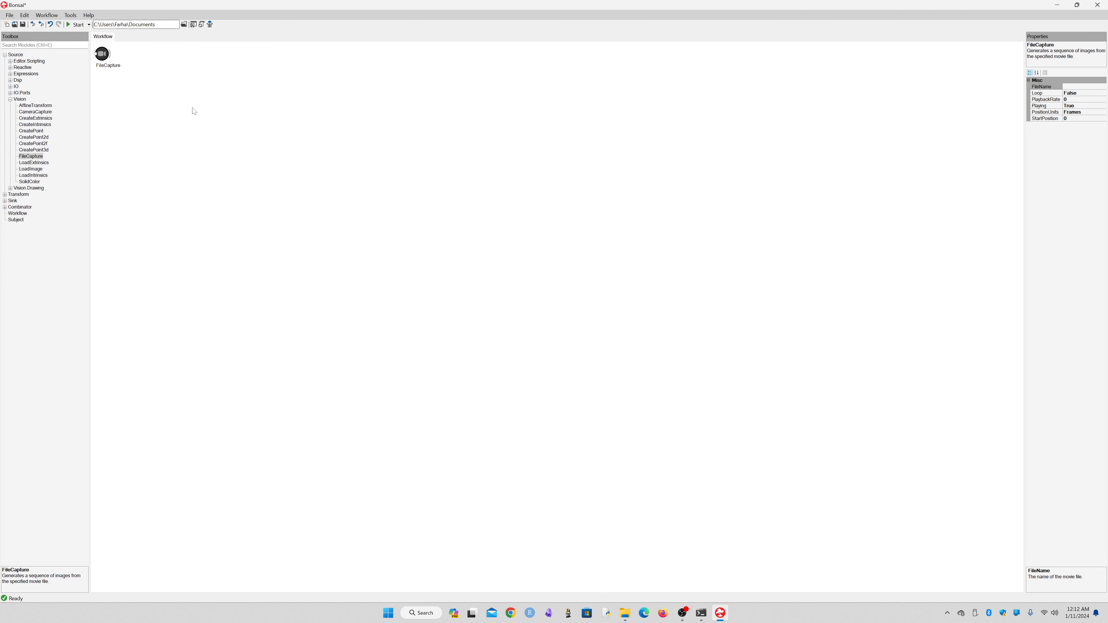
pyautogui.click(165, 142)
pyautogui.click(108, 63)
pyautogui.click(132, 172)
# - Add a DeepLabCut PredictPose transform connected after the FileCapture node
pyautogui.click(10, 99)
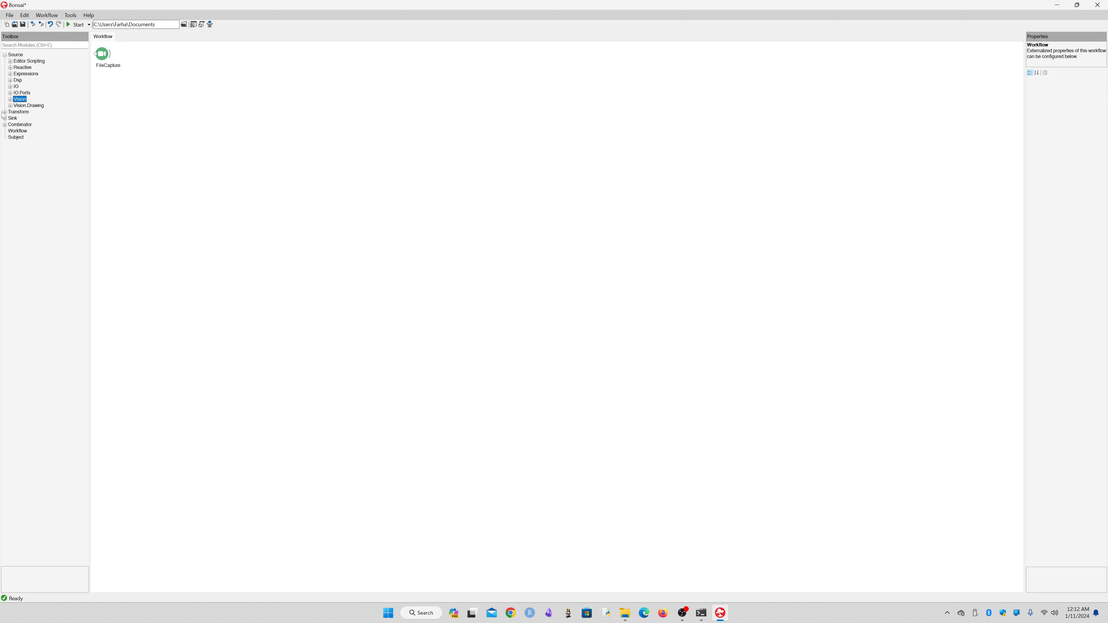
pyautogui.click(5, 112)
pyautogui.click(103, 54)
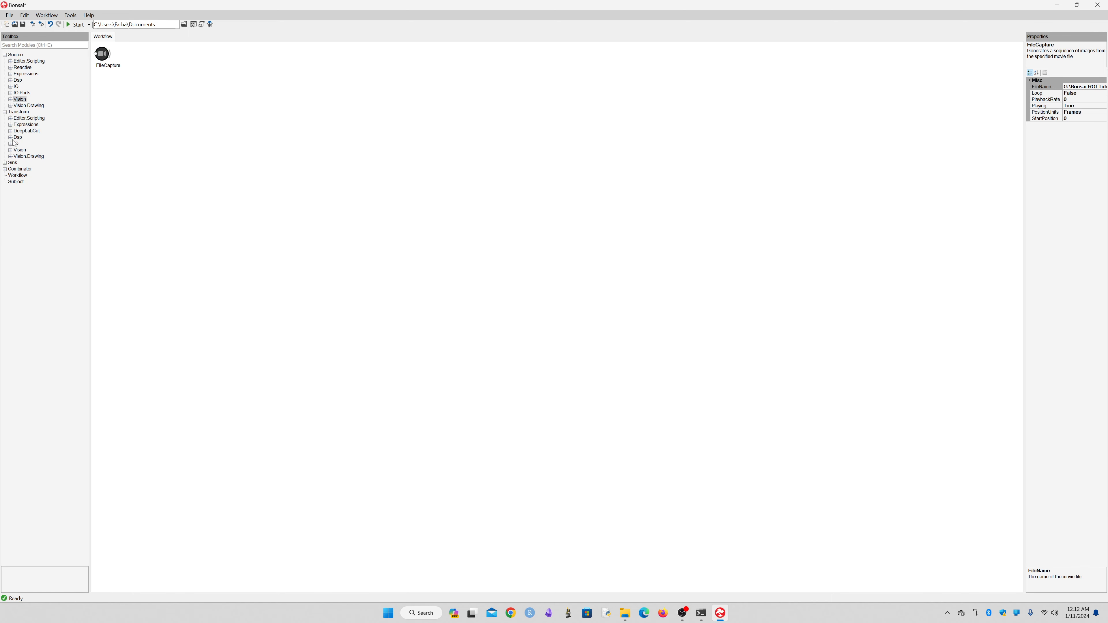
pyautogui.click(10, 131)
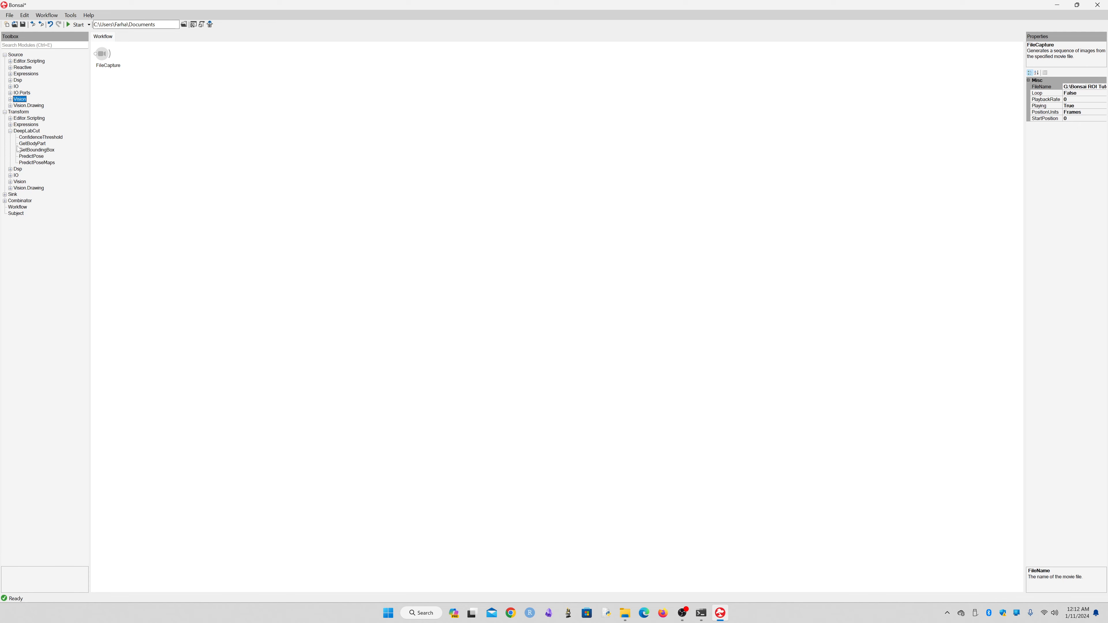
pyautogui.click(32, 157)
pyautogui.doubleClick(35, 156)
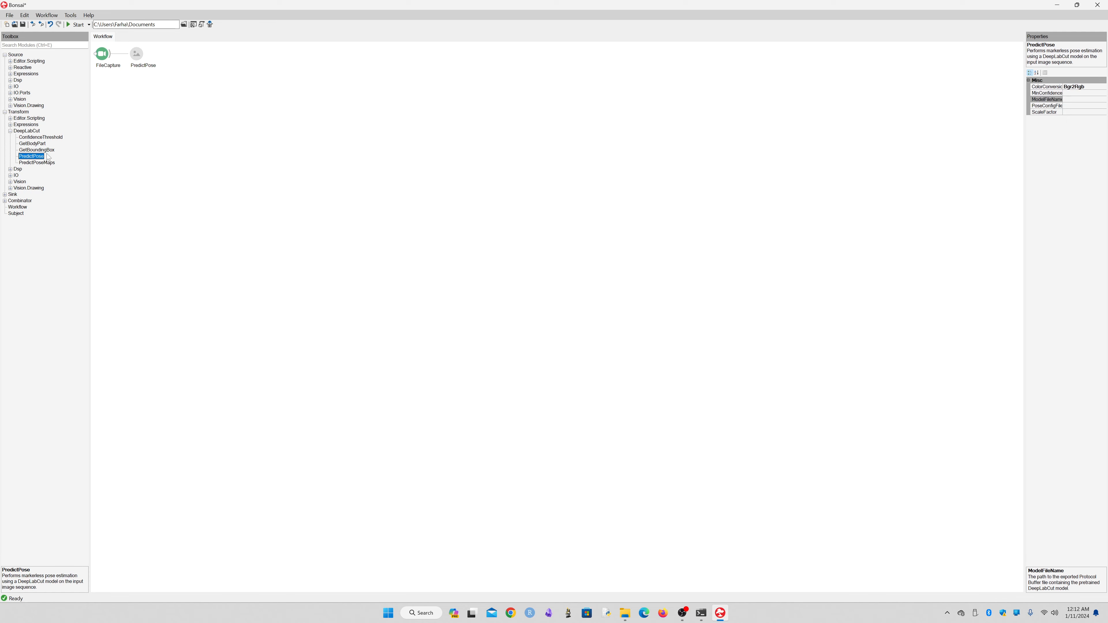
# - Set PredictPose's model file to snapshot-108000.pb in the DLC_EPM_mobilenet_v2_1.0_iteration-0_shuffle-1 folder of the copied EPM project's exported models
pyautogui.doubleClick(138, 55)
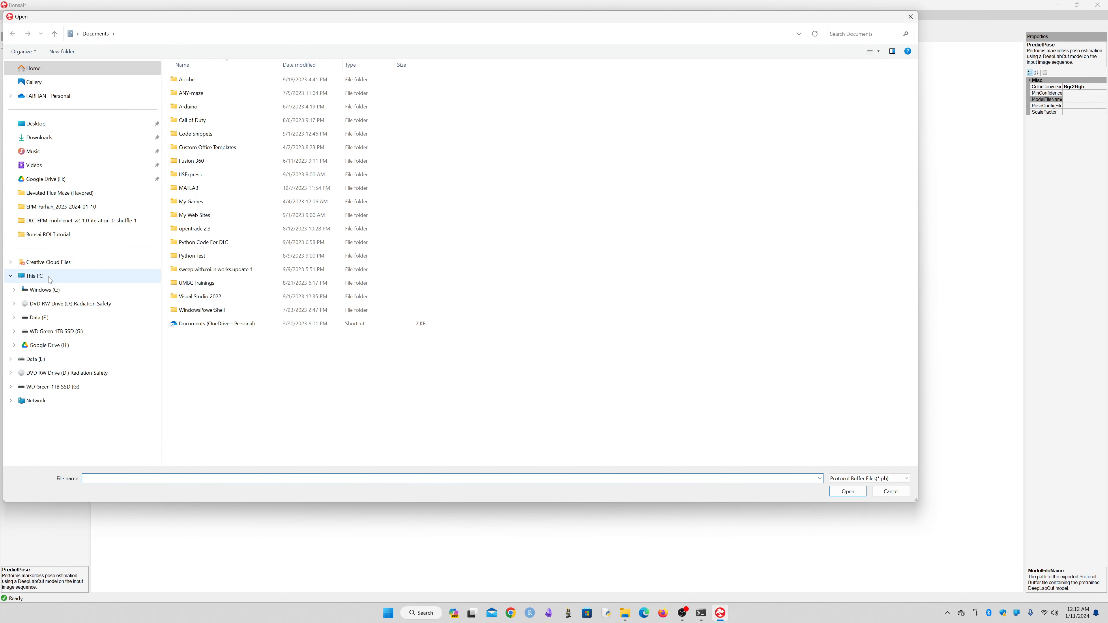
pyautogui.click(35, 276)
pyautogui.doubleClick(565, 90)
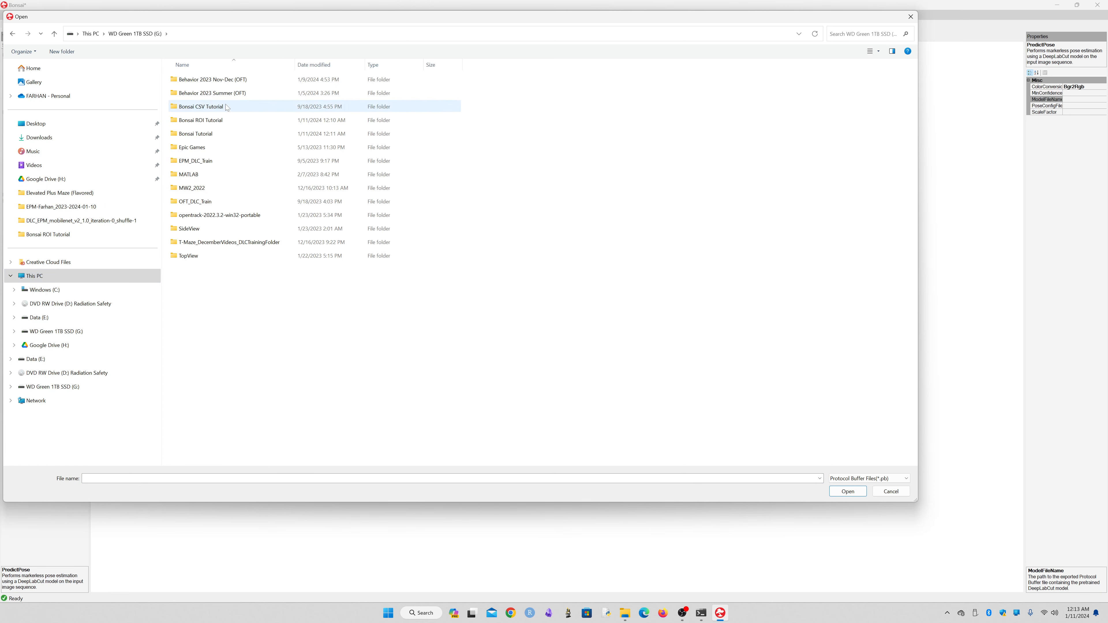
pyautogui.doubleClick(210, 79)
pyautogui.doubleClick(246, 109)
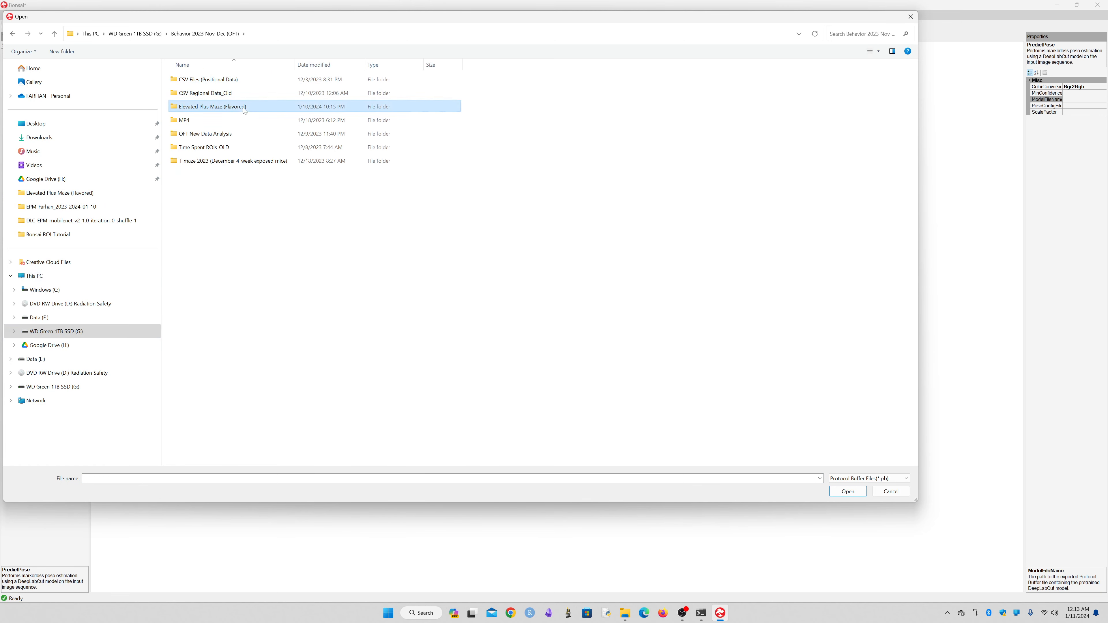
pyautogui.doubleClick(247, 122)
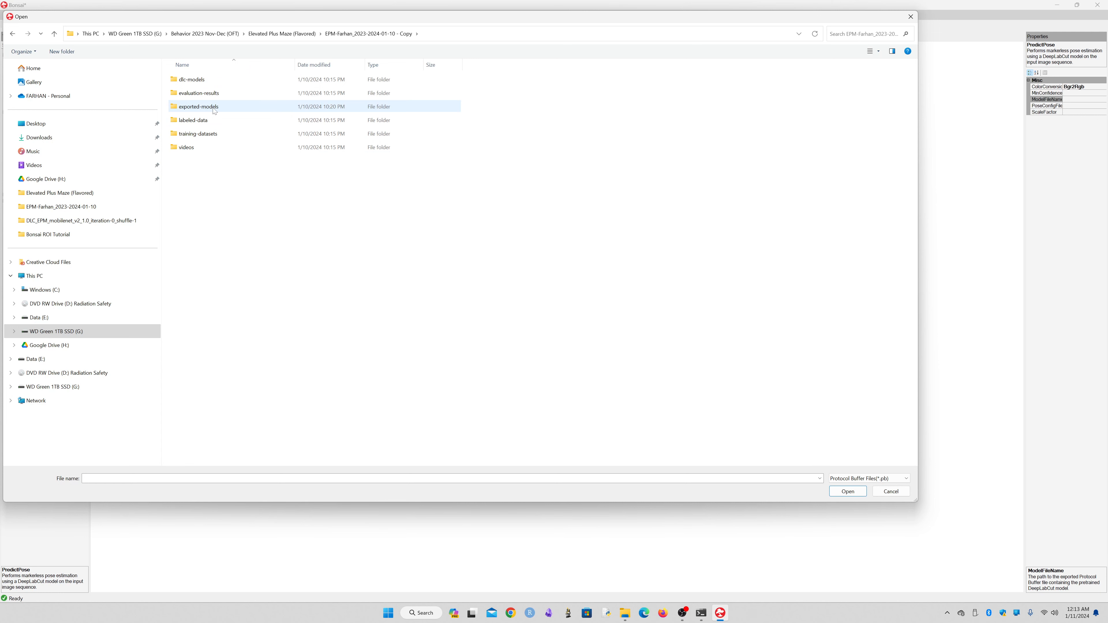
pyautogui.doubleClick(221, 107)
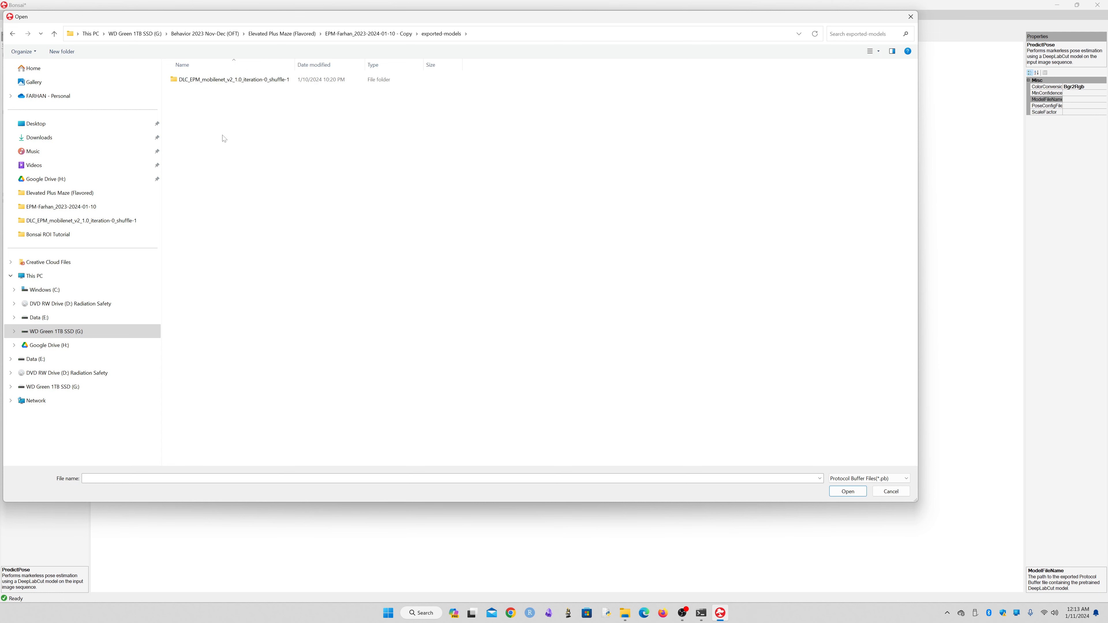
pyautogui.doubleClick(225, 82)
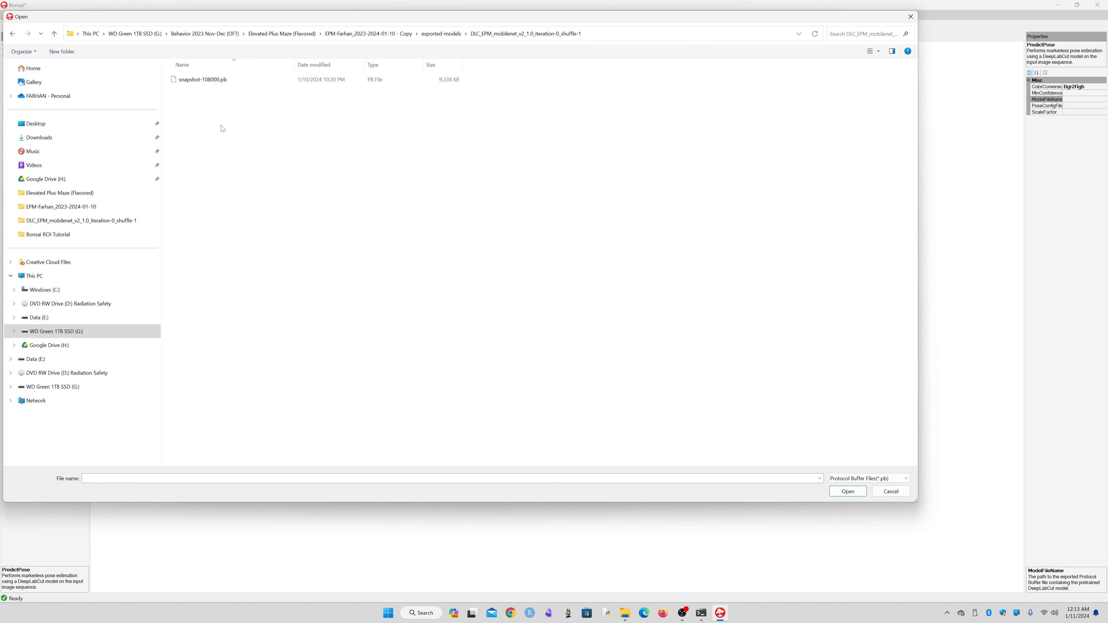
pyautogui.click(223, 83)
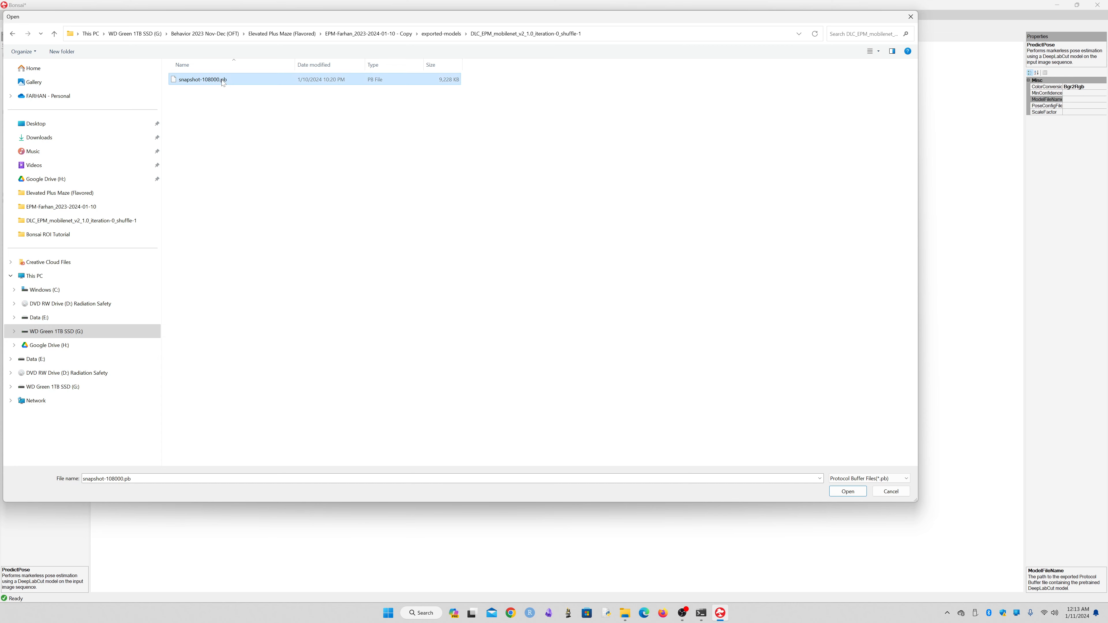
pyautogui.doubleClick(223, 83)
pyautogui.click(1006, 177)
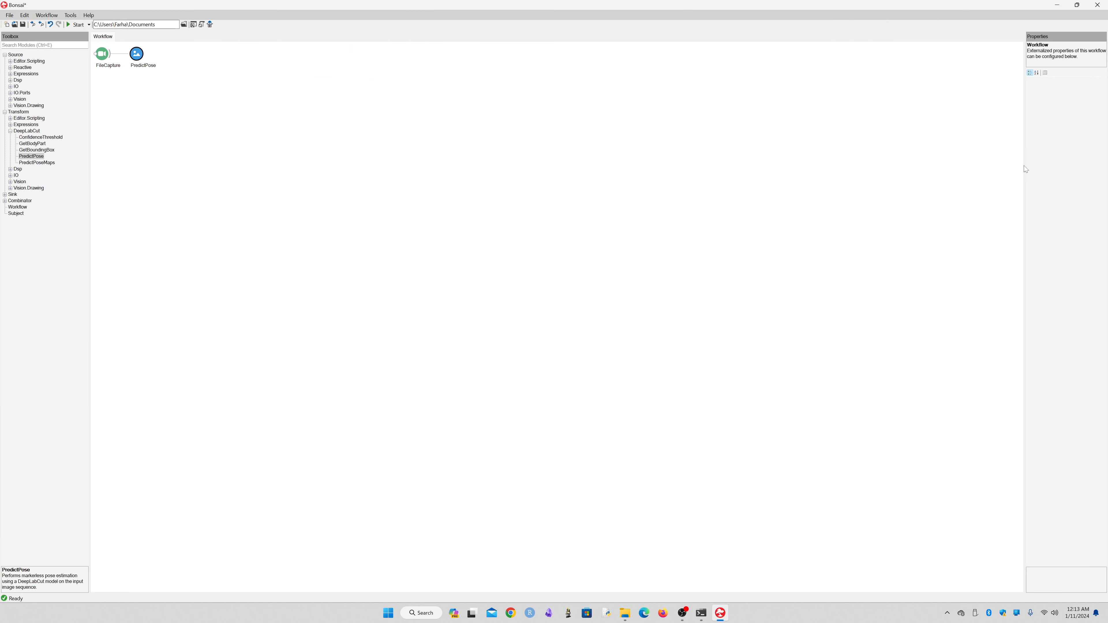
# - Widen the properties area to about half the window's width and show the PredictPose node's properties
pyautogui.moveTo(1024, 166); pyautogui.dragTo(632, 162)
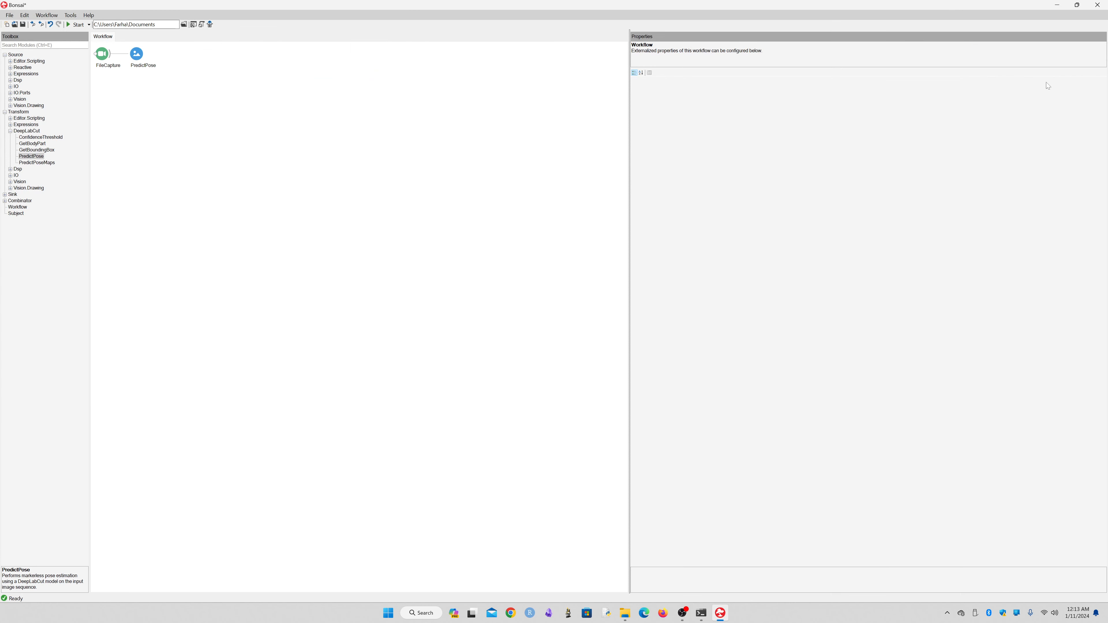
pyautogui.click(142, 61)
pyautogui.click(856, 138)
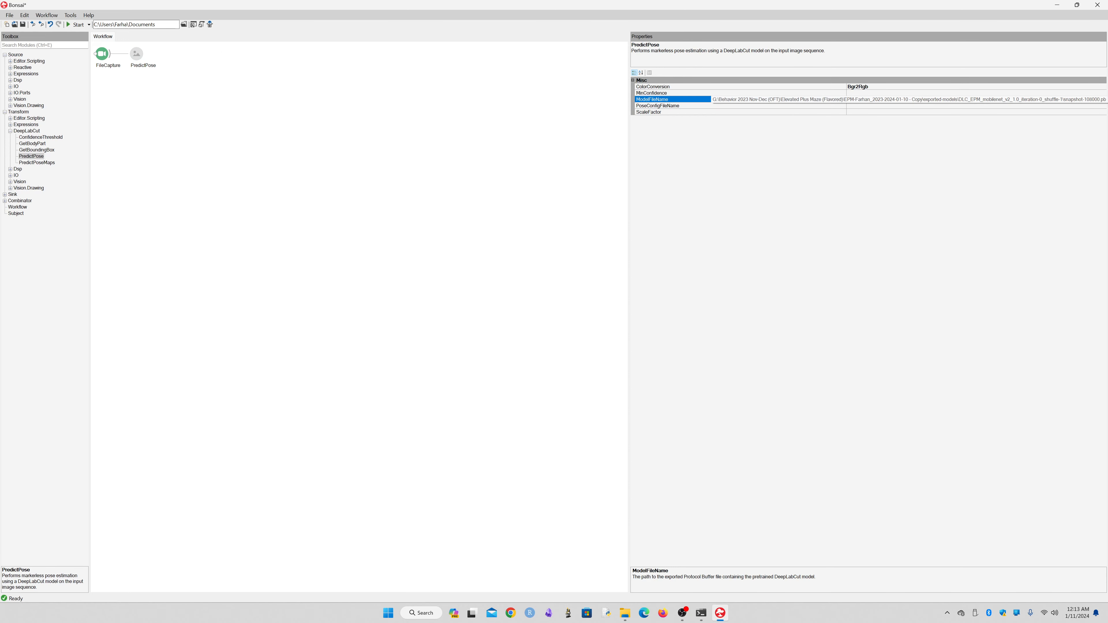
# - Set PredictPose's PoseConfigFileName to the YAML file in the copied EPM project's DLC_EPM_mobilenet_v2_1.0_iteration-0_shuffle-1 exported model folder
pyautogui.click(858, 106)
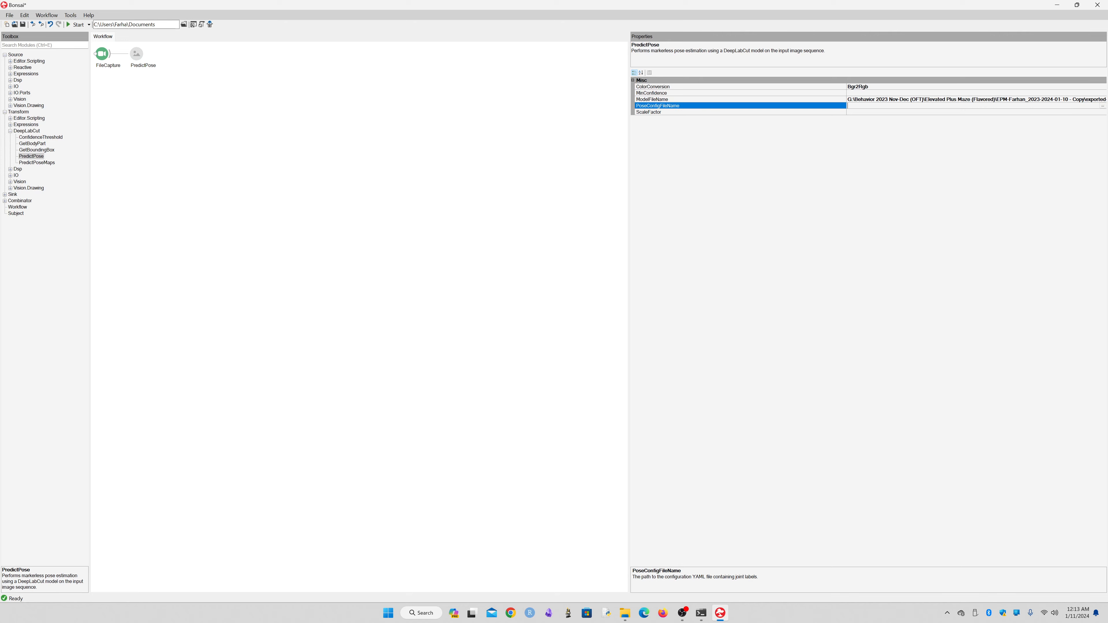
pyautogui.click(1103, 106)
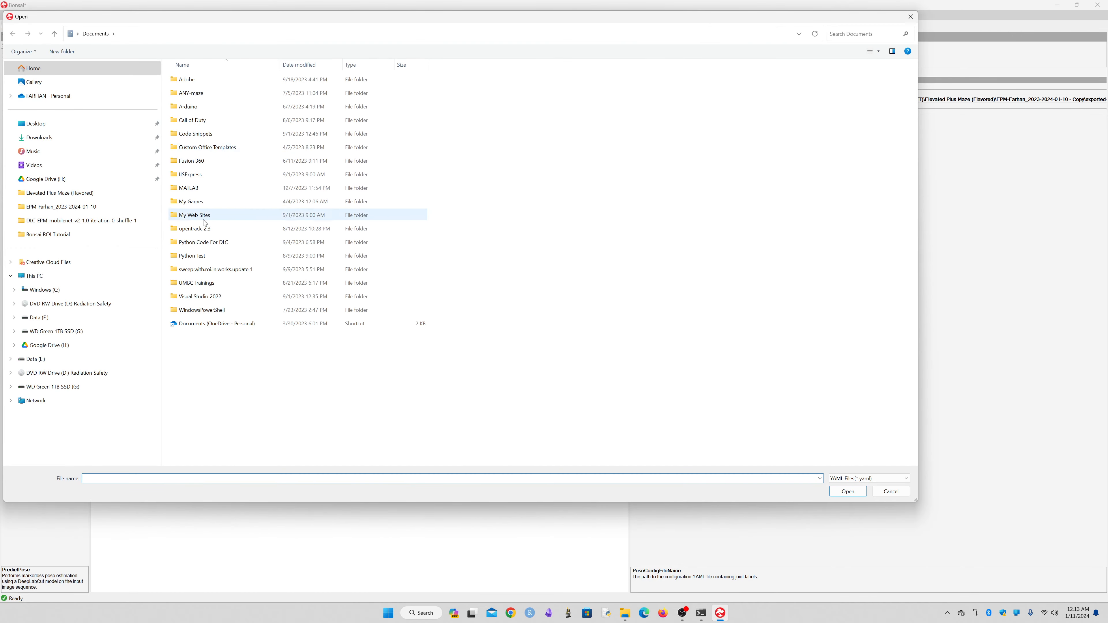
pyautogui.click(35, 276)
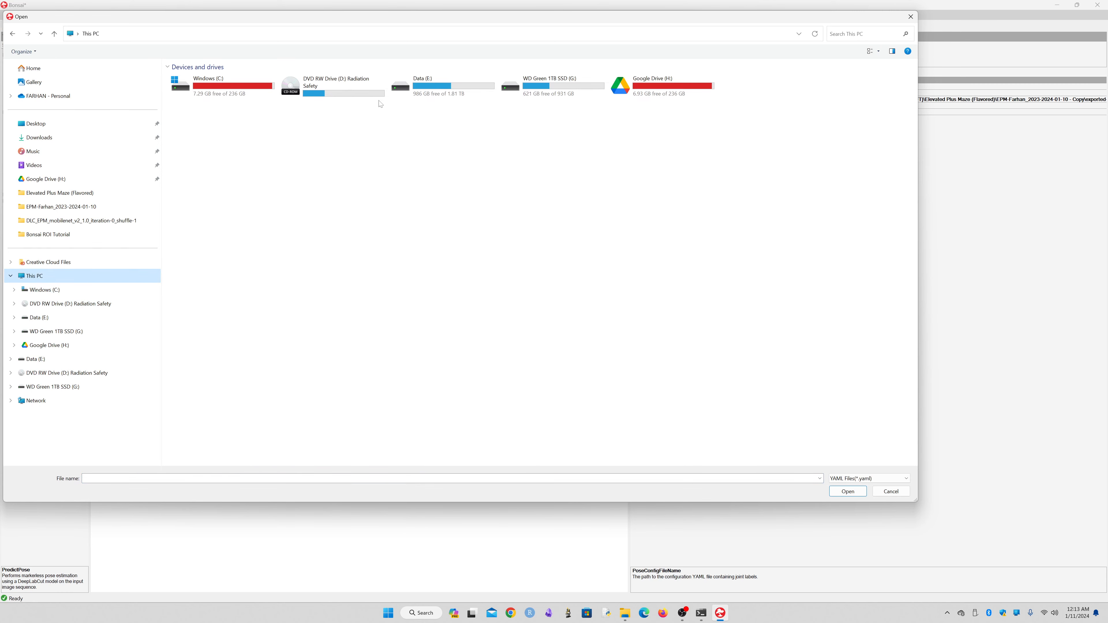
pyautogui.doubleClick(558, 93)
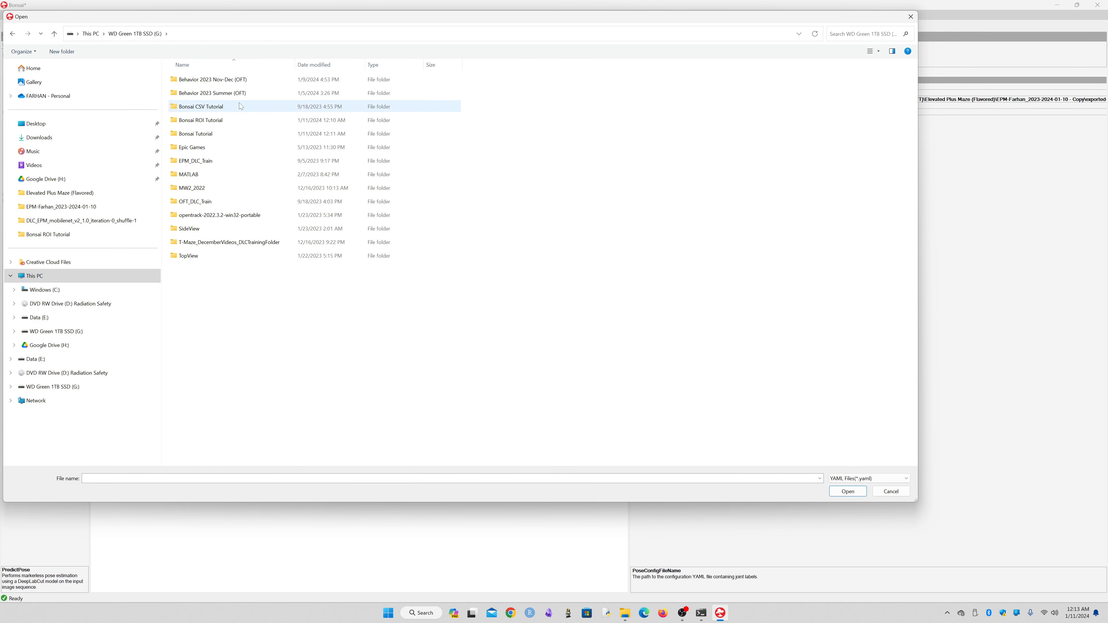
pyautogui.doubleClick(226, 120)
pyautogui.hotkey('alt', 'Left')
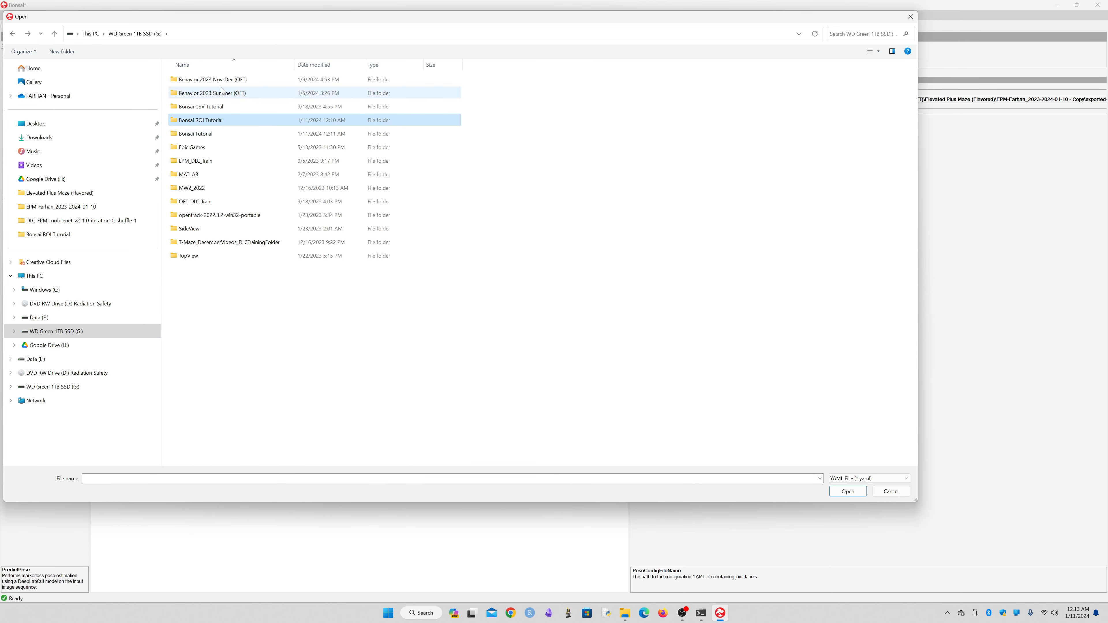
pyautogui.click(226, 81)
pyautogui.doubleClick(227, 82)
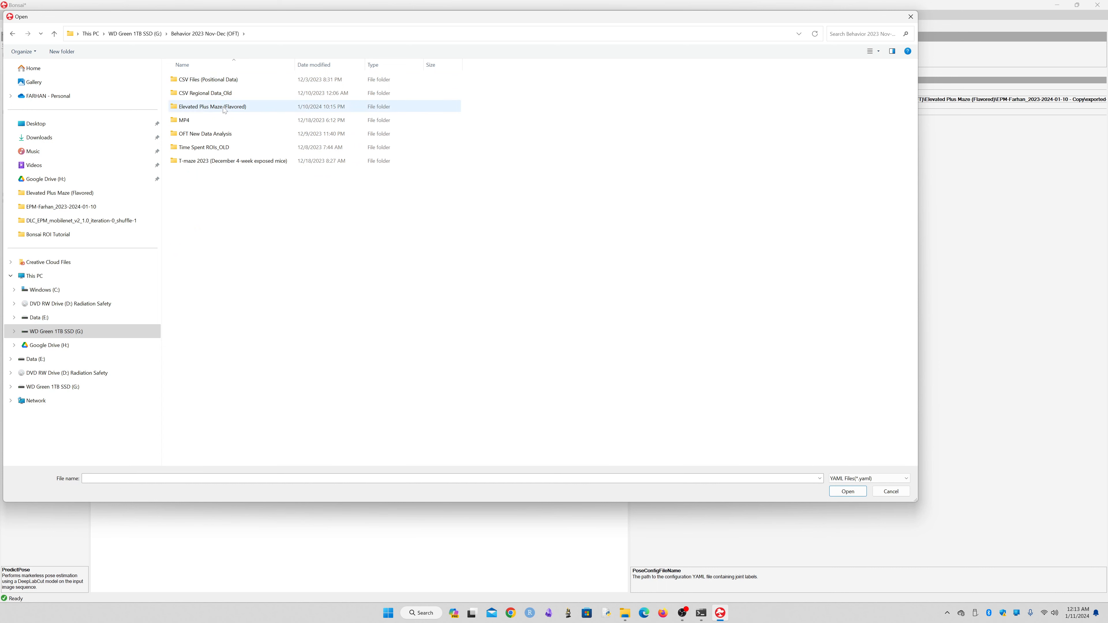
pyautogui.doubleClick(223, 106)
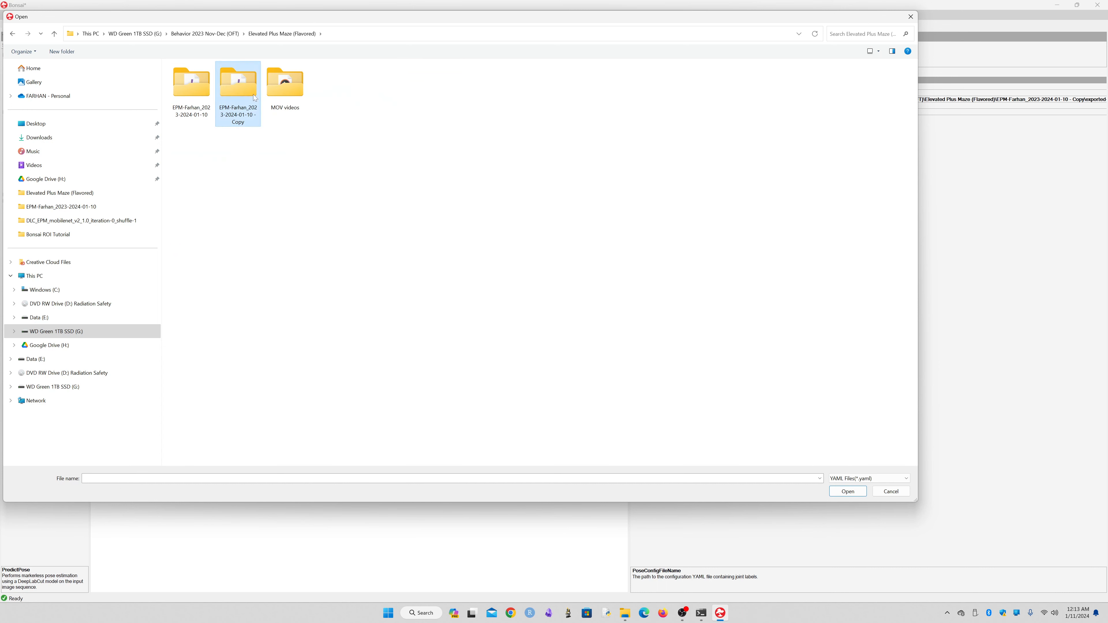
pyautogui.doubleClick(240, 94)
pyautogui.doubleClick(198, 108)
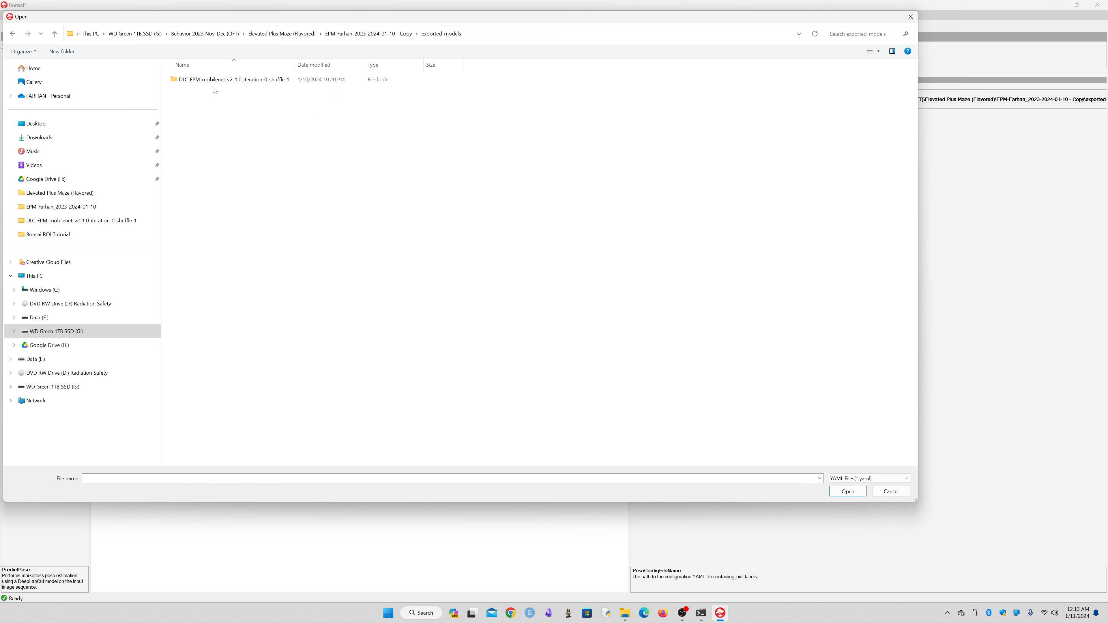
pyautogui.doubleClick(214, 81)
pyautogui.doubleClick(213, 79)
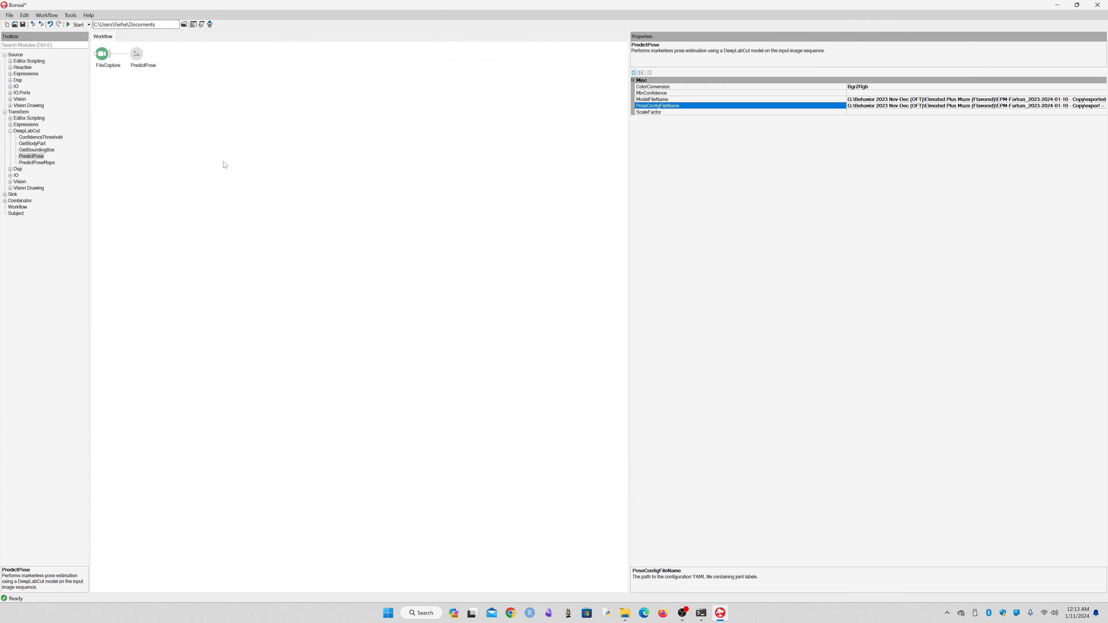
pyautogui.click(230, 167)
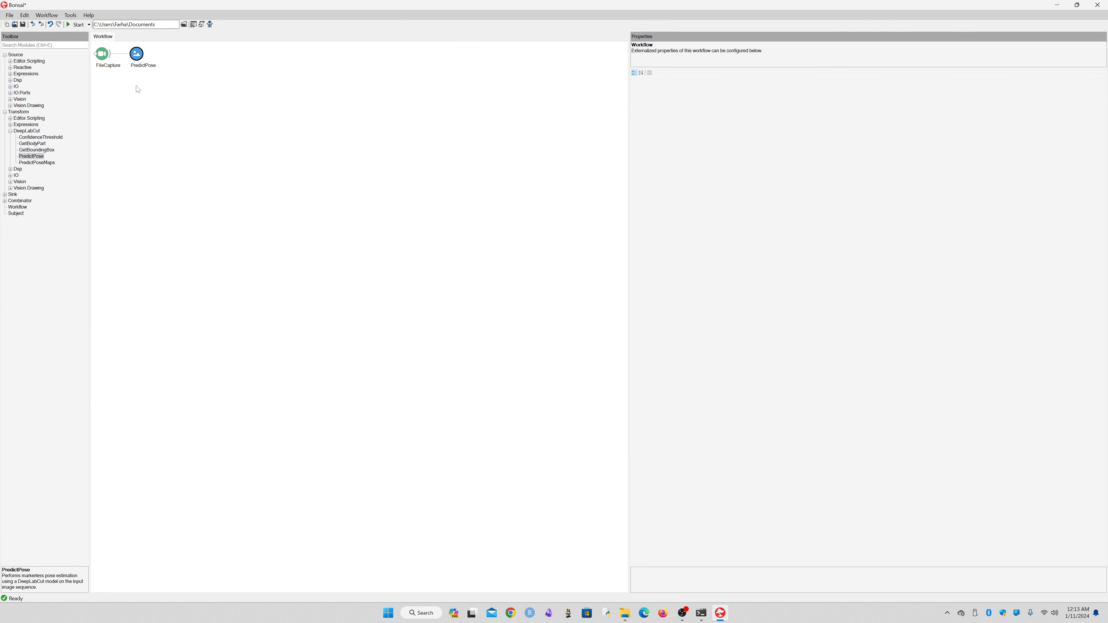
# - Run the workflow, check the tracked points in the PredictPose visualizer, and stop the run
pyautogui.click(75, 26)
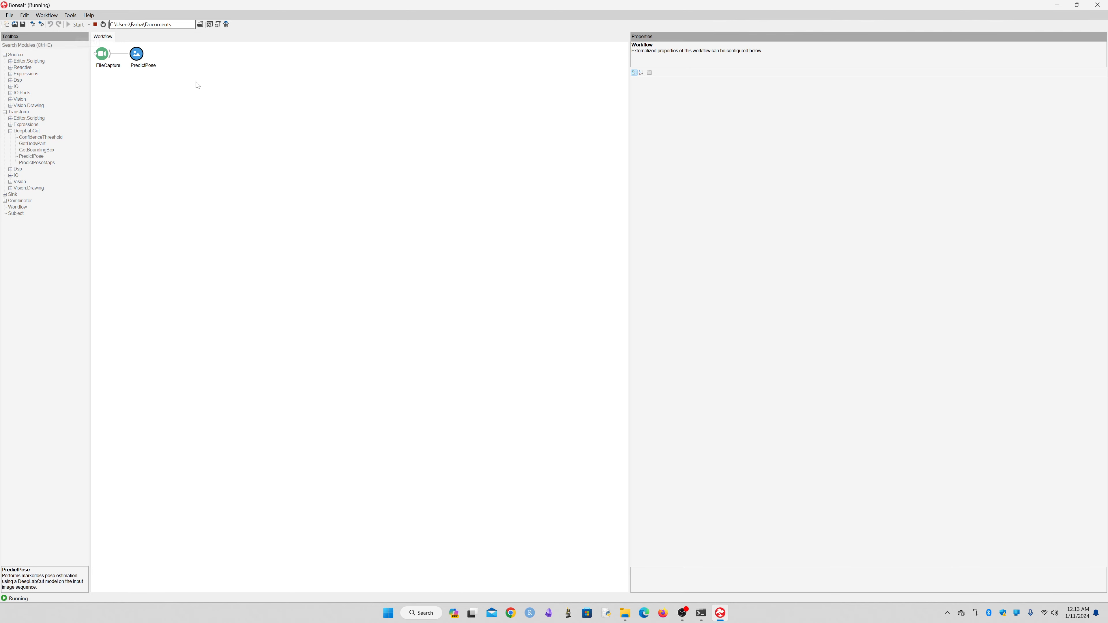
pyautogui.click(139, 55)
pyautogui.doubleClick(139, 55)
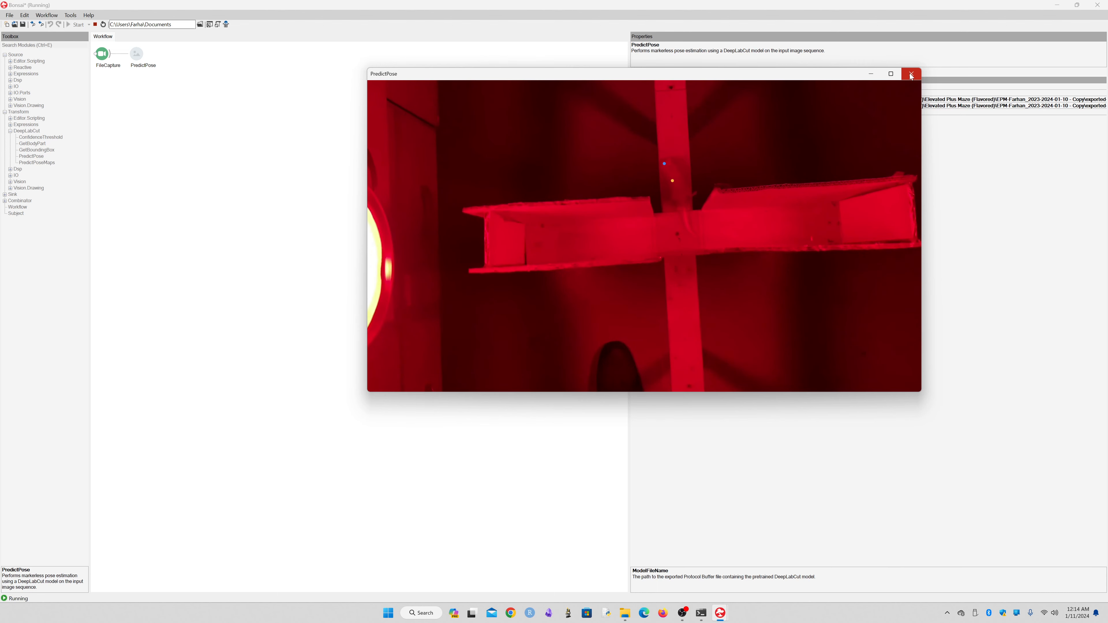
pyautogui.moveTo(823, 74); pyautogui.dragTo(636, 121)
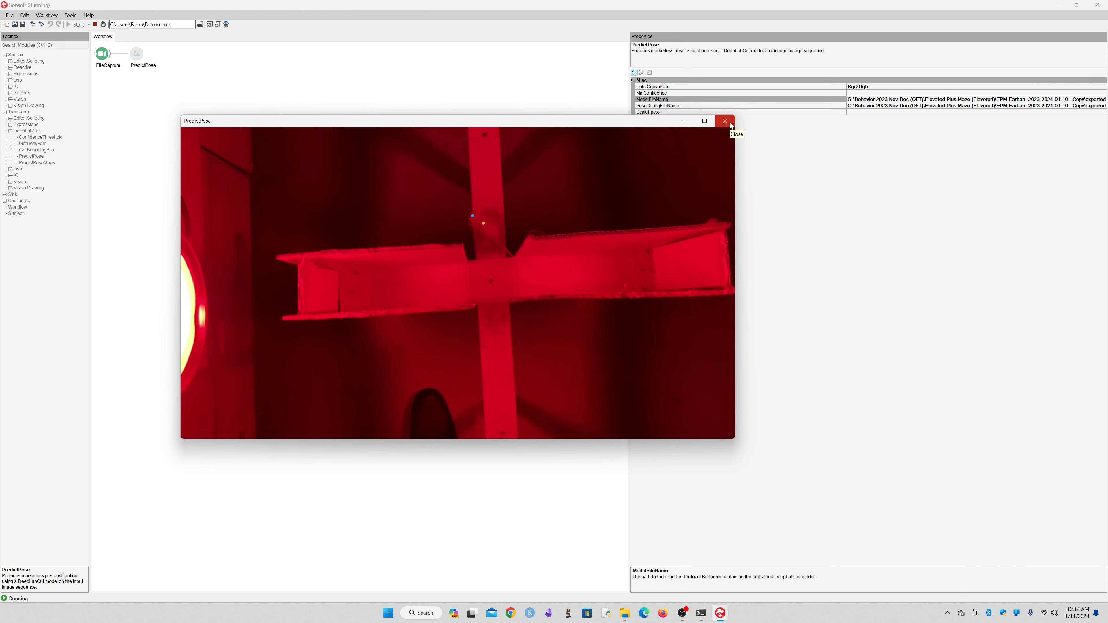
pyautogui.click(94, 25)
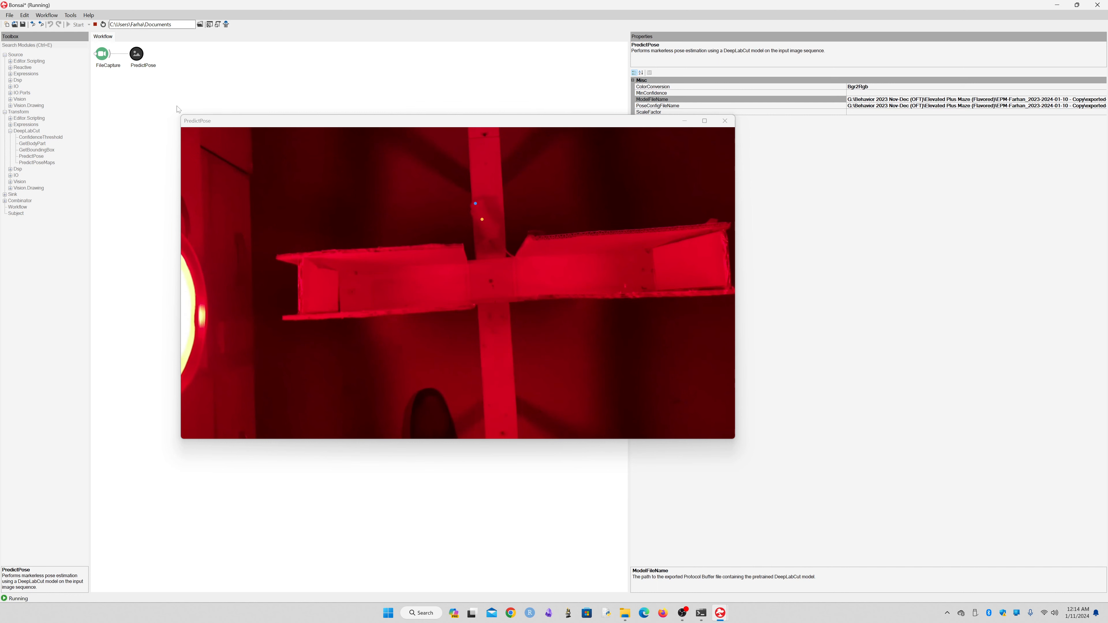
# - Stop the workflow run and add a GetBodyPart node after PredictPose
pyautogui.click(95, 24)
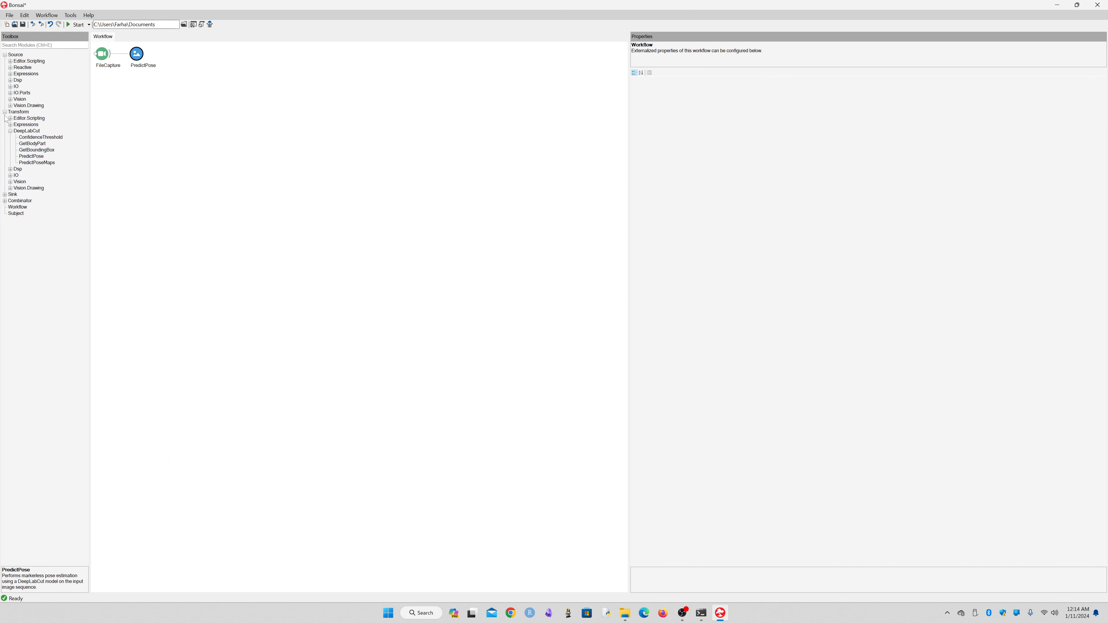
pyautogui.click(137, 55)
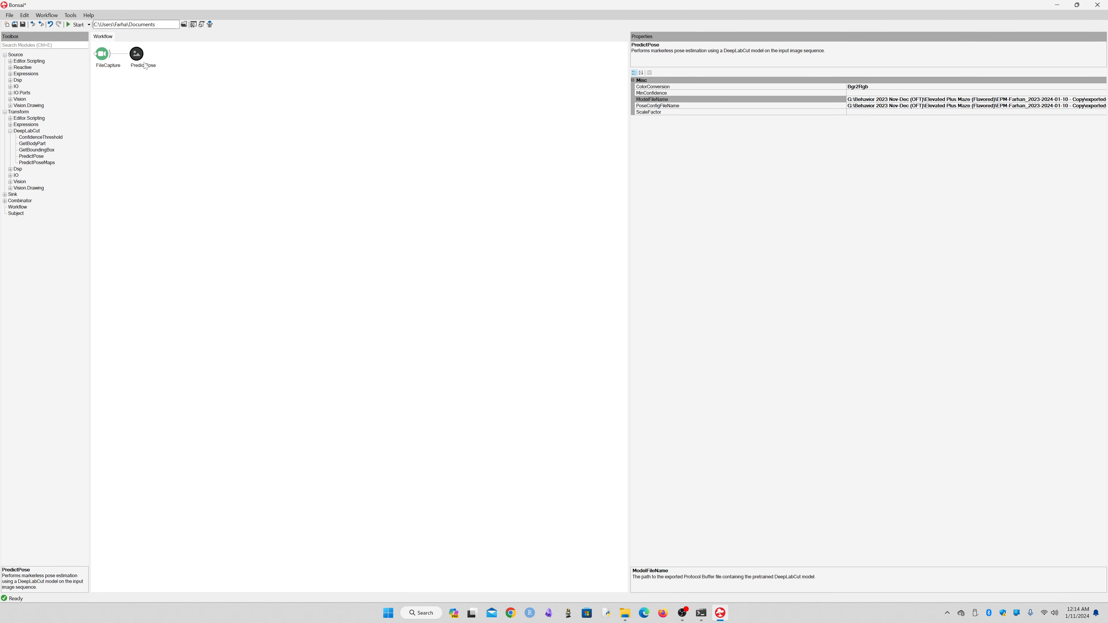
pyautogui.doubleClick(31, 143)
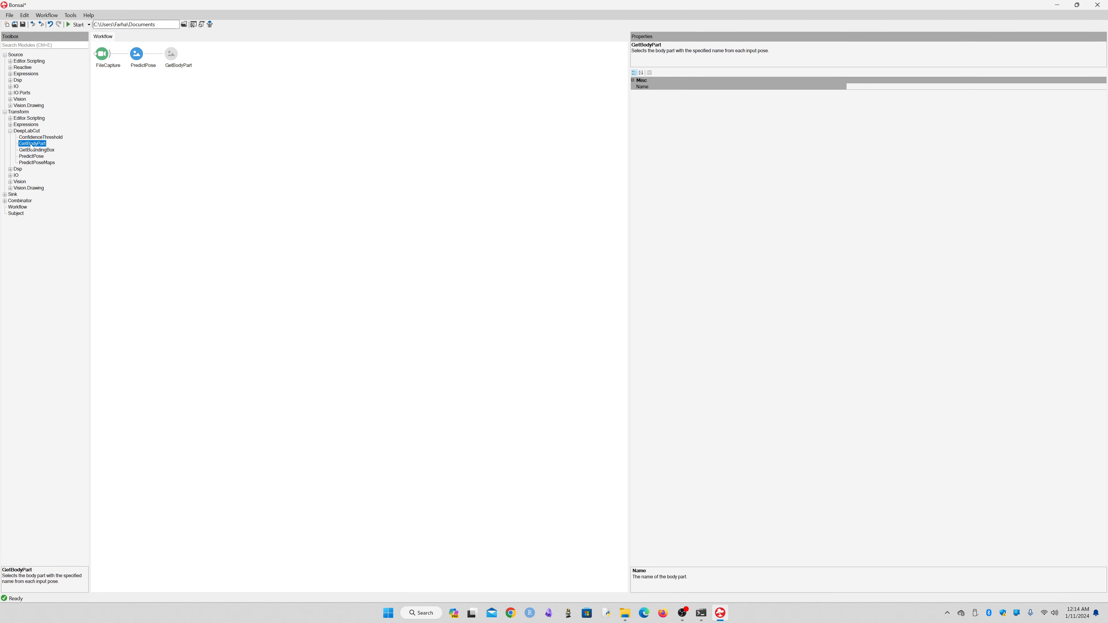
# - Output the Position (OpenCV.Net.Point2f) member of GetBodyPart as a node following it
pyautogui.click(153, 104)
pyautogui.click(175, 56)
pyautogui.rightClick(176, 55)
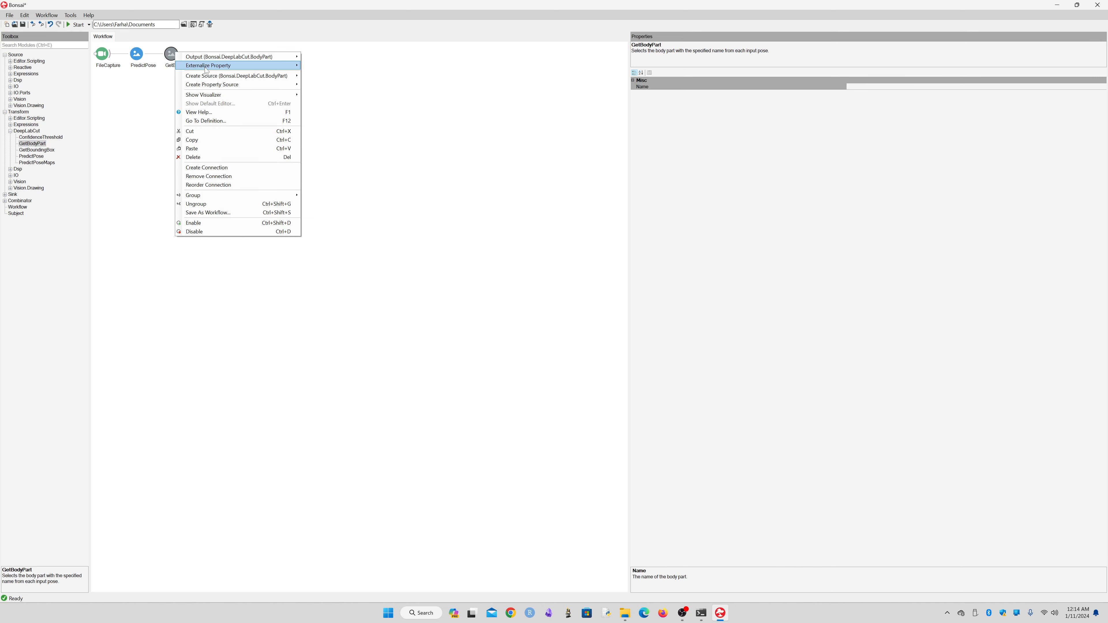
pyautogui.moveTo(295, 57)
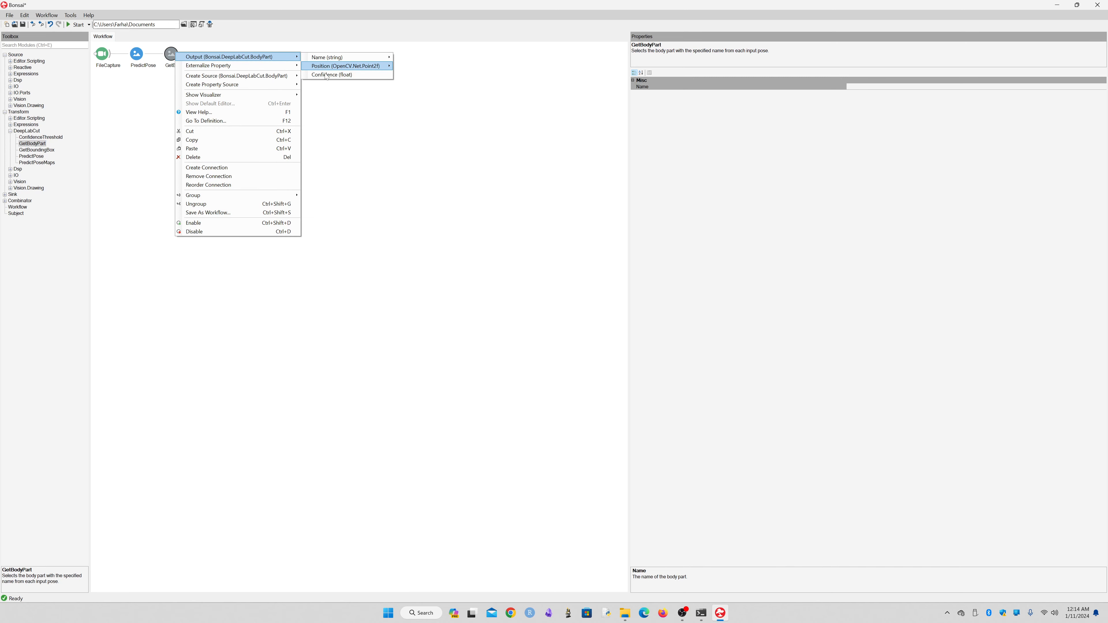
pyautogui.click(331, 66)
pyautogui.click(105, 123)
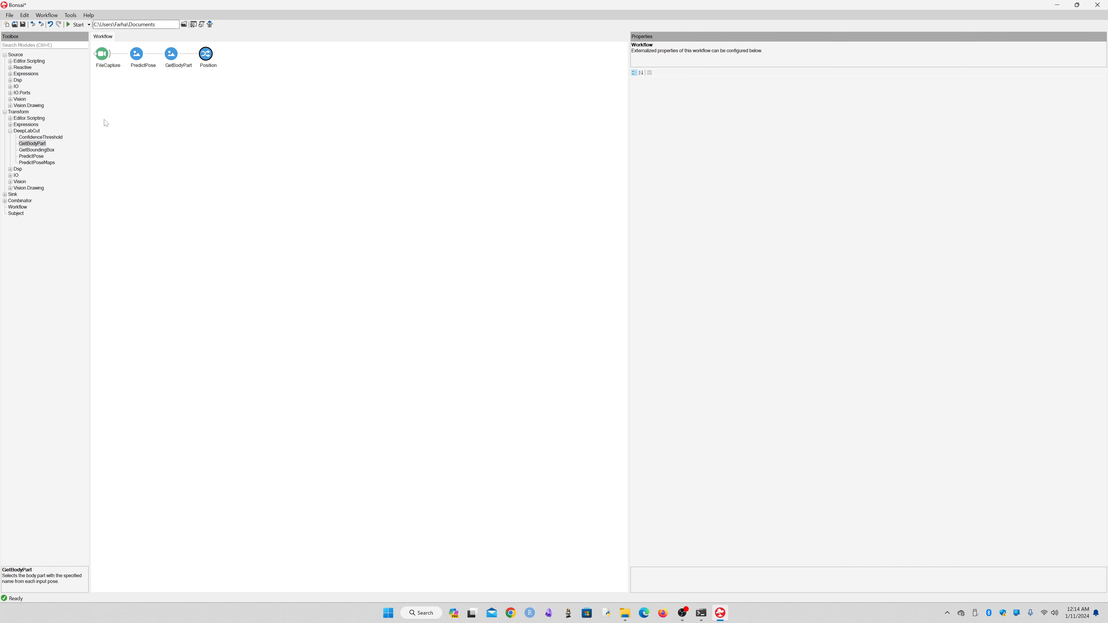
# - Set GetBodyPart's body part name to Thorax
pyautogui.click(168, 57)
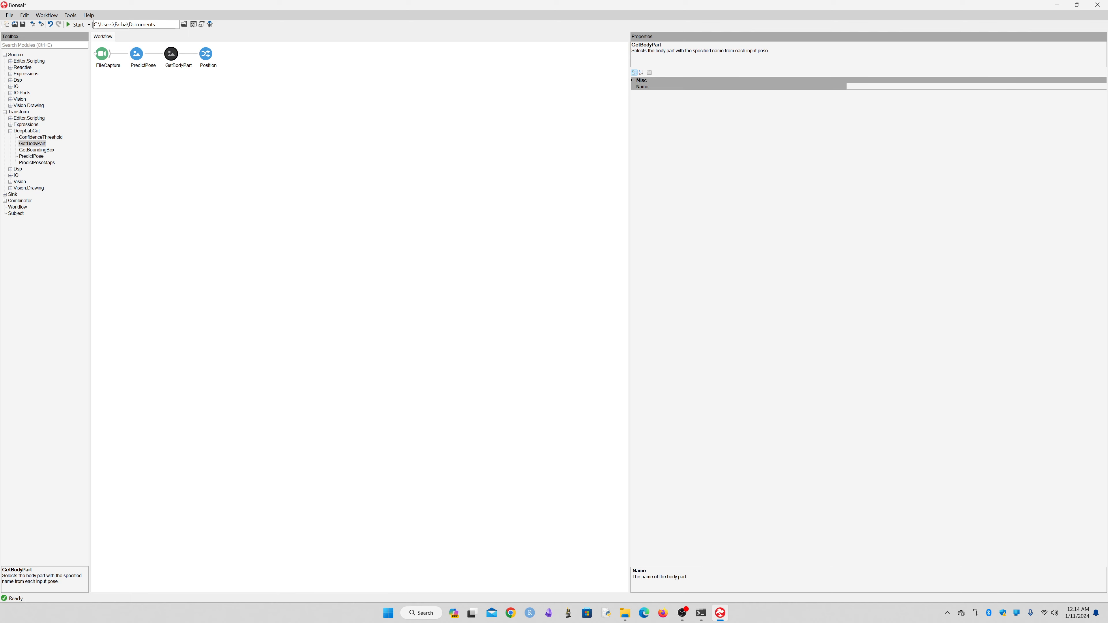
pyautogui.click(850, 87)
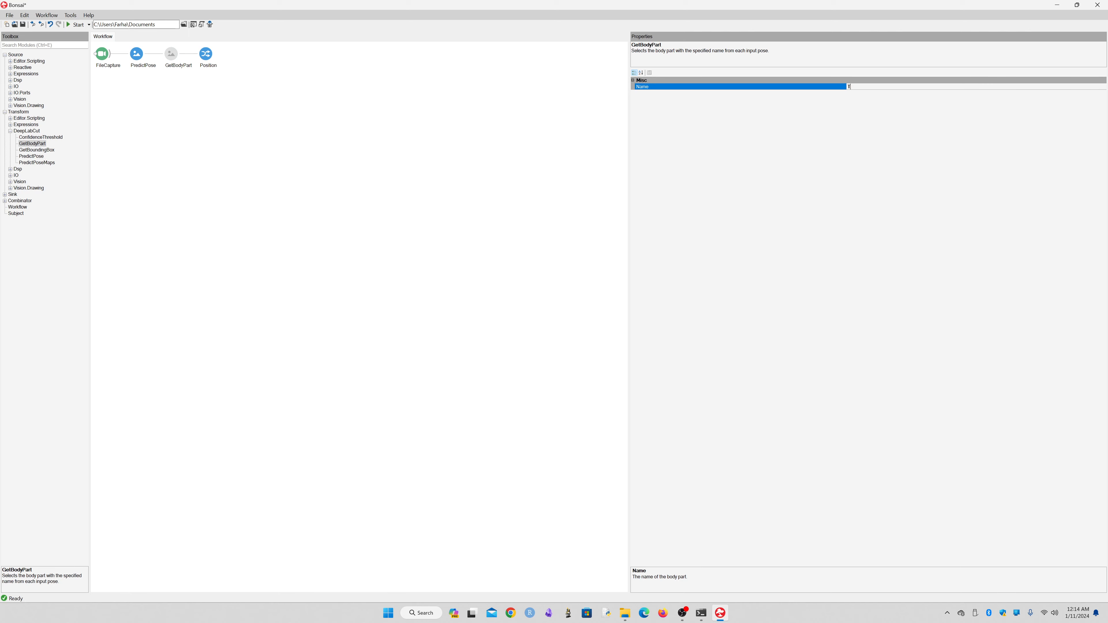
pyautogui.write('Thorax')
pyautogui.click(527, 127)
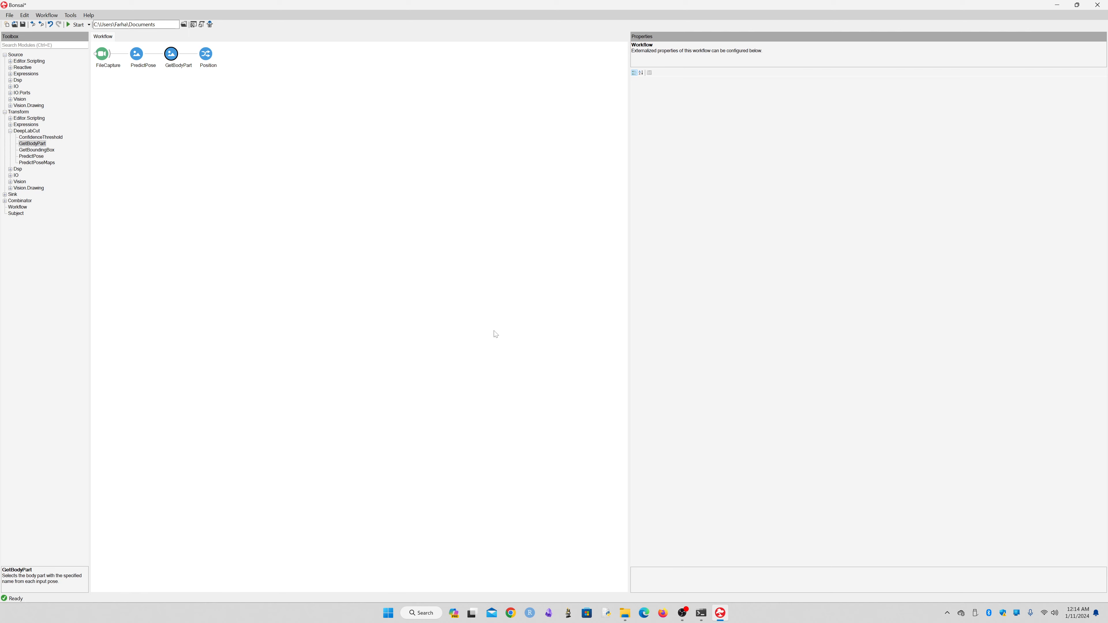
# - Review the properties of GetBodyPart and Position and the output members available from GetBodyPart
pyautogui.click(172, 56)
pyautogui.click(205, 56)
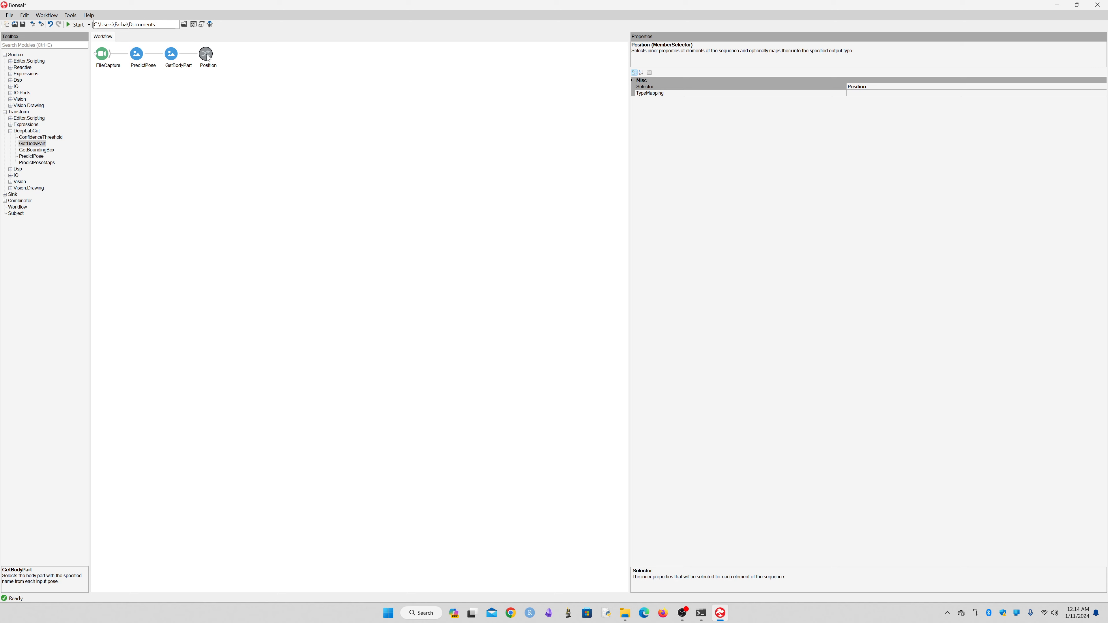
pyautogui.click(175, 58)
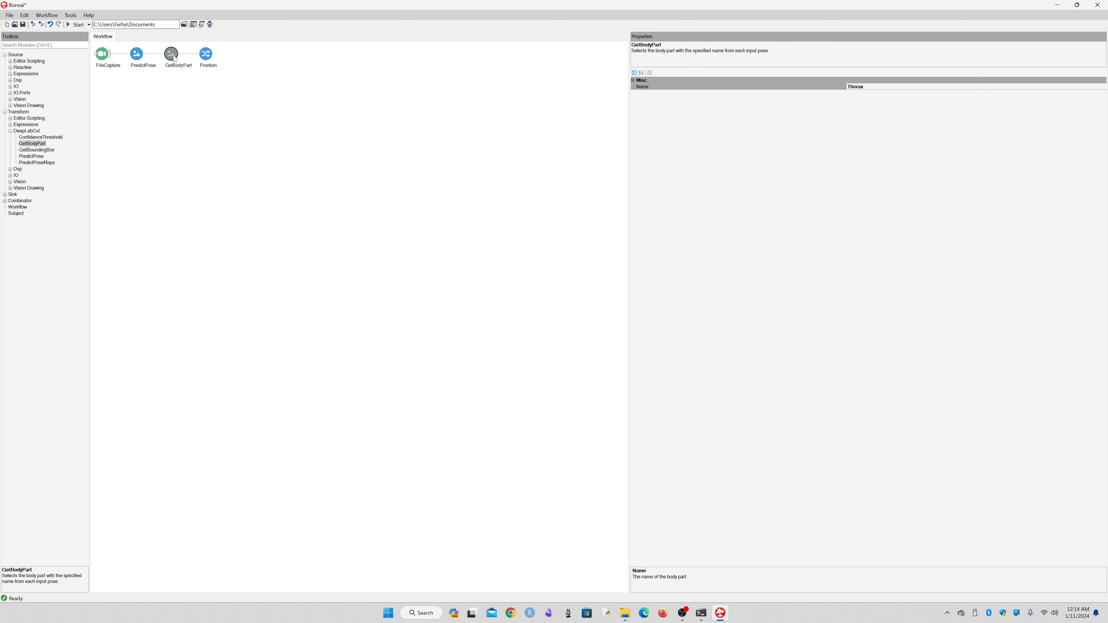
pyautogui.rightClick(175, 58)
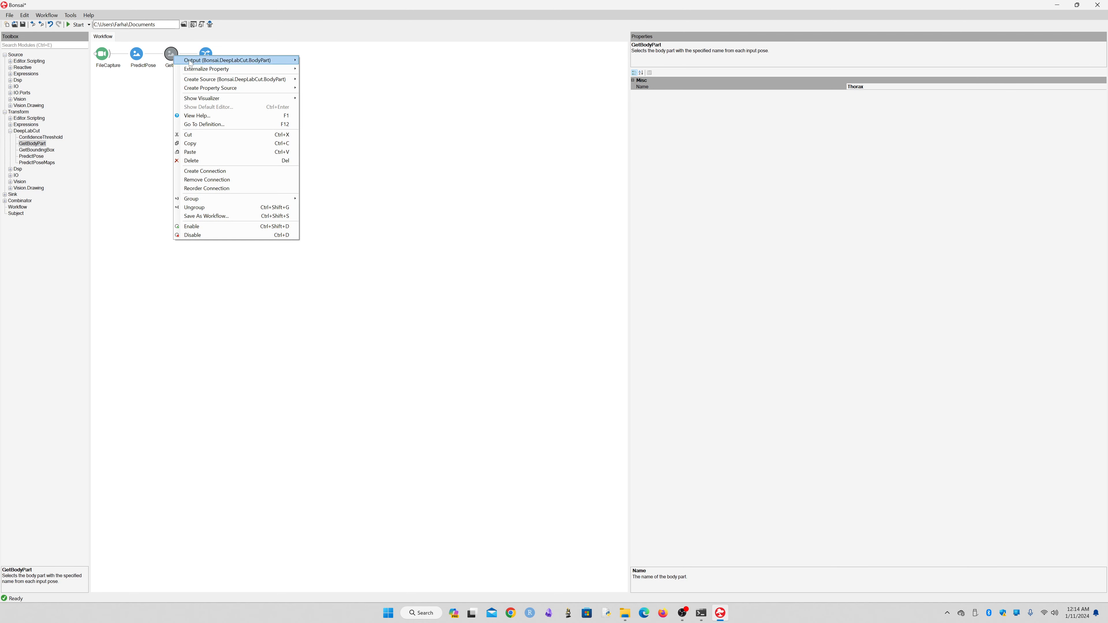
pyautogui.moveTo(247, 69)
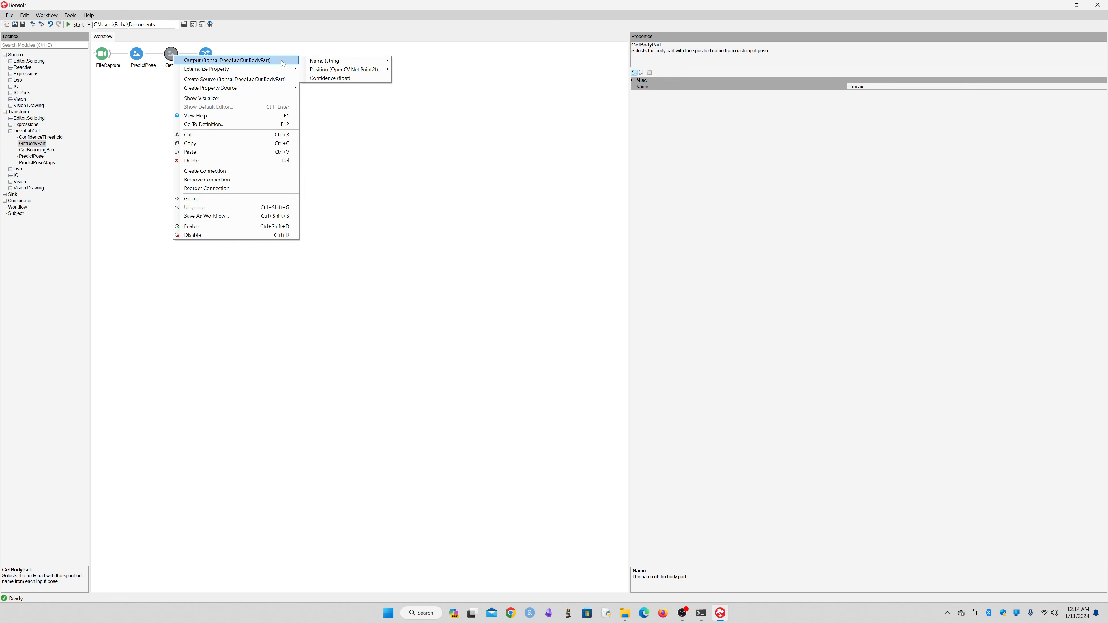
pyautogui.moveTo(333, 72)
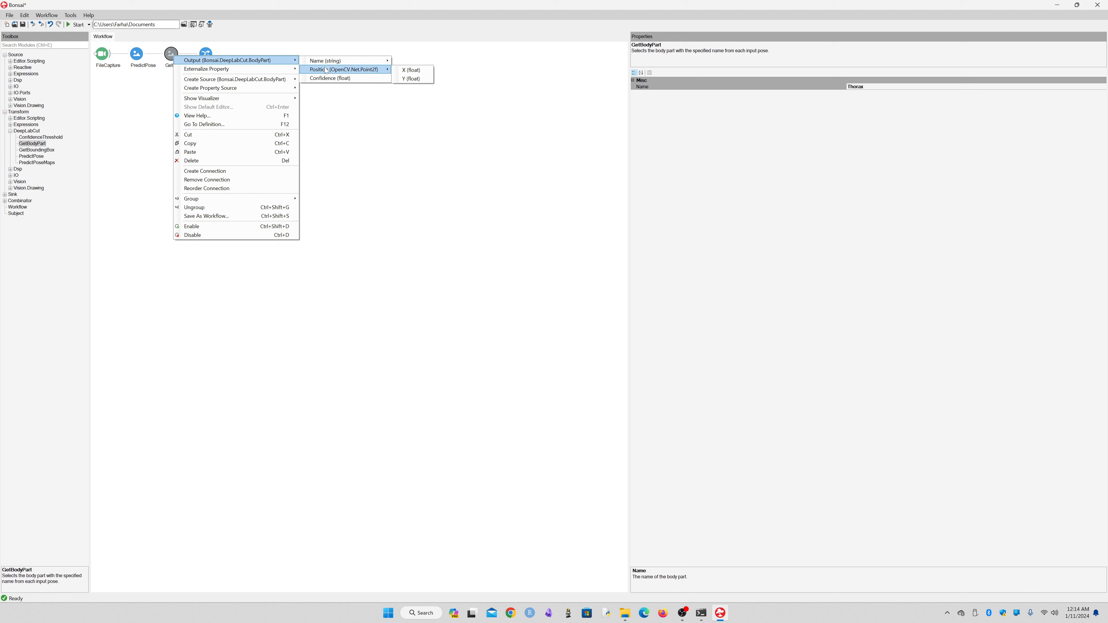
pyautogui.click(325, 69)
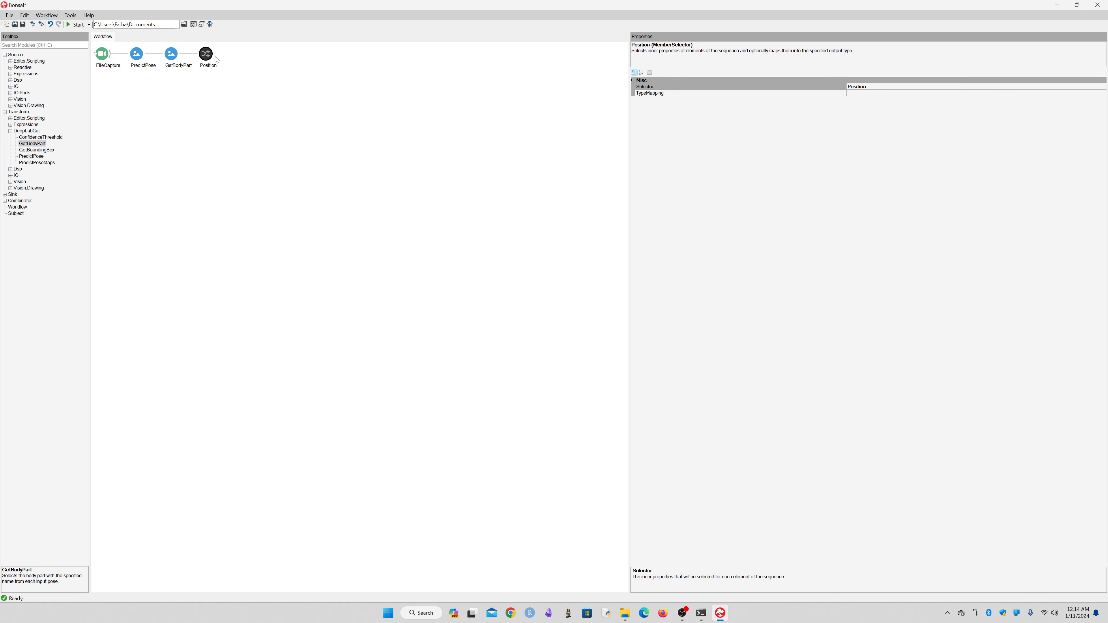
pyautogui.click(355, 161)
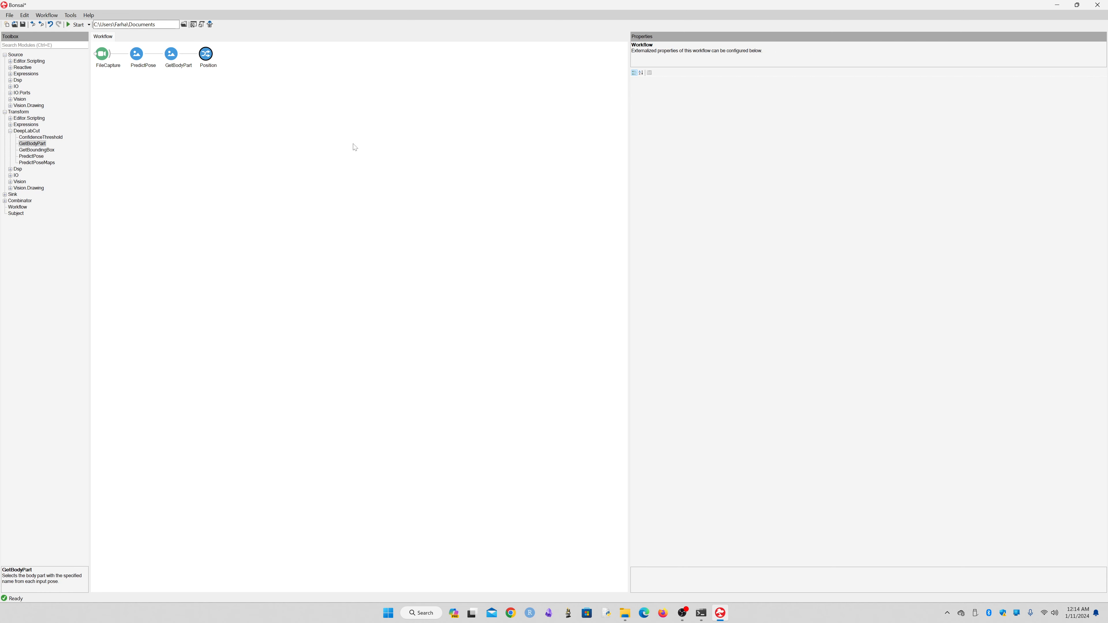
pyautogui.hotkey('ctrl', 'e')
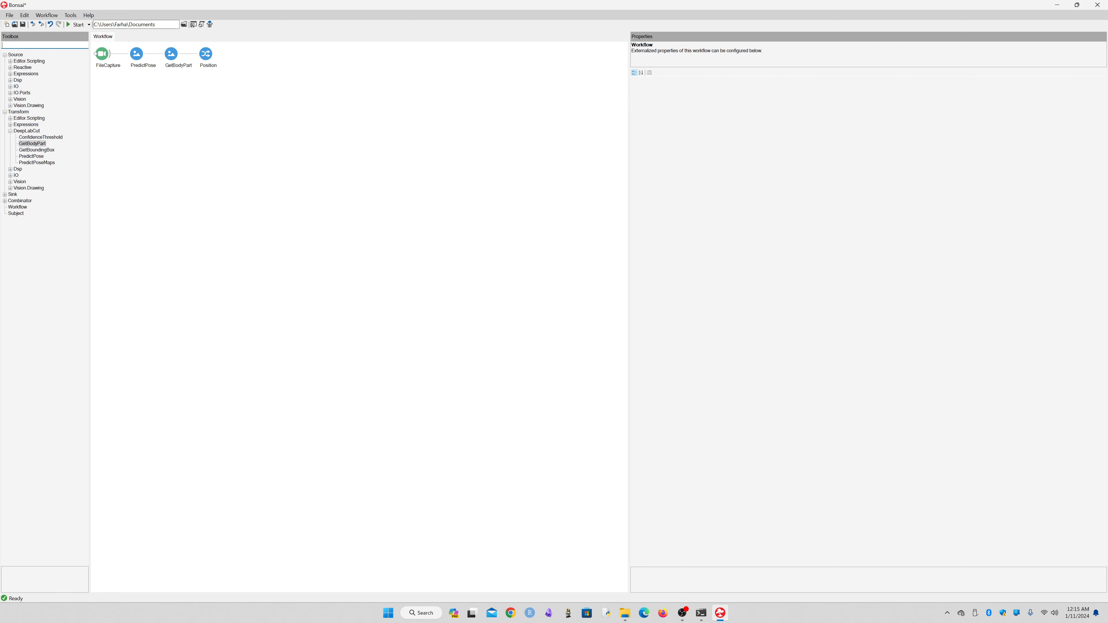
pyautogui.write('regi')
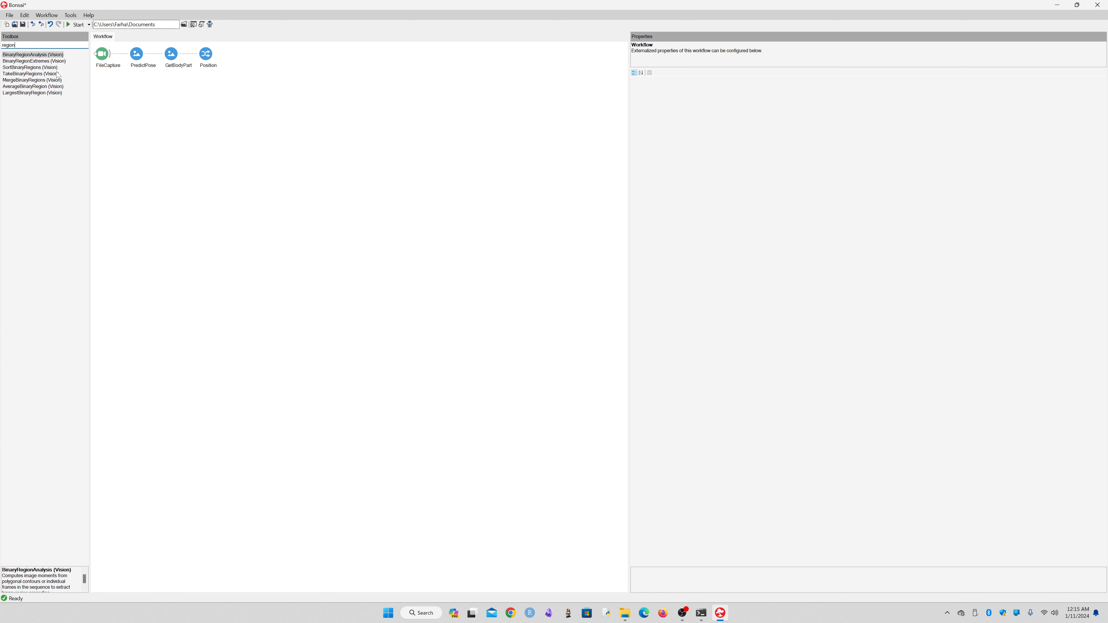
pyautogui.write('on')
pyautogui.press('BackSpace')
pyautogui.press('BackSpace')
pyautogui.press('BackSpace')
pyautogui.press('BackSpace')
pyautogui.press('BackSpace')
pyautogui.press('BackSpace')
# - Find the Crop (Vision) operator, add it to the workflow, and connect FileCapture to it
pyautogui.write('crop')
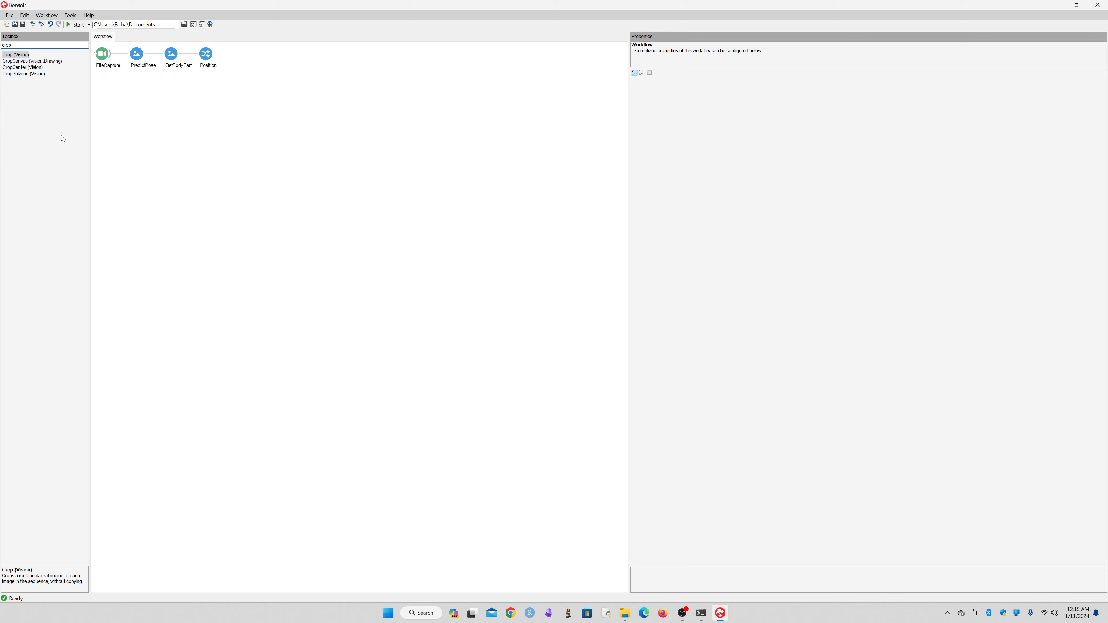
pyautogui.click(20, 55)
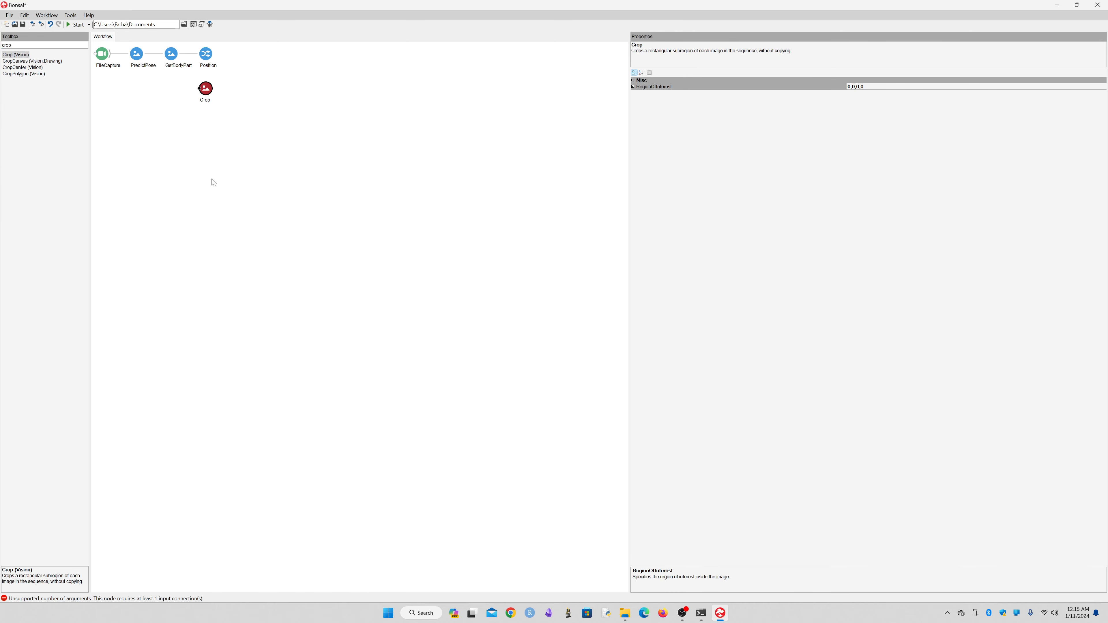
pyautogui.moveTo(103, 54); pyautogui.dragTo(205, 89)
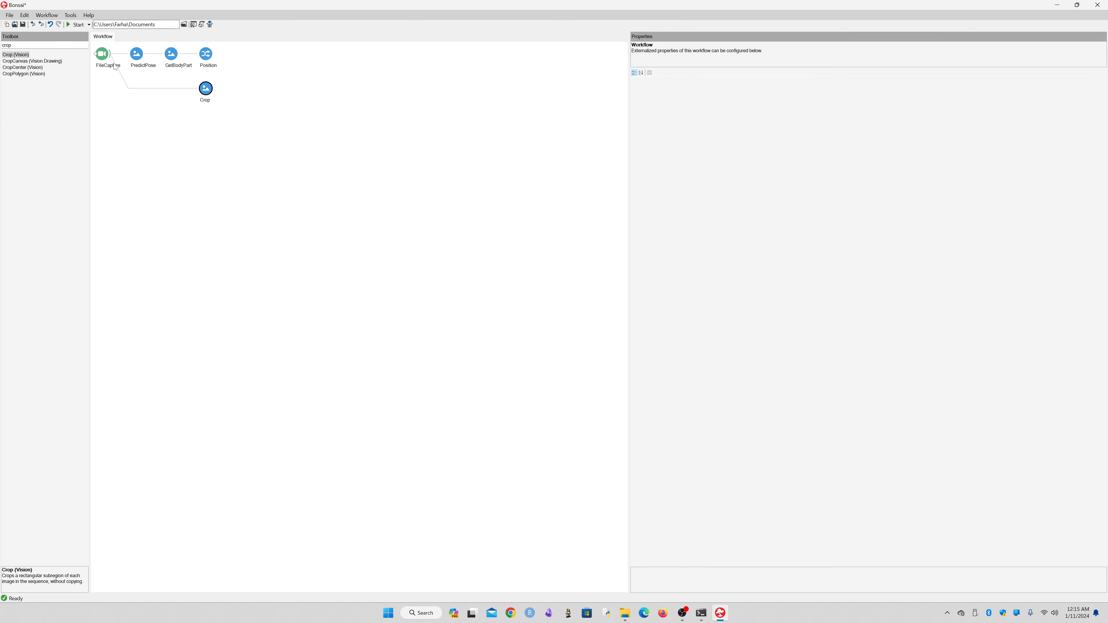
# - Create a RegionOfInterest property source from the Crop node and connect FileCapture to it
pyautogui.click(206, 88)
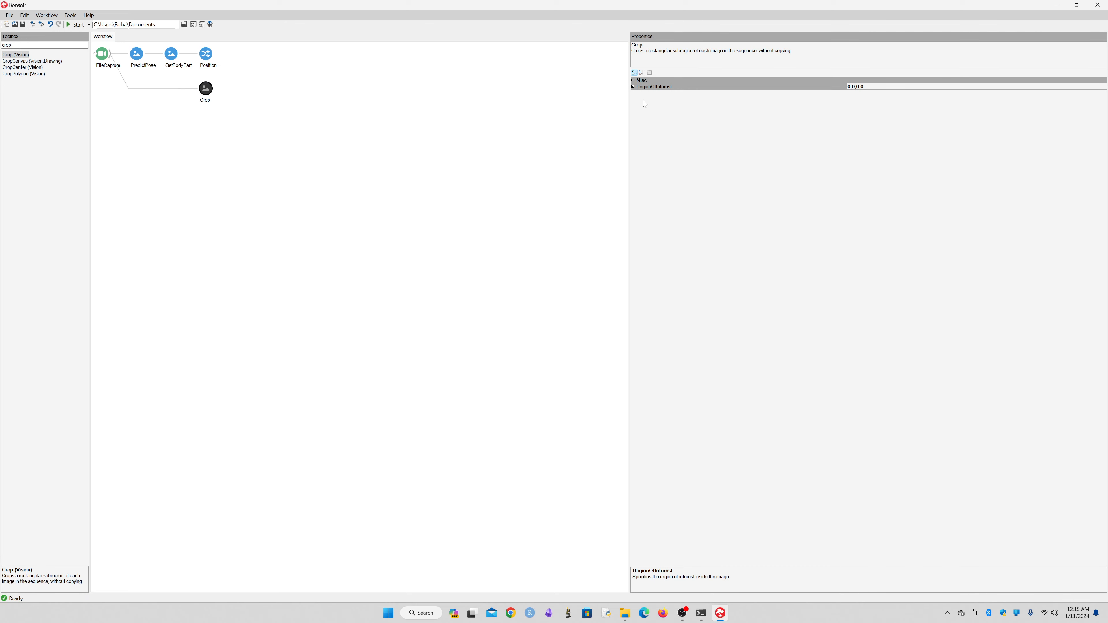
pyautogui.rightClick(210, 91)
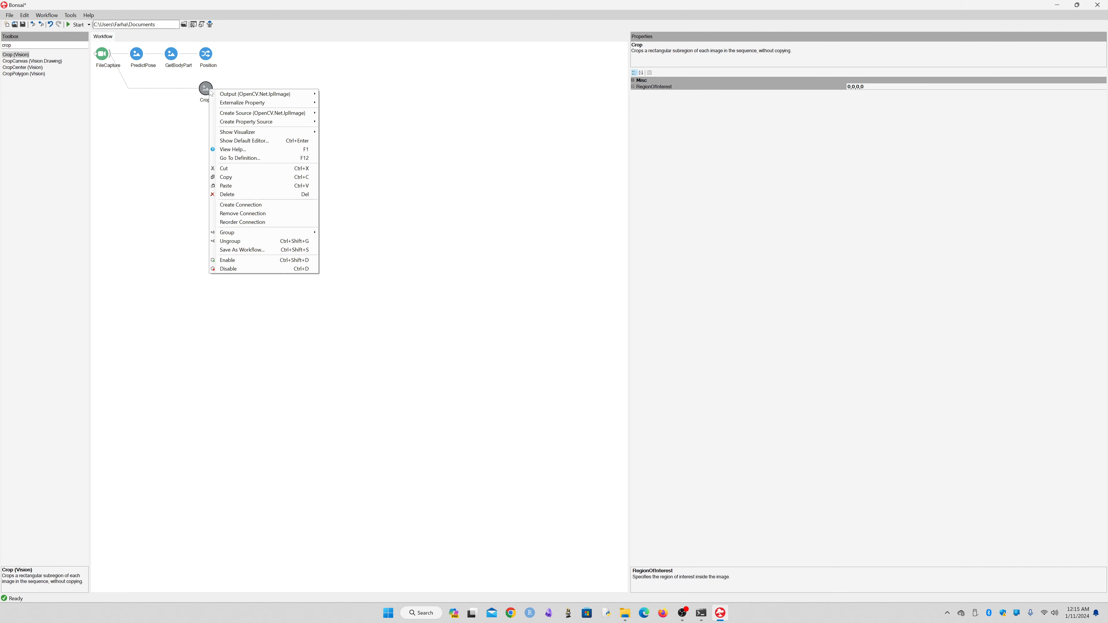
pyautogui.moveTo(244, 124)
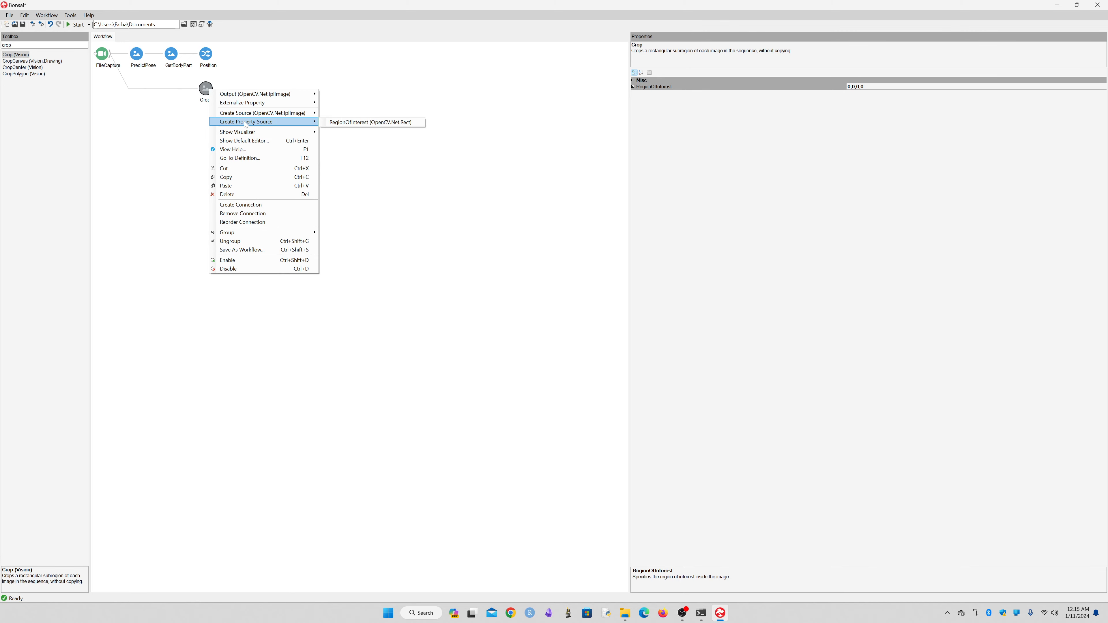
pyautogui.click(328, 126)
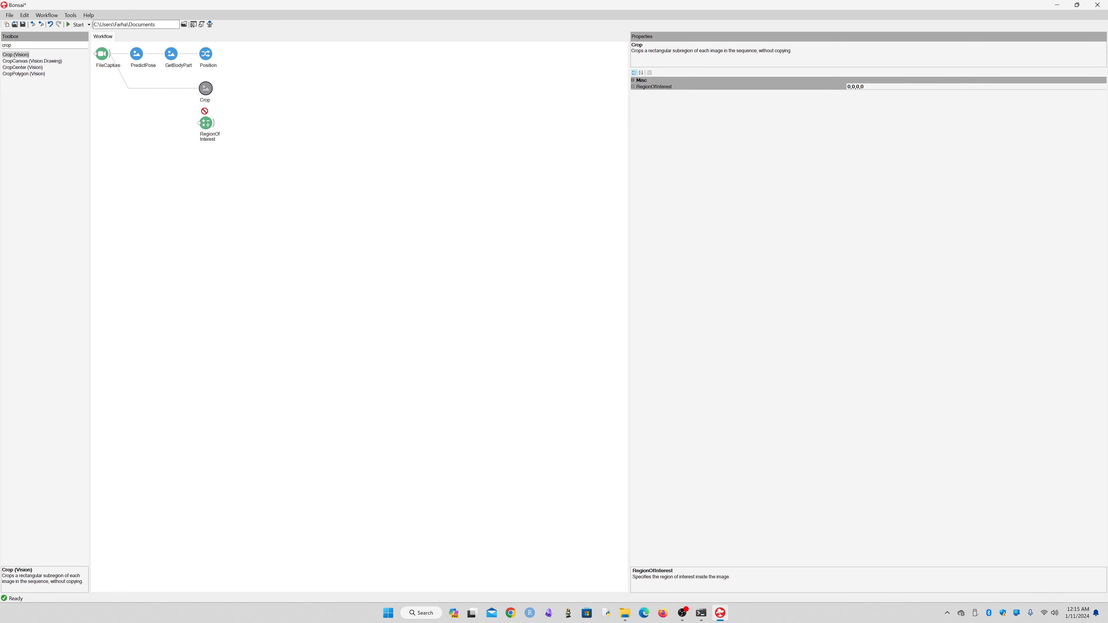
pyautogui.moveTo(204, 111)
pyautogui.mouseDown()
pyautogui.moveTo(102, 56)
pyautogui.moveTo(205, 124)
pyautogui.mouseUp()
pyautogui.click(311, 168)
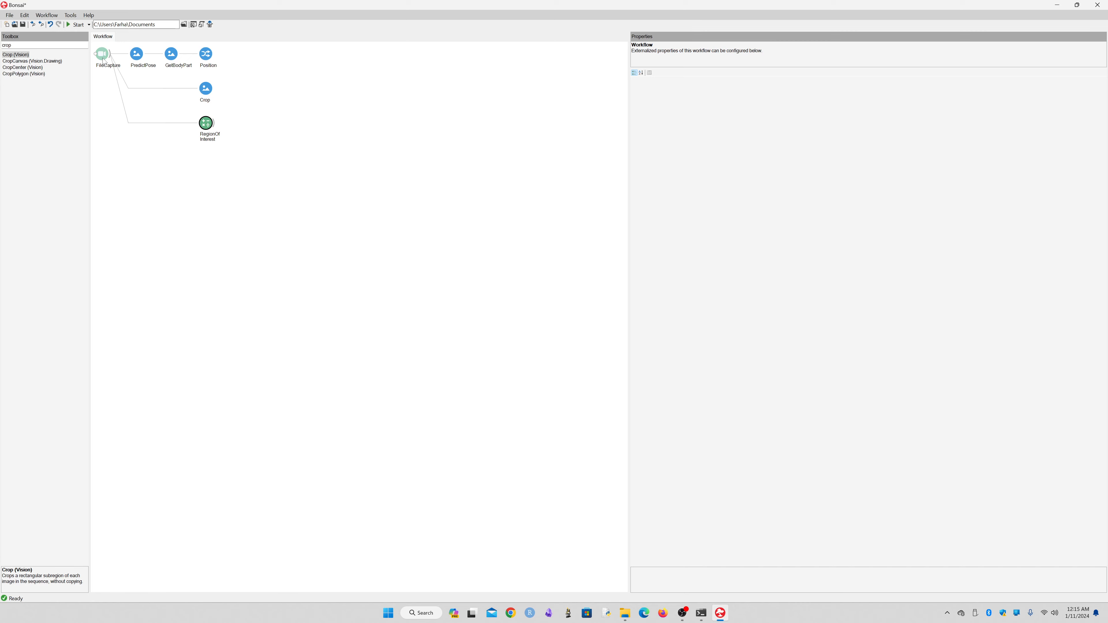
# - Delete the Crop node from the workflow and show the RegionOfInterest node's properties
pyautogui.click(206, 88)
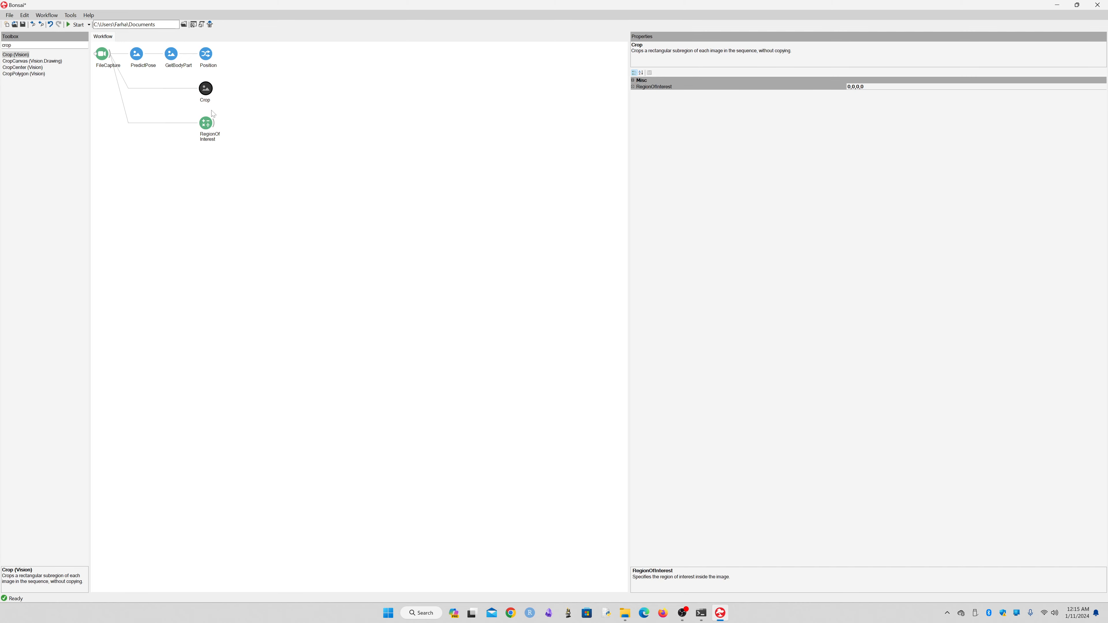
pyautogui.press('Delete')
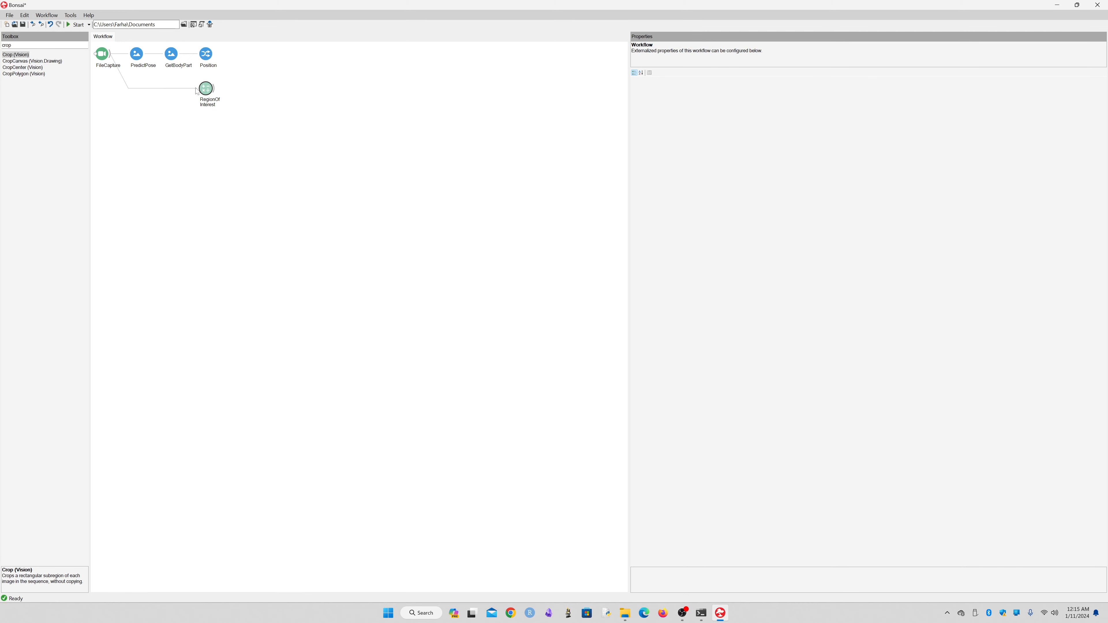
pyautogui.click(197, 90)
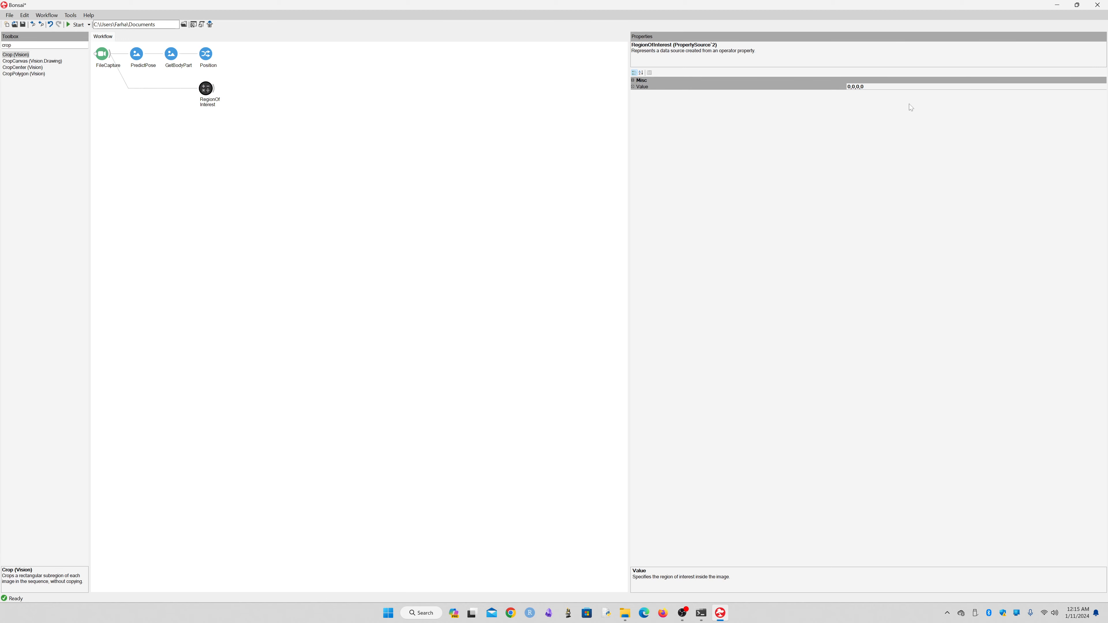
# - Run the workflow, view the RegionOfInterest visualizer beside the PredictPose one, and close the RegionOfInterest visualizer
pyautogui.click(78, 25)
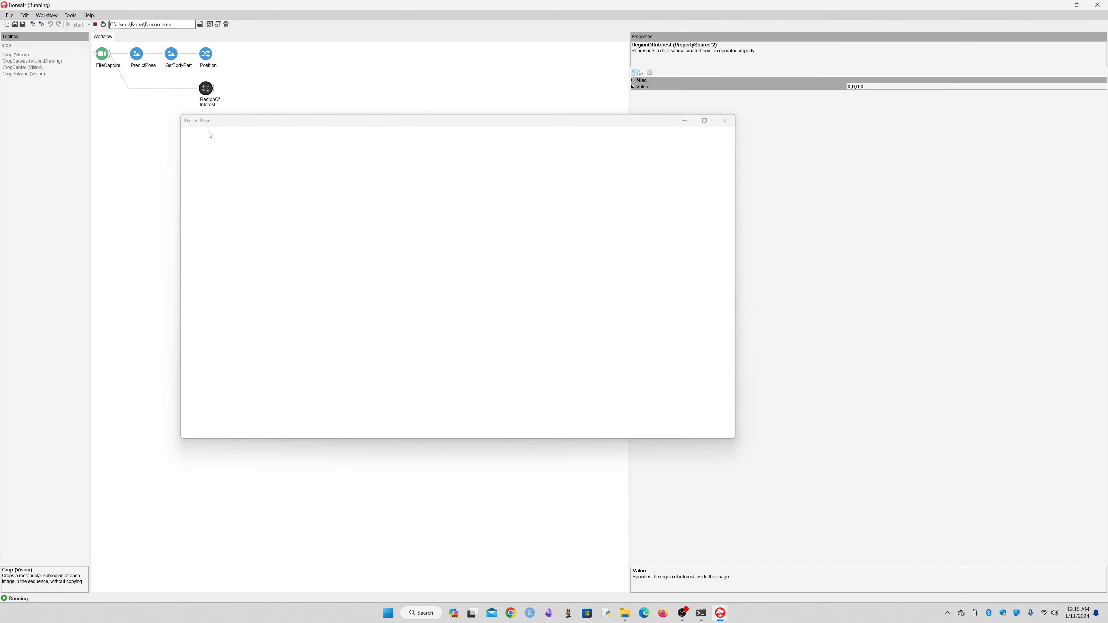
pyautogui.moveTo(231, 124); pyautogui.dragTo(381, 104)
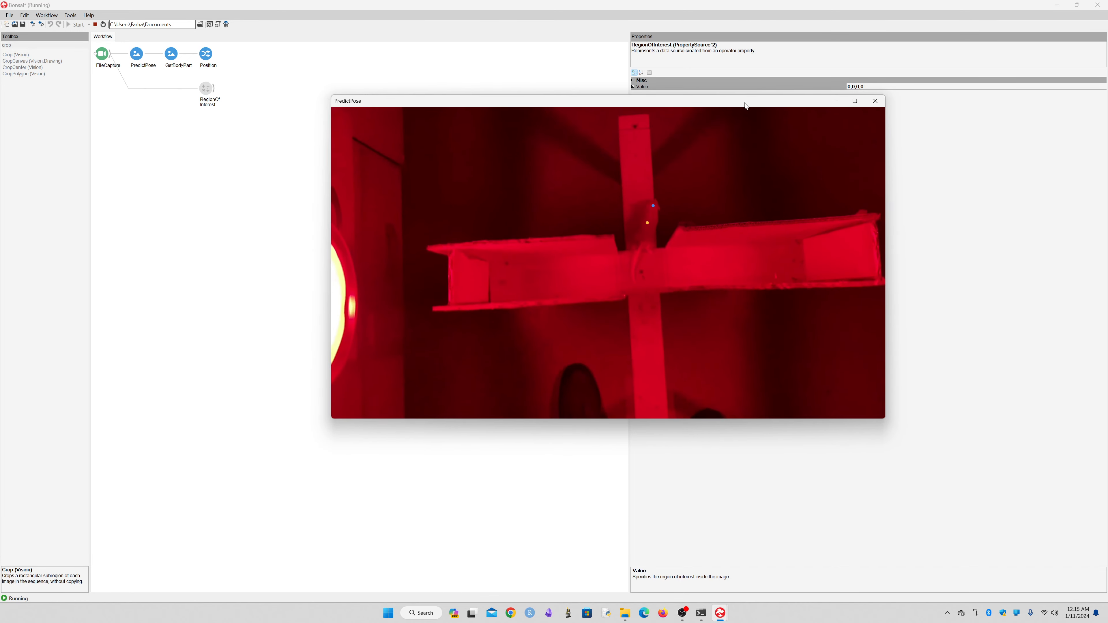
pyautogui.click(205, 89)
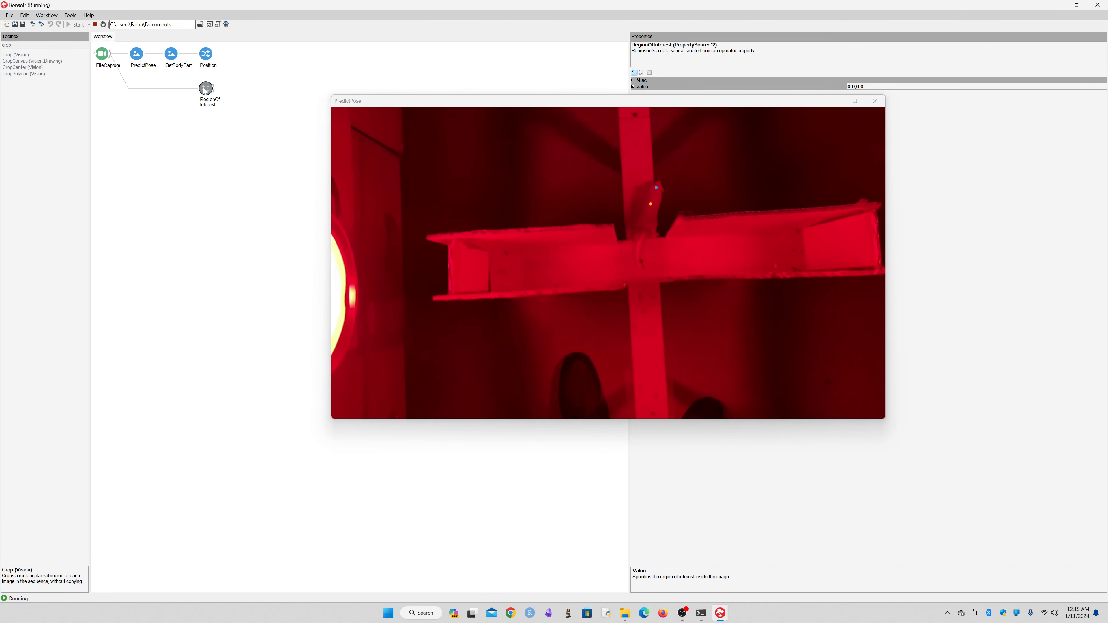
pyautogui.doubleClick(205, 89)
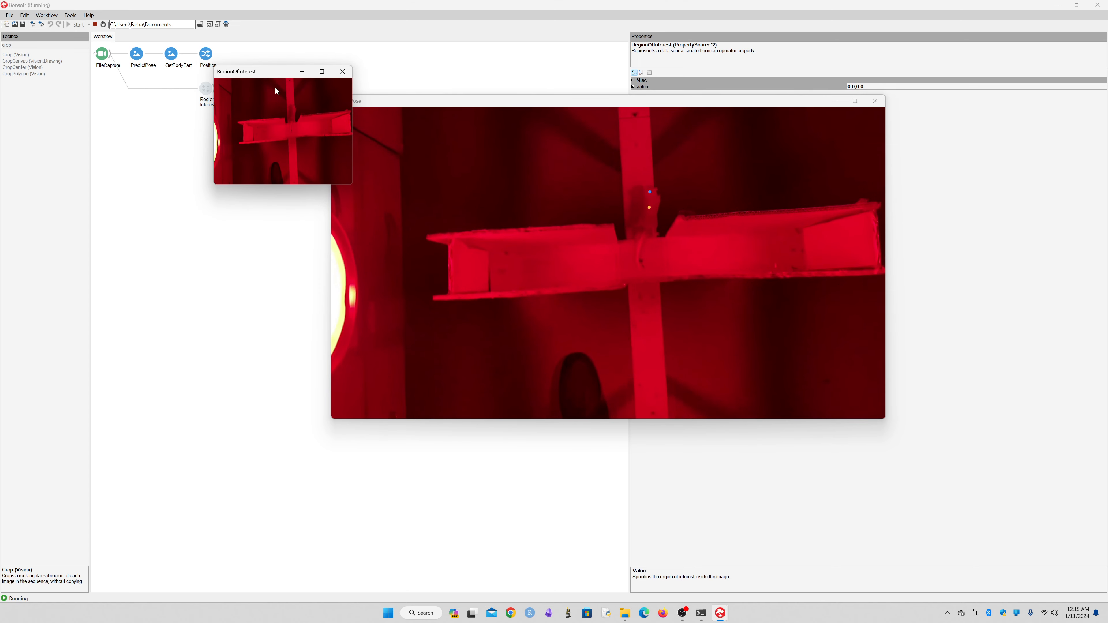
pyautogui.moveTo(328, 76)
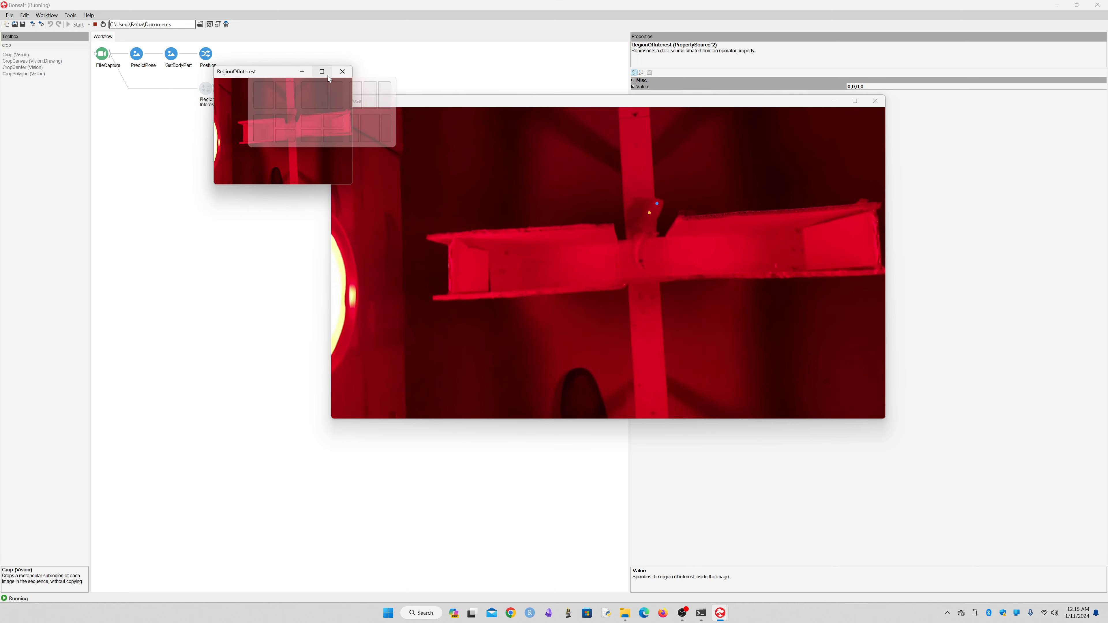
pyautogui.click(343, 76)
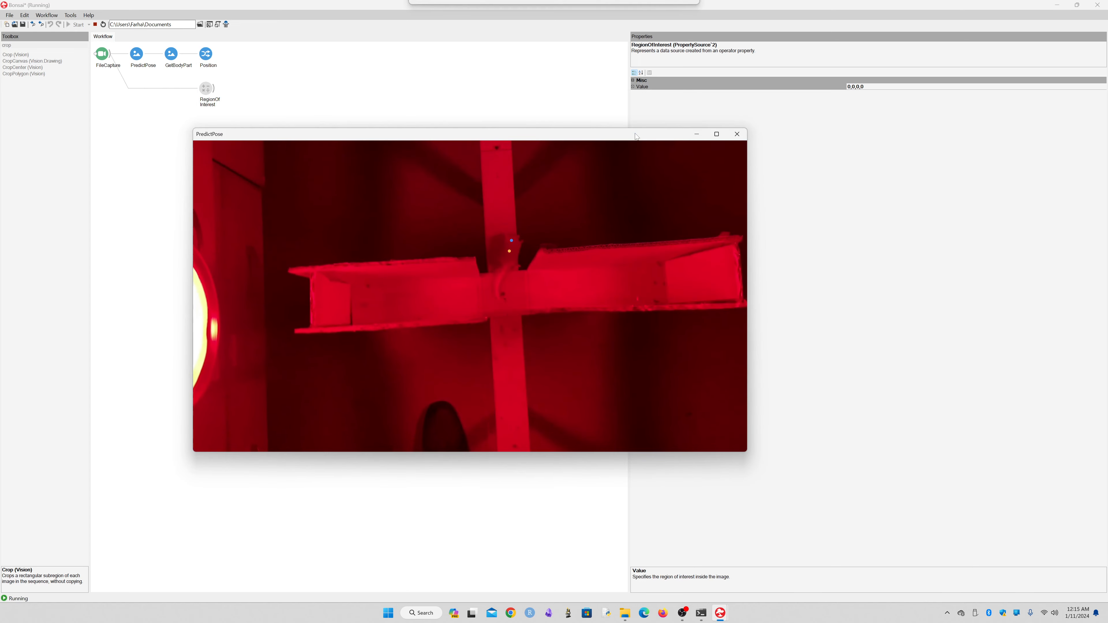
# - Set the RegionOfInterest value by drawing a rectangle of 986,0,162,540 around the maze's upper open arm in the enlarged video view
pyautogui.click(1021, 90)
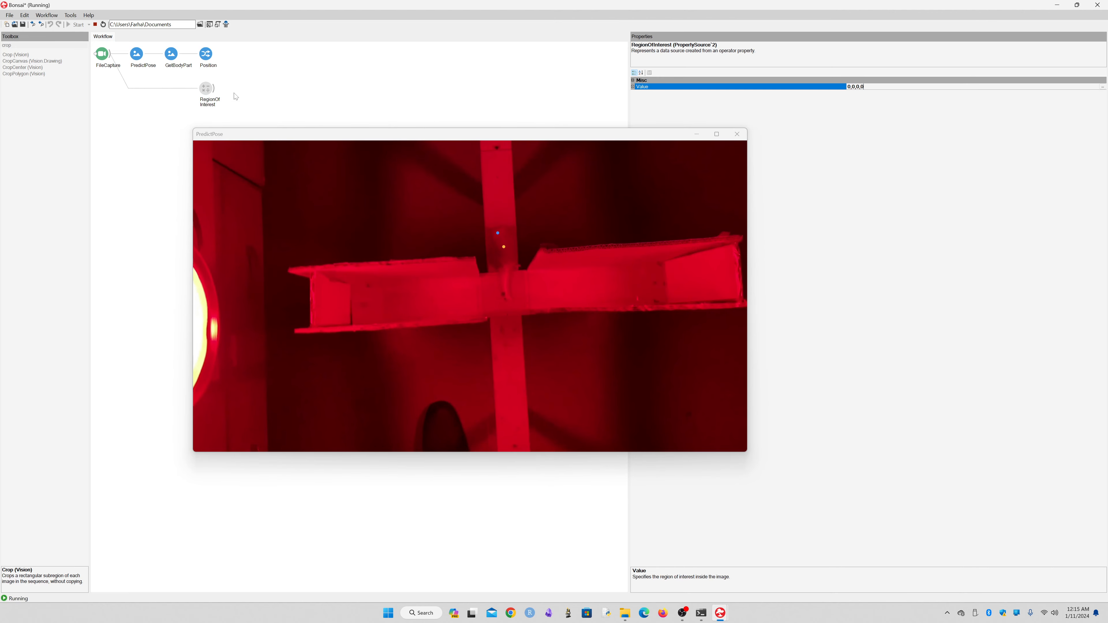
pyautogui.click(208, 90)
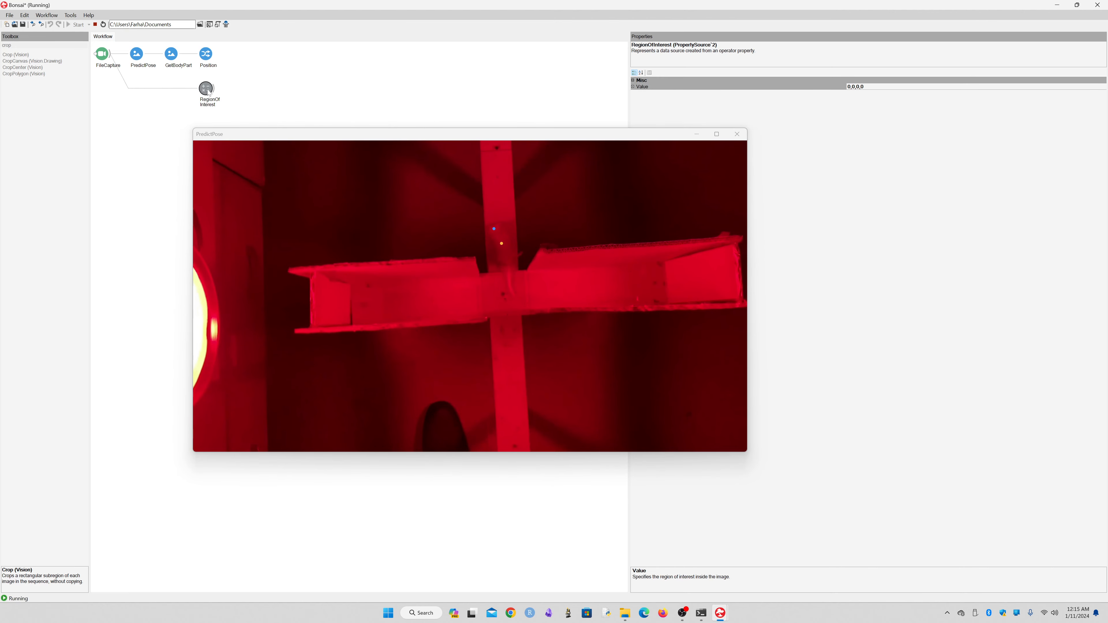
pyautogui.click(1084, 88)
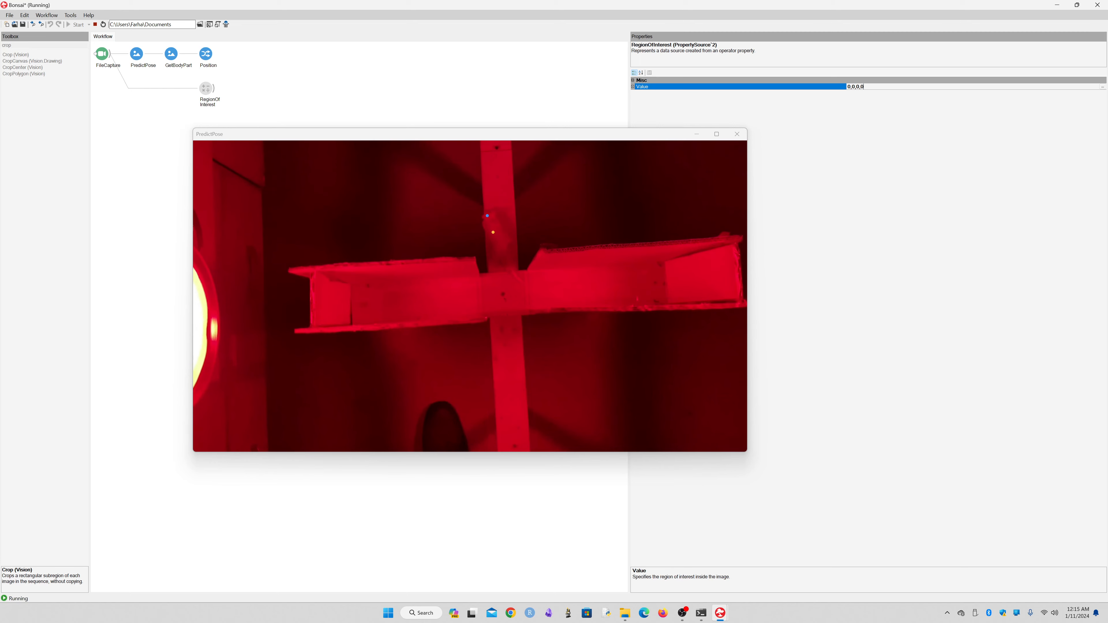
pyautogui.click(1102, 87)
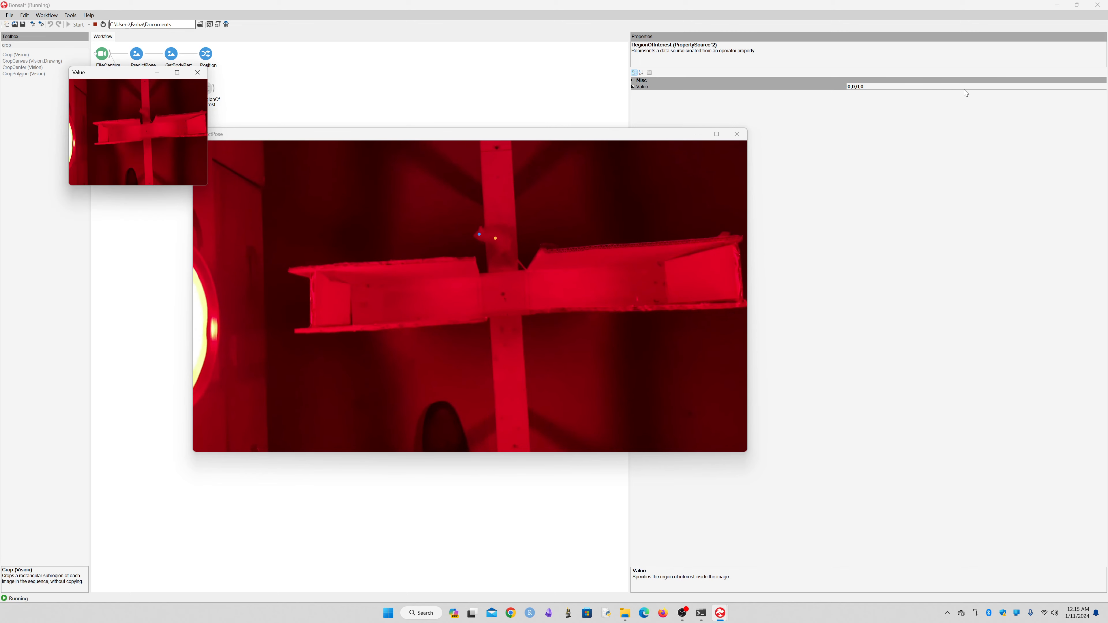
pyautogui.click(178, 72)
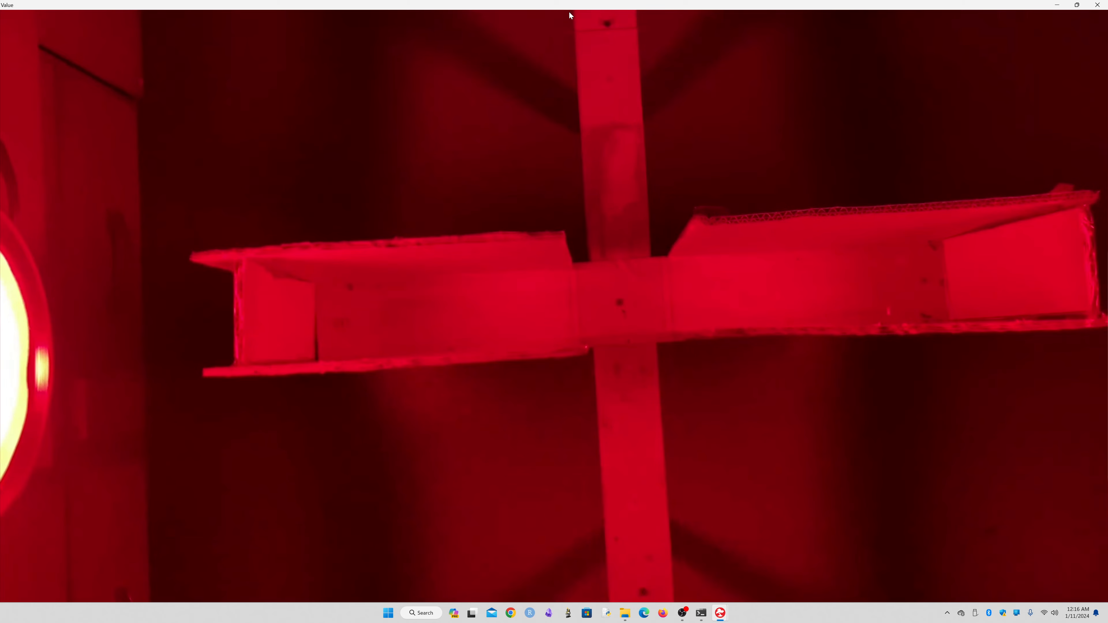
pyautogui.moveTo(568, 12); pyautogui.dragTo(663, 305)
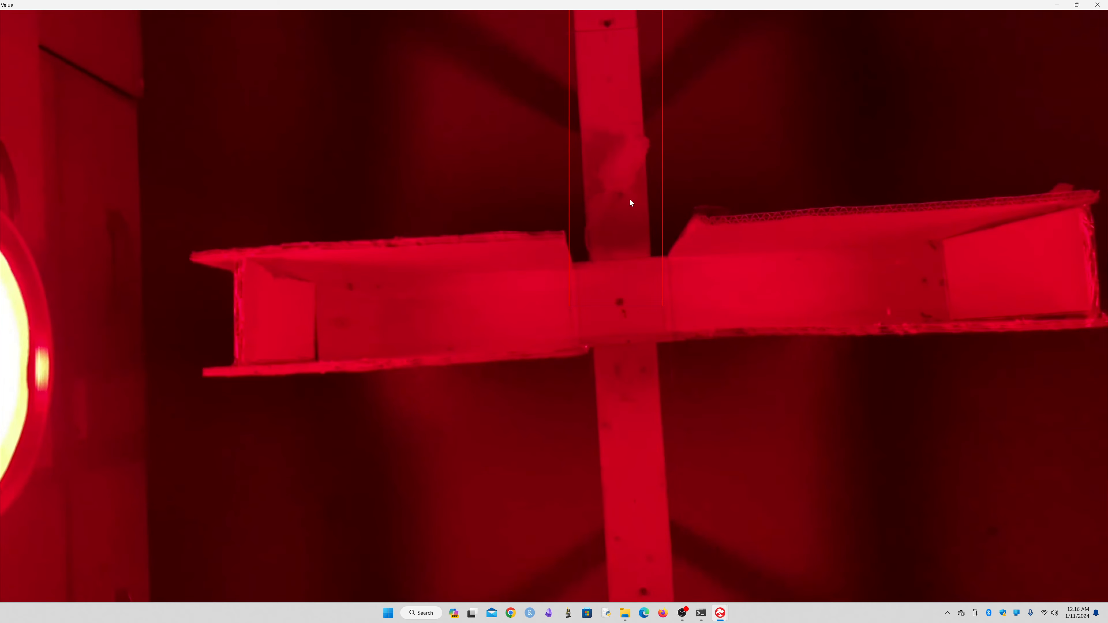
pyautogui.click(1097, 5)
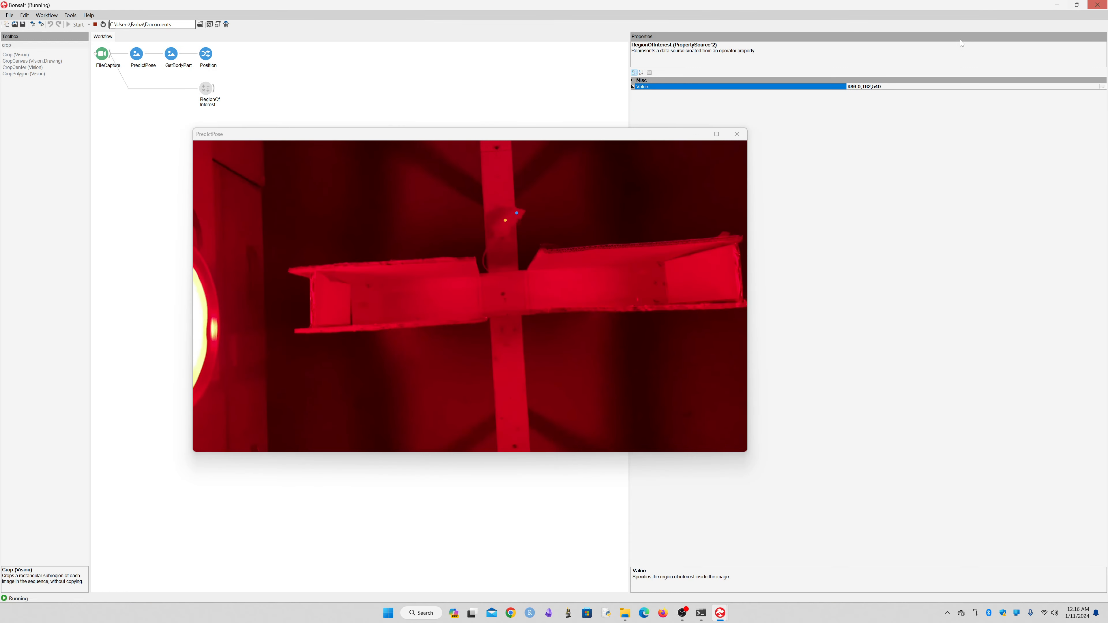
# - Close the PredictPose visualizer and stop the running workflow
pyautogui.click(741, 135)
pyautogui.moveTo(883, 86); pyautogui.dragTo(848, 87)
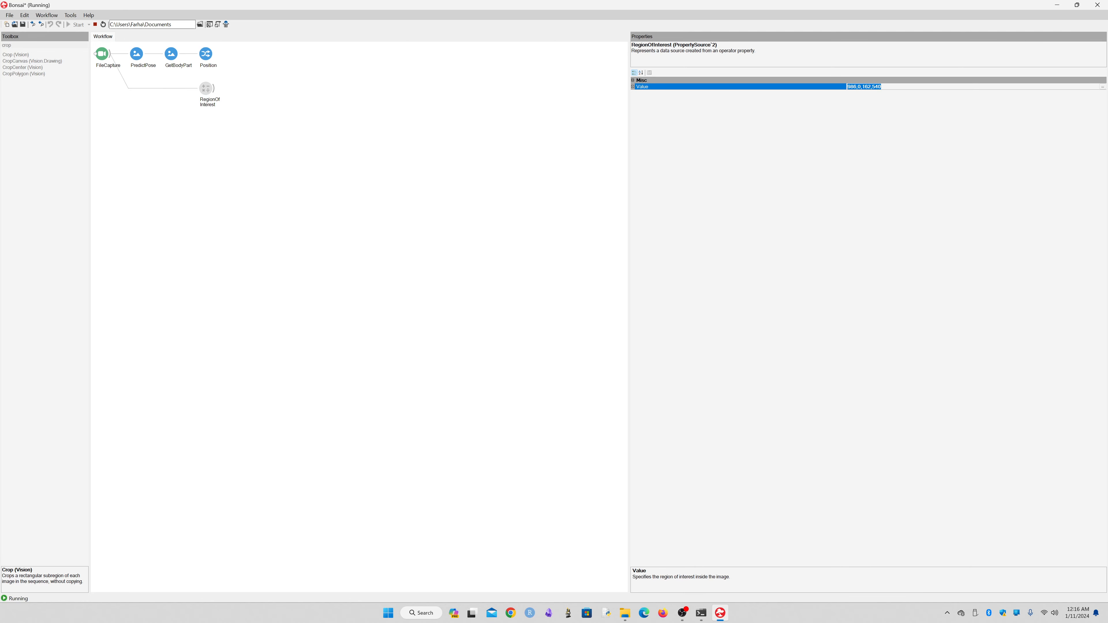
pyautogui.hotkey('shift', 'F5')
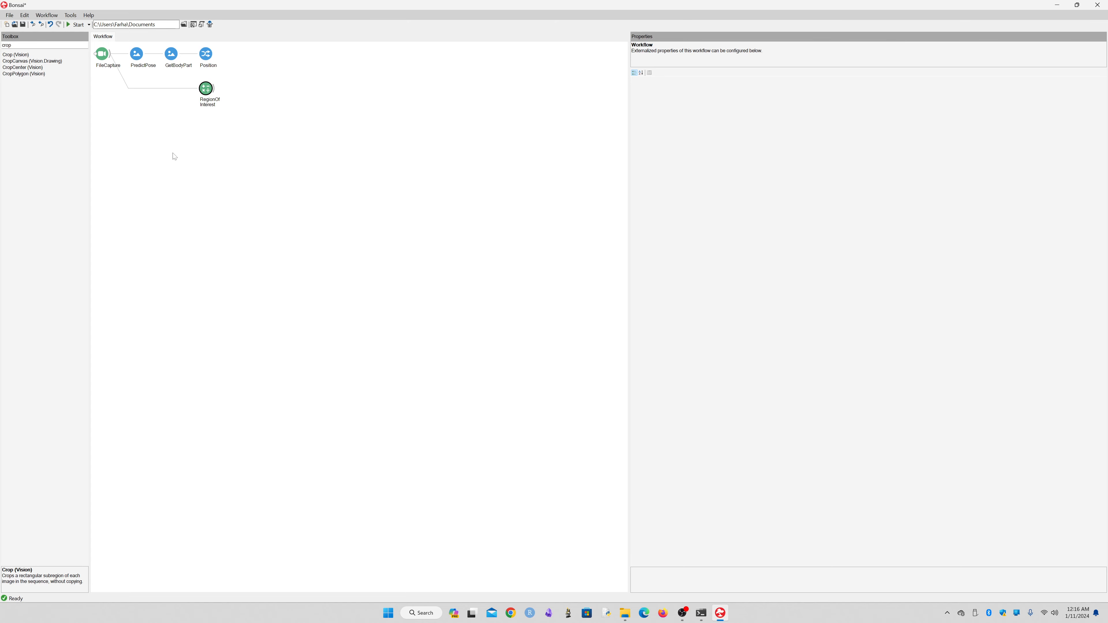
# - Find the ContainsPoint (Vision) operator and add it to the workflow after the Position node
pyautogui.click(206, 54)
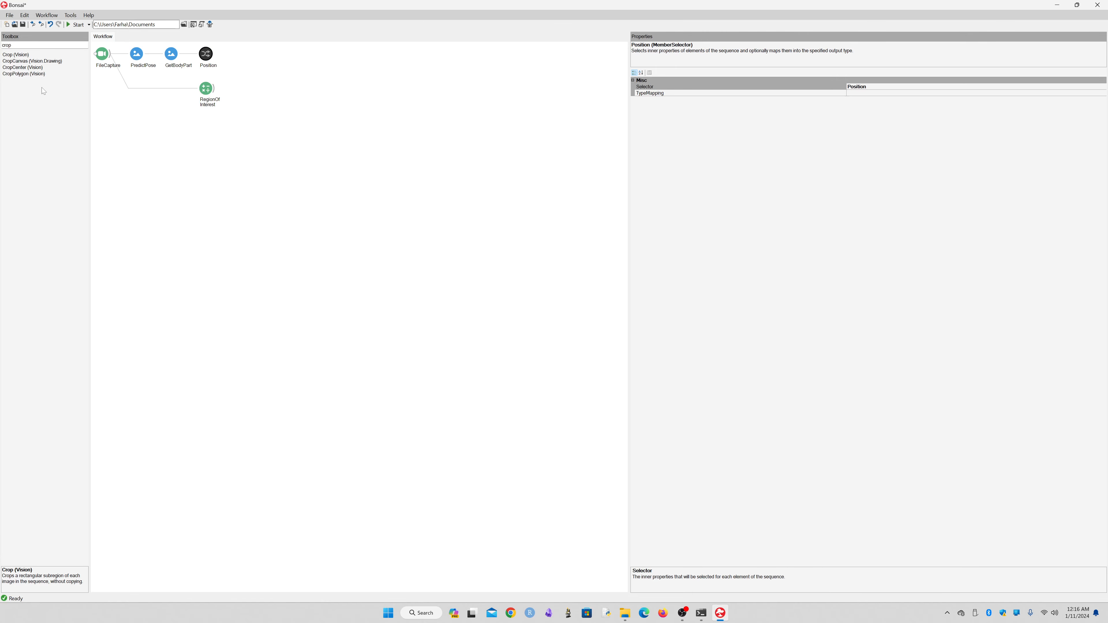
pyautogui.doubleClick(8, 46)
pyautogui.press('BackSpace')
pyautogui.write('co')
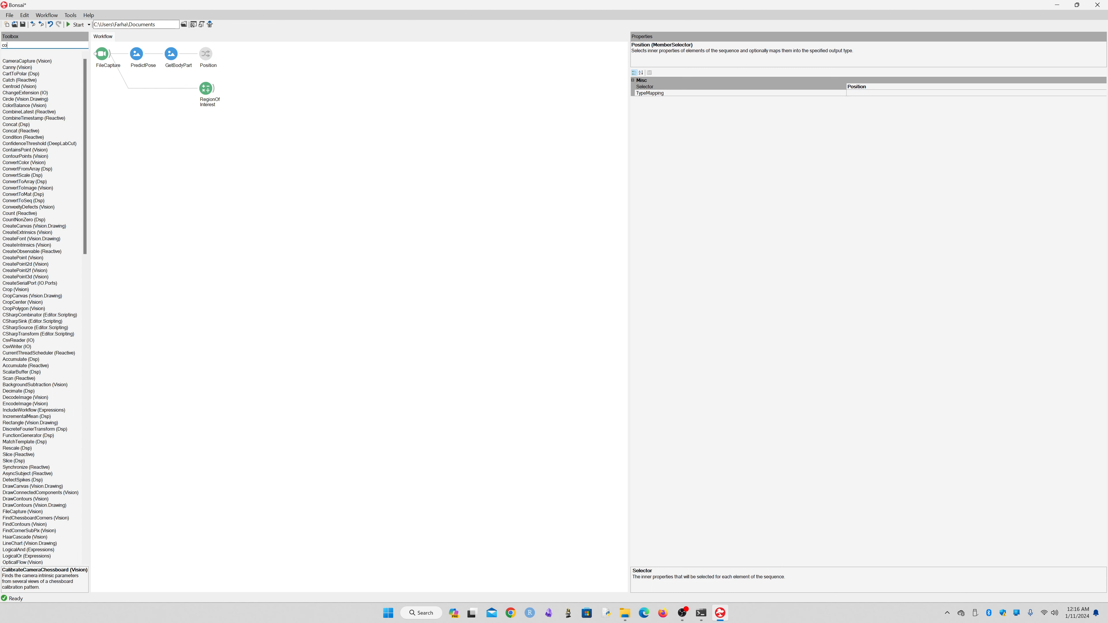
pyautogui.write('ntain')
pyautogui.click(26, 56)
pyautogui.doubleClick(26, 57)
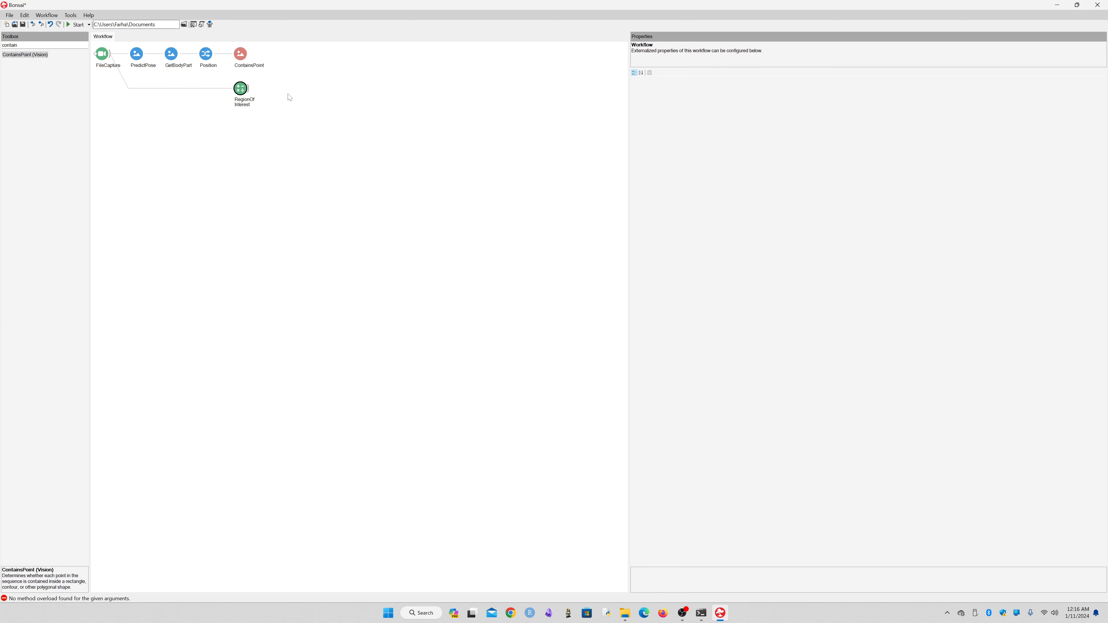
# - Insert a Zip (Reactive) operator between Position and ContainsPoint, with RegionOfInterest connected as its second input
pyautogui.click(240, 89)
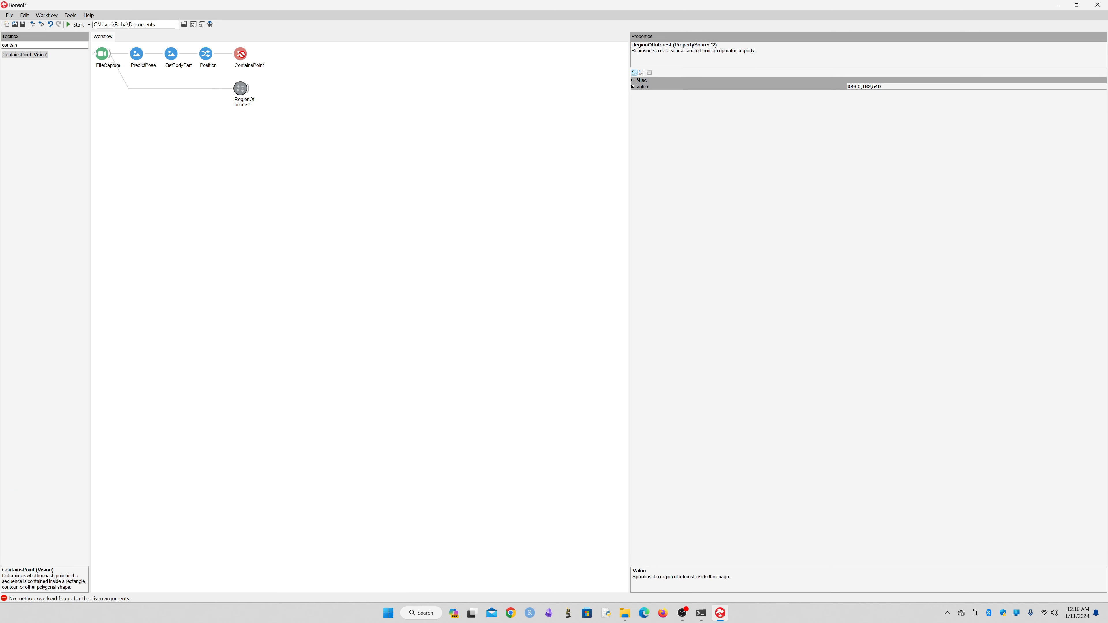
pyautogui.moveTo(244, 58); pyautogui.dragTo(257, 129)
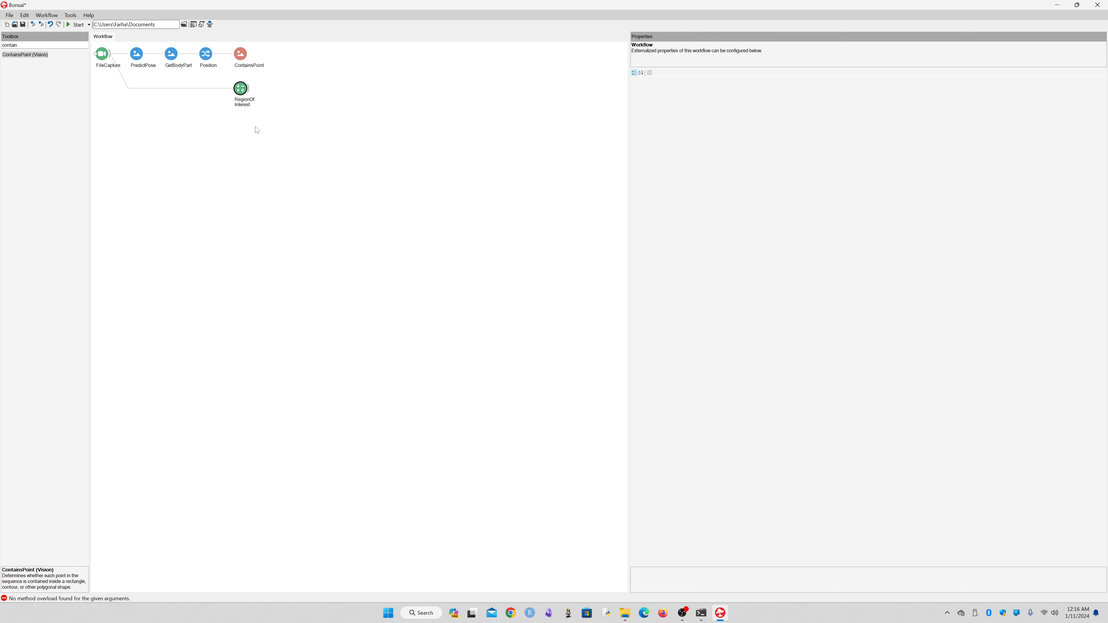
pyautogui.click(243, 54)
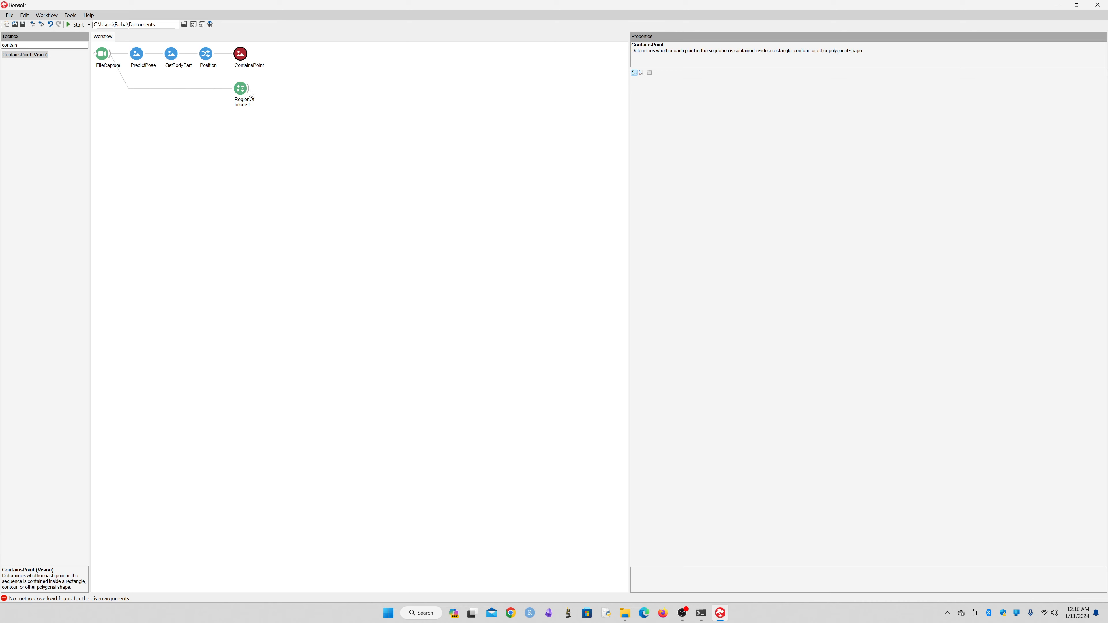
pyautogui.click(210, 56)
pyautogui.write('zip')
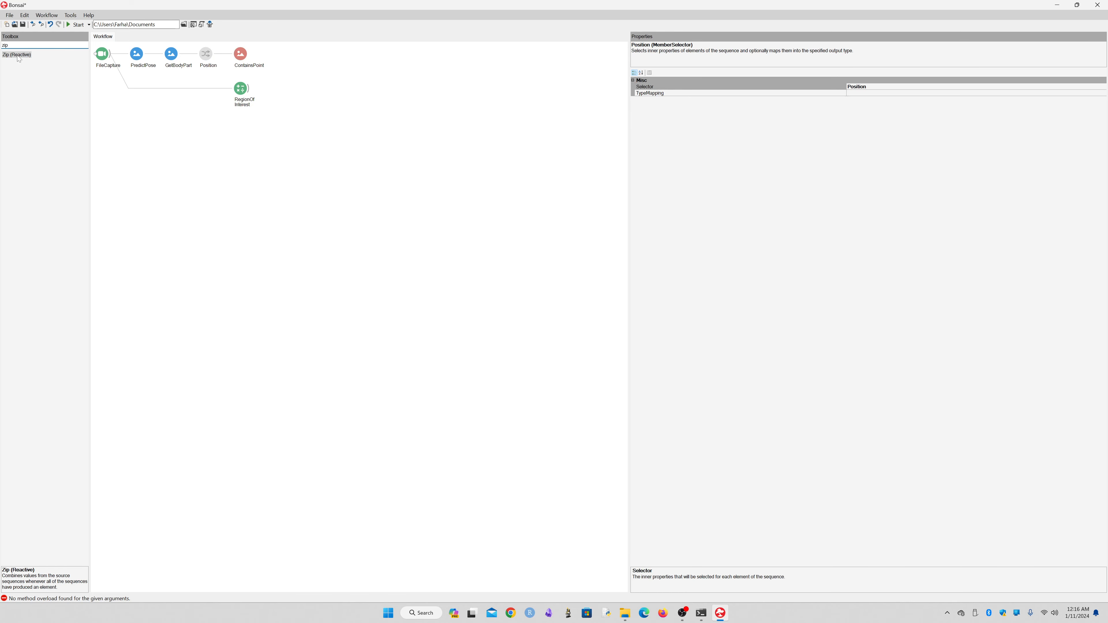
pyautogui.moveTo(19, 56); pyautogui.dragTo(241, 55)
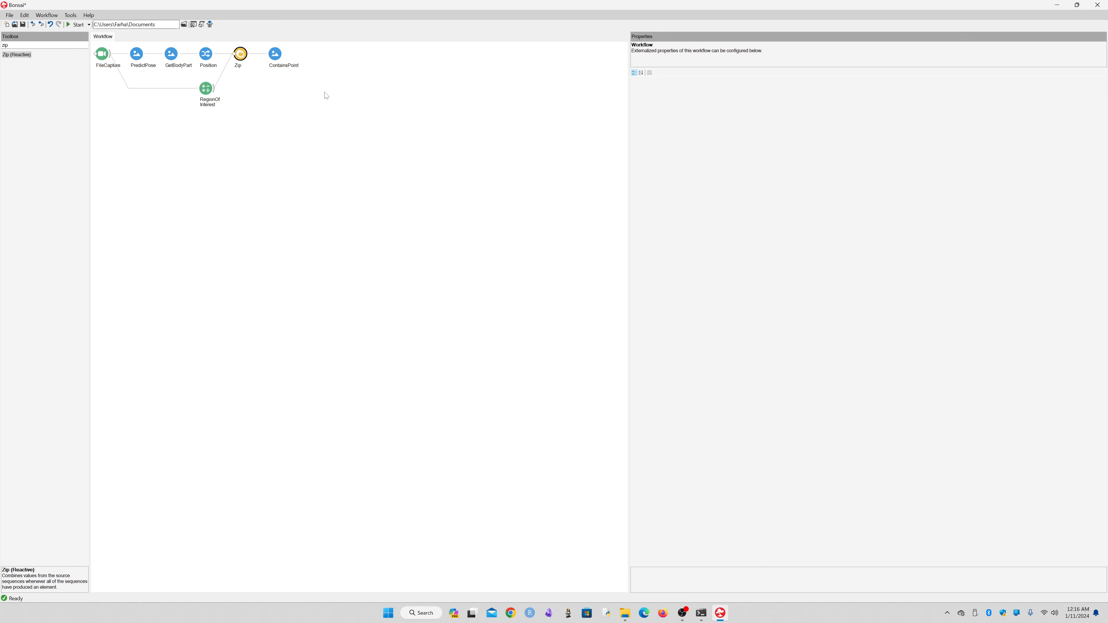
pyautogui.click(272, 57)
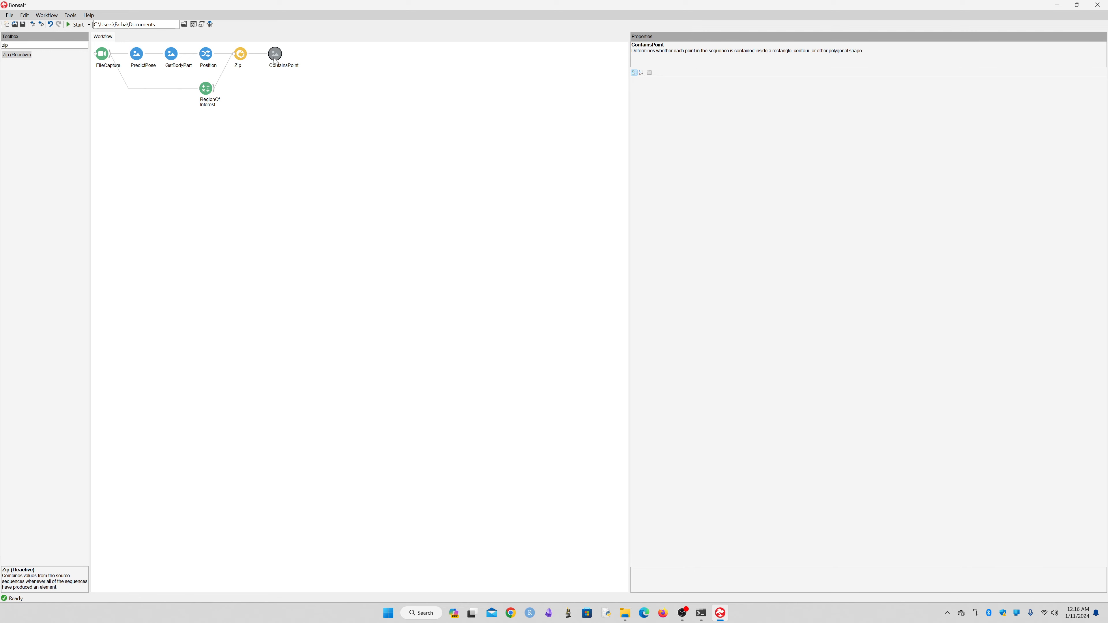
pyautogui.click(207, 56)
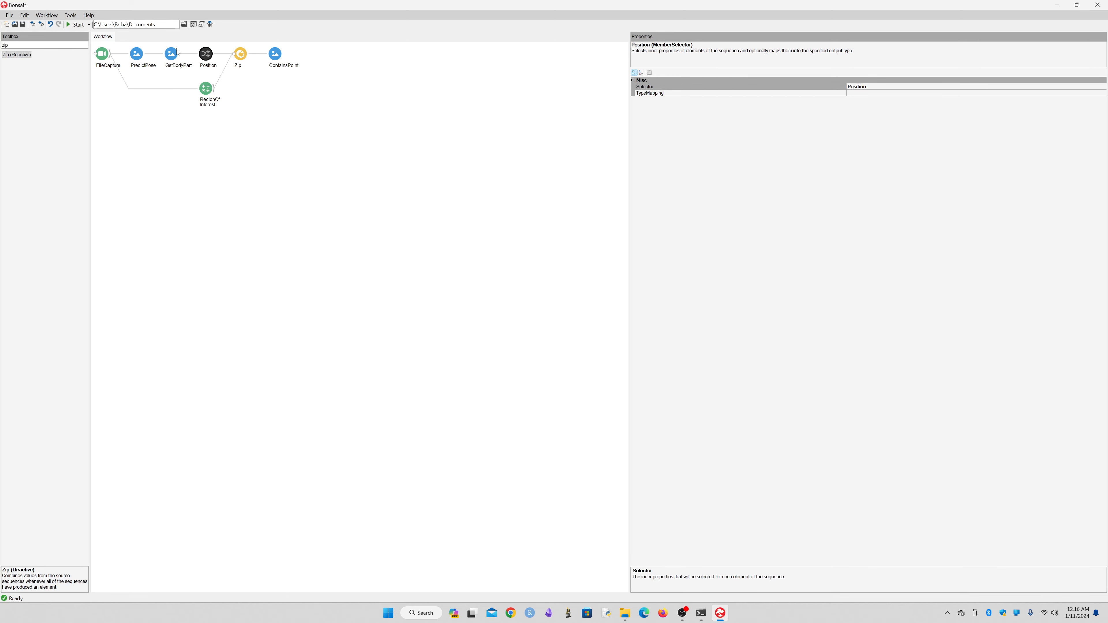
pyautogui.click(207, 92)
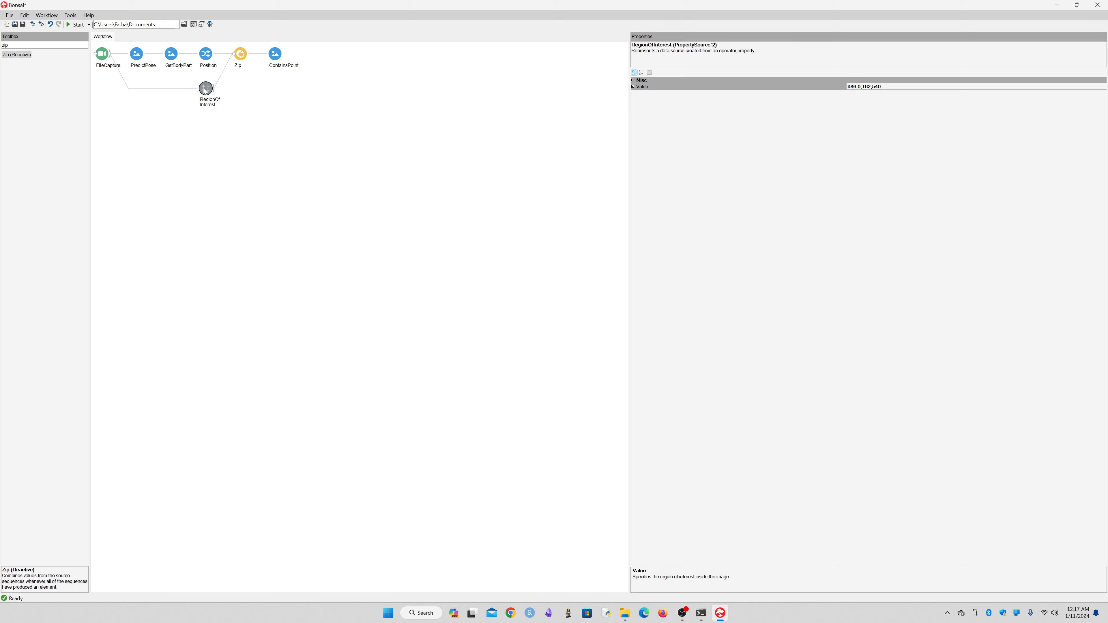
pyautogui.click(276, 55)
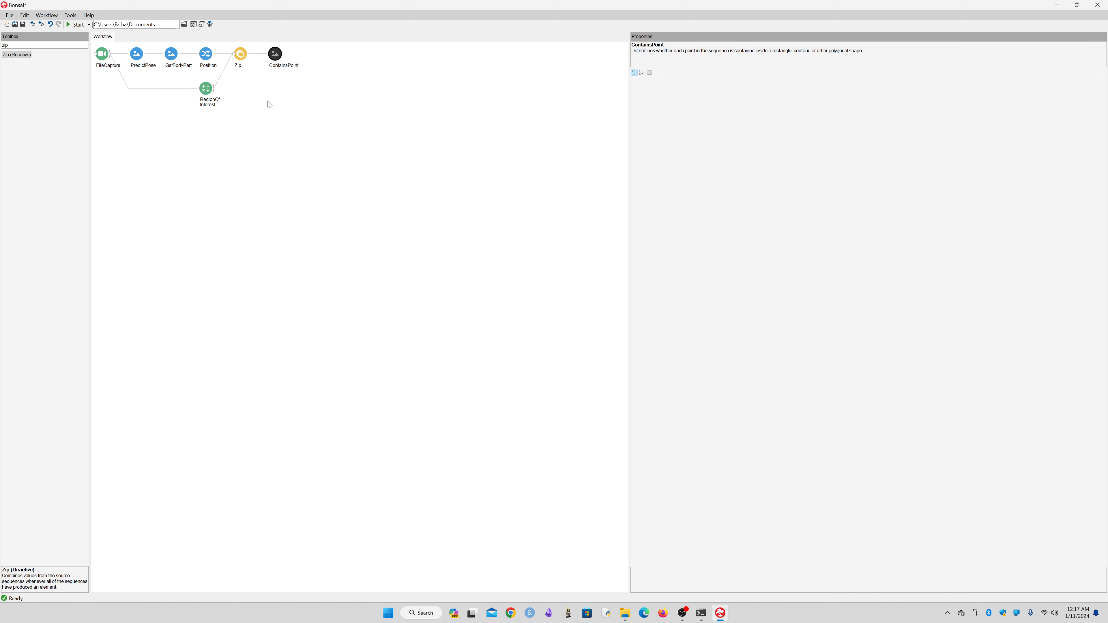
pyautogui.click(270, 105)
# - Run the workflow and watch the ContainsPoint plot together with the RegionOfInterest visualizer
pyautogui.click(78, 25)
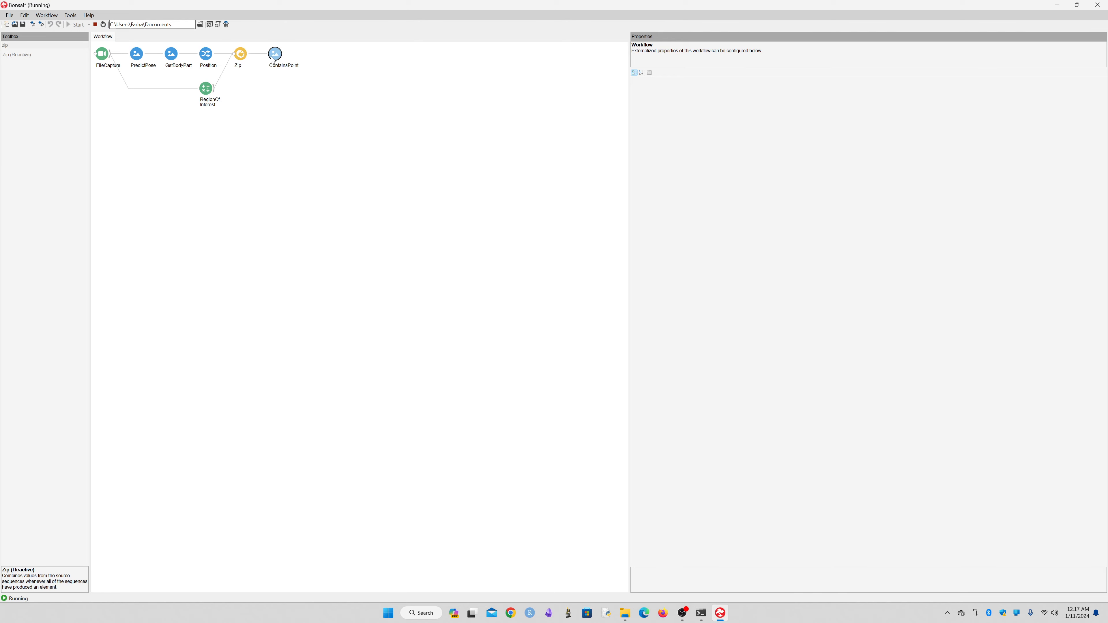
pyautogui.doubleClick(274, 56)
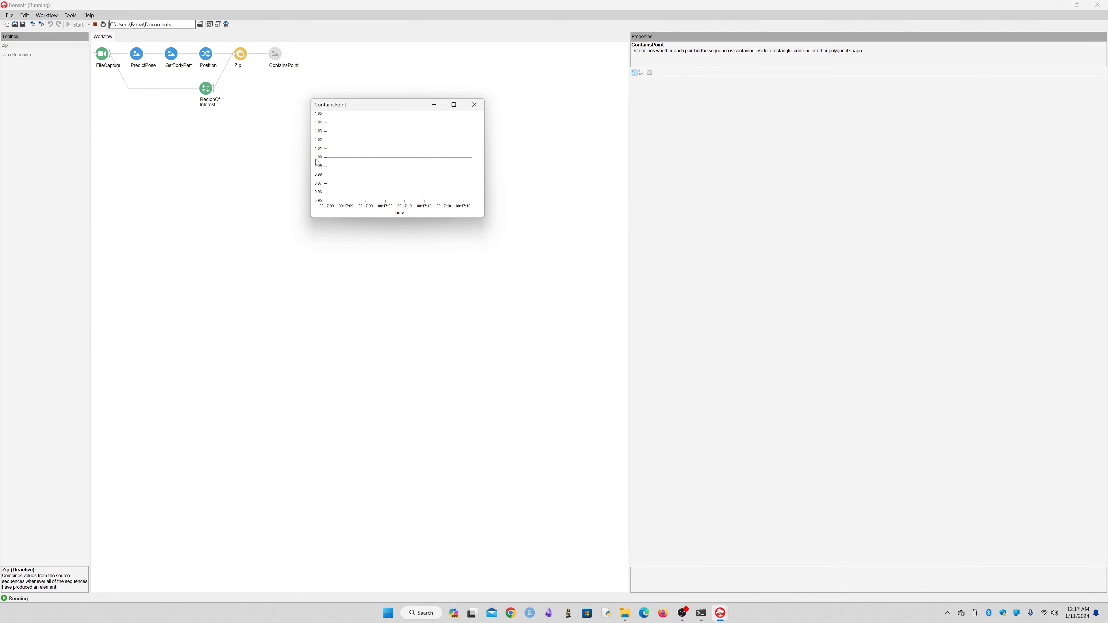
pyautogui.doubleClick(206, 89)
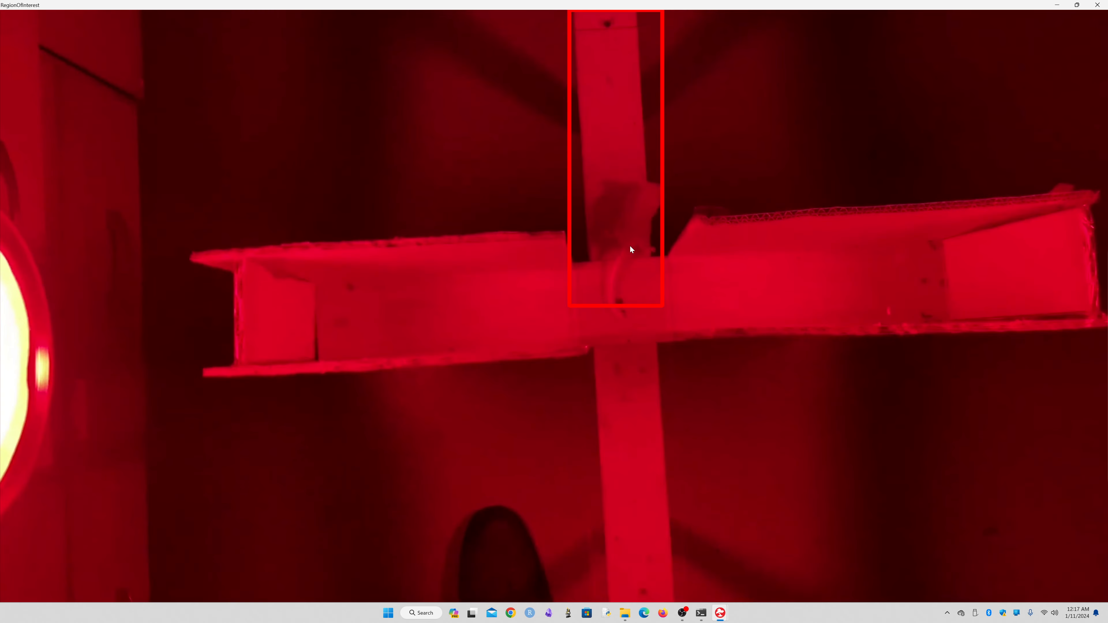
pyautogui.moveTo(721, 613)
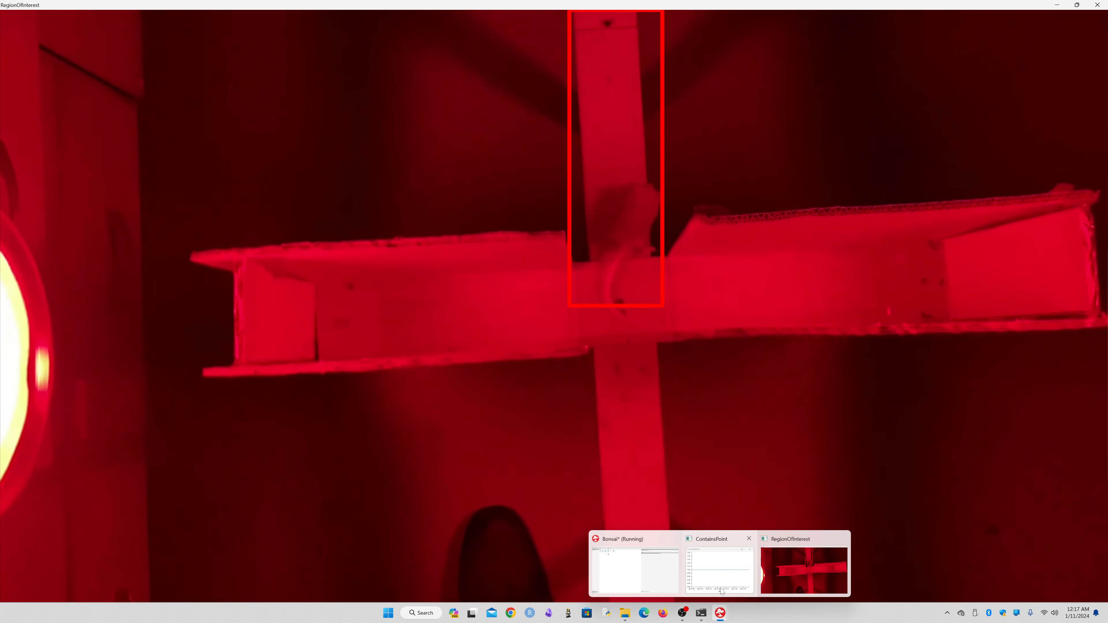
pyautogui.click(722, 591)
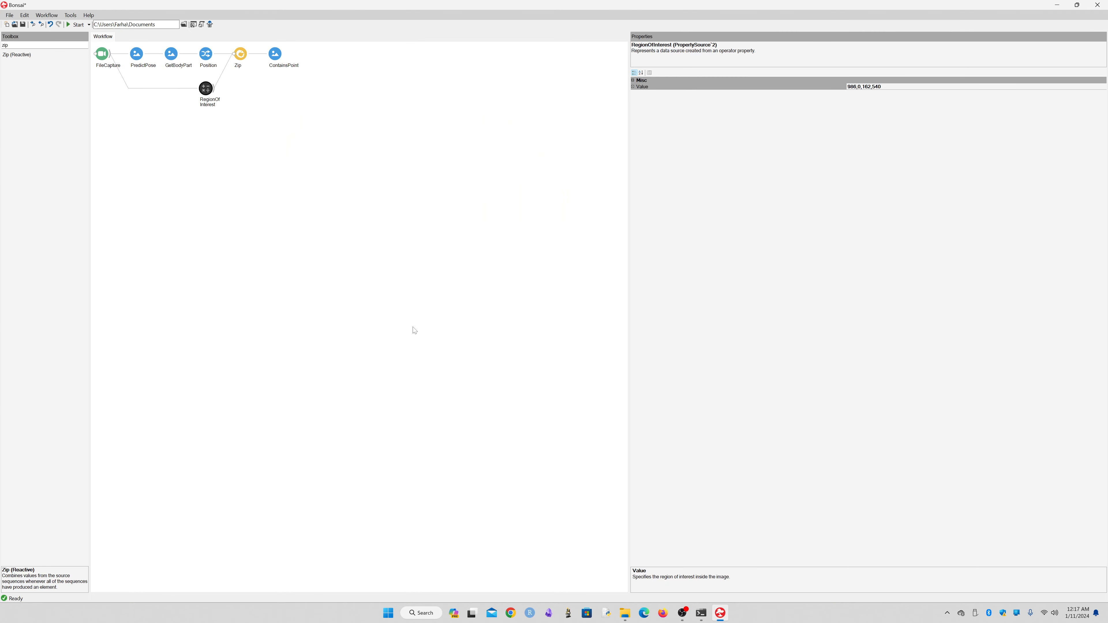
pyautogui.click(323, 154)
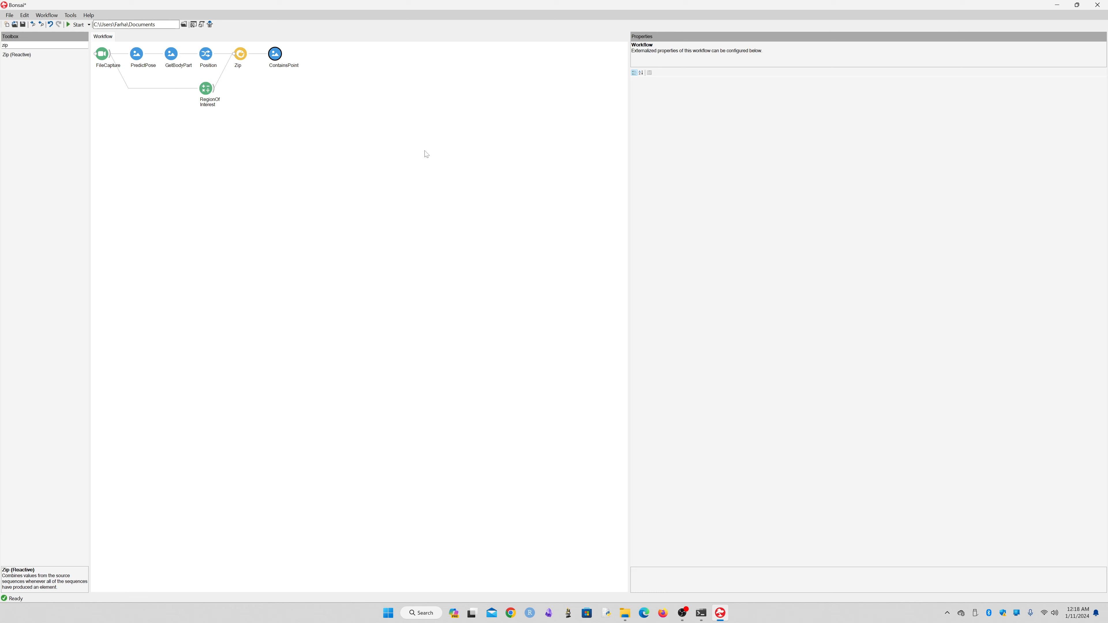
# - Try a TimeInterval (Reactive) operator after ContainsPoint and remove it from the workflow
pyautogui.click(277, 50)
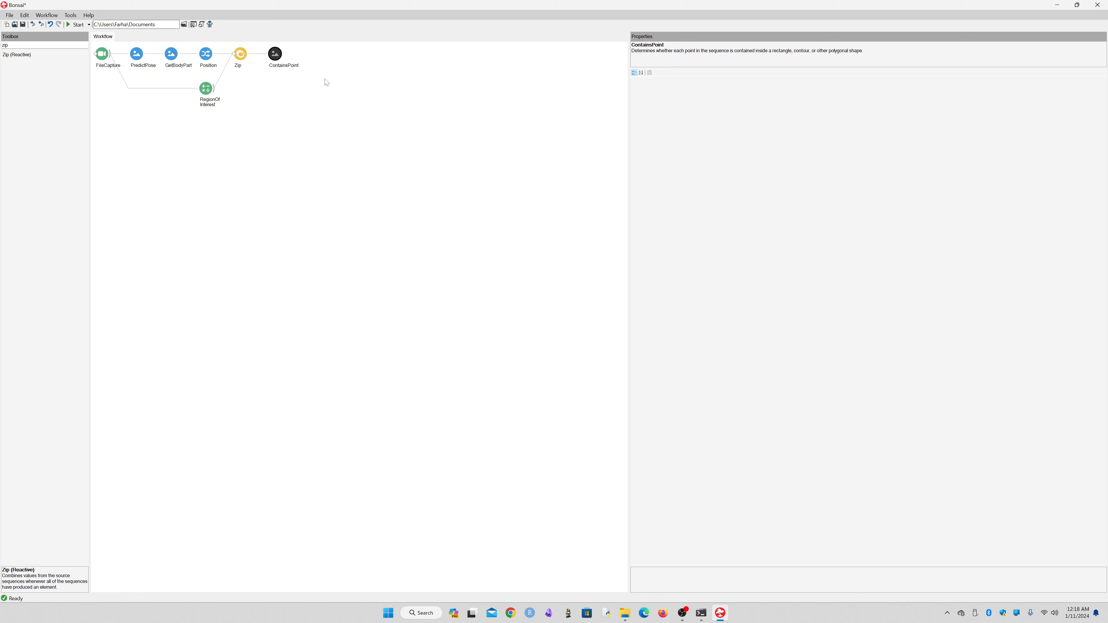
pyautogui.hotkey('ctrl', 'e')
pyautogui.press('BackSpace')
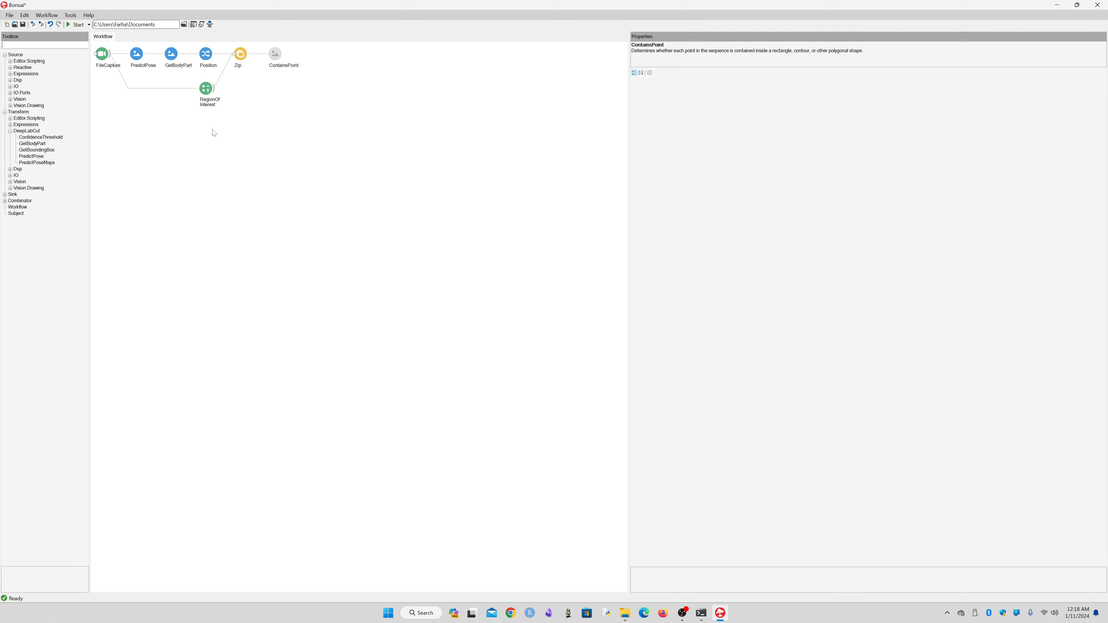
pyautogui.write('tim')
pyautogui.click(108, 90)
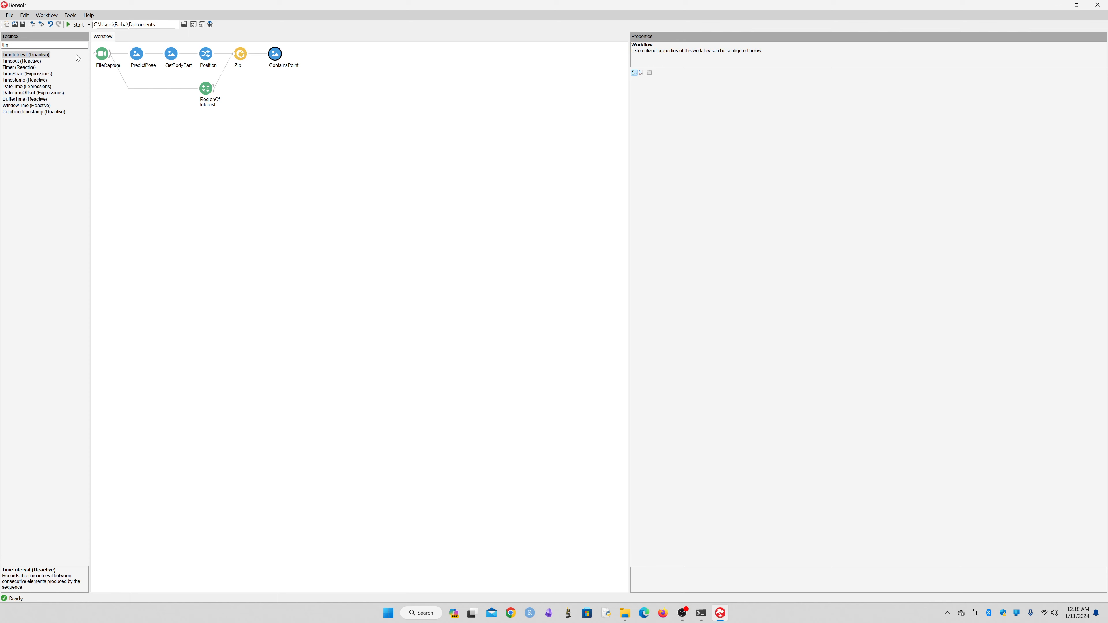
pyautogui.moveTo(76, 54); pyautogui.dragTo(274, 54)
pyautogui.click(410, 131)
pyautogui.hotkey('ctrl', 'e')
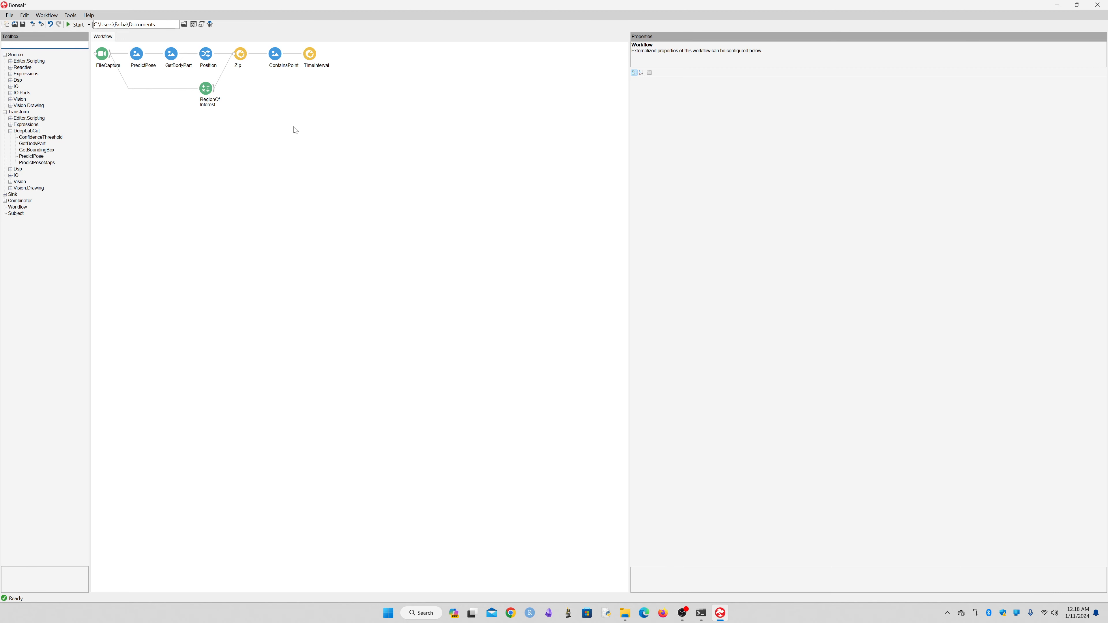
pyautogui.click(313, 58)
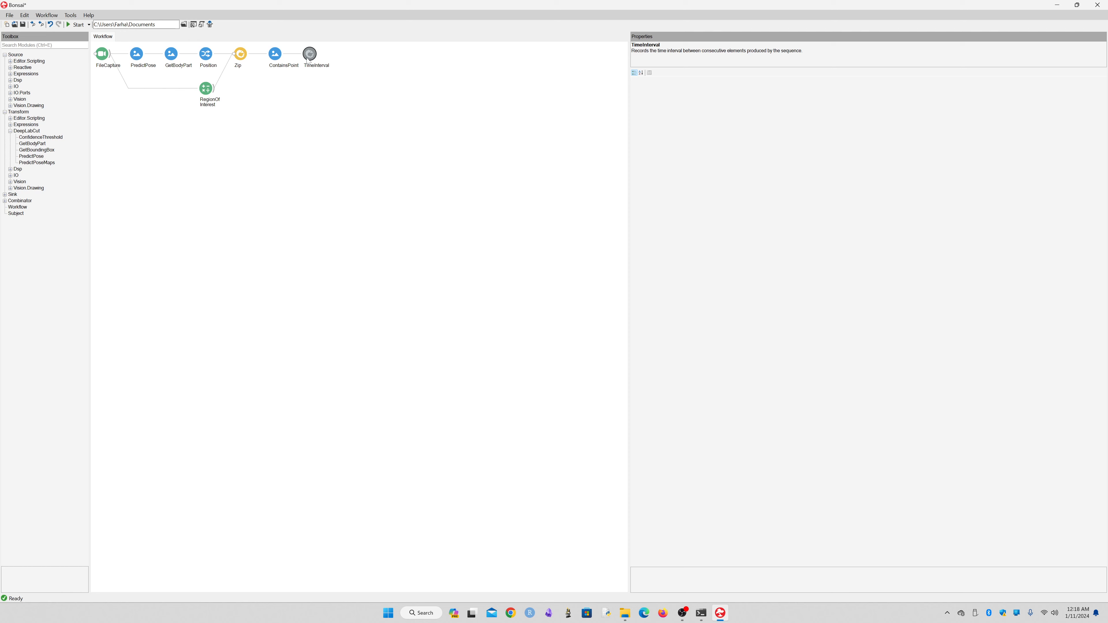
pyautogui.press('Delete')
# - Find the CsvWriter (IO) operator and add it to the workflow after the ContainsPoint node
pyautogui.hotkey('ctrl', 'e')
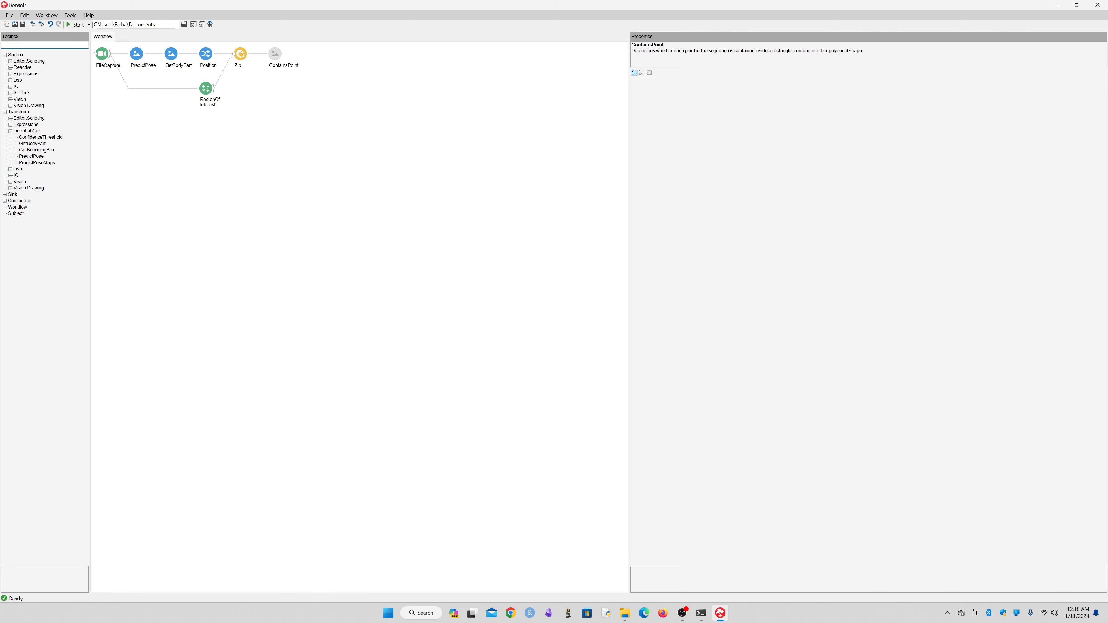
pyautogui.press('Escape')
pyautogui.hotkey('ctrl', 'e')
pyautogui.write('cs')
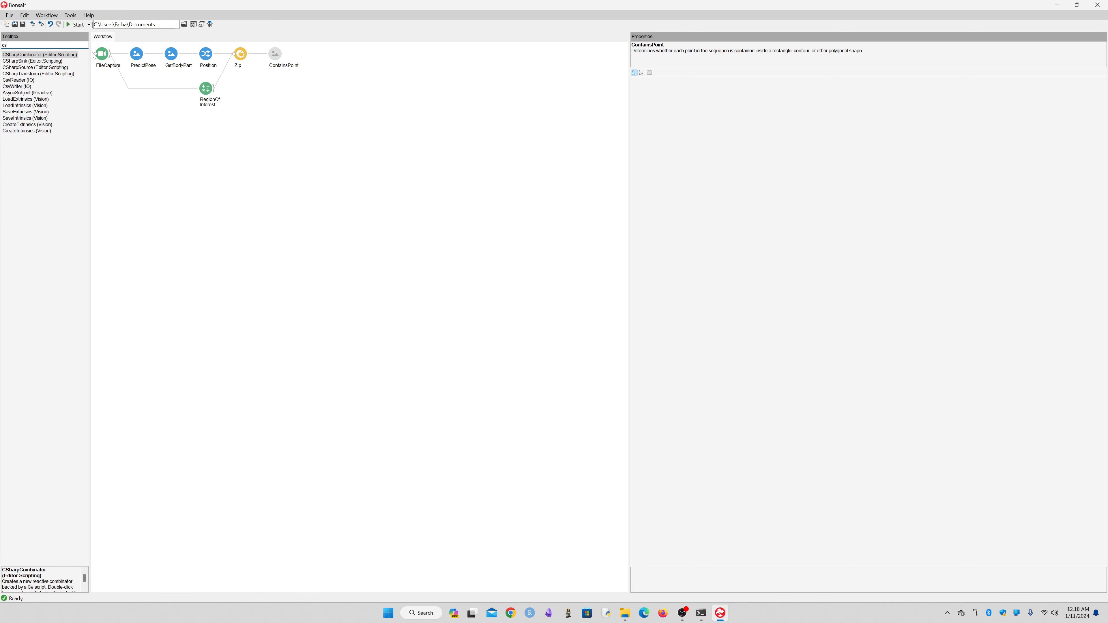
pyautogui.write('v')
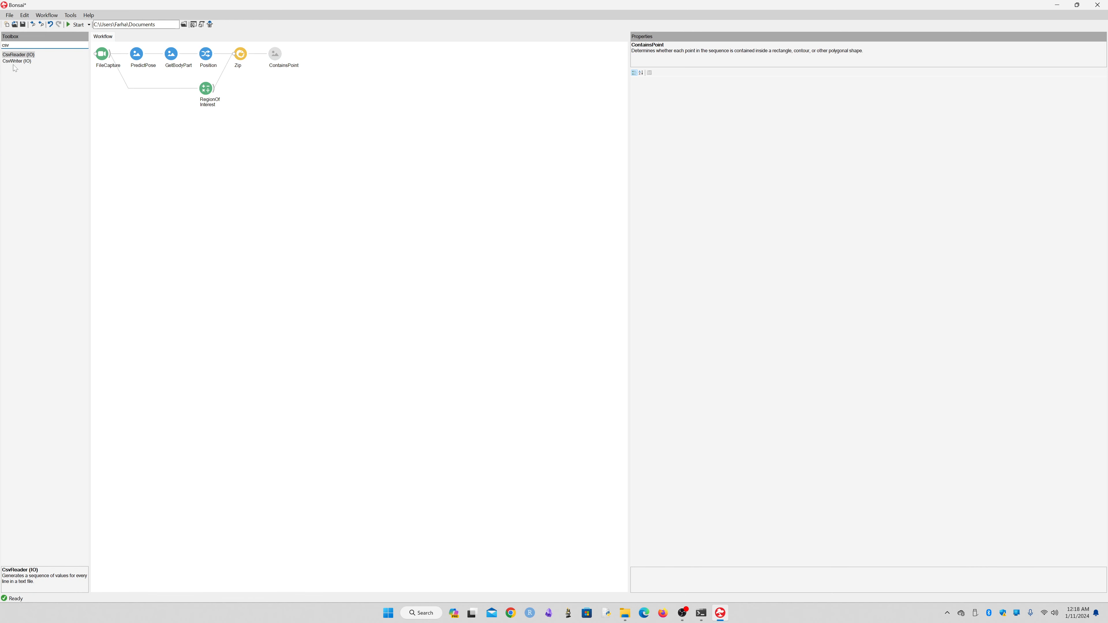
pyautogui.moveTo(17, 61); pyautogui.dragTo(269, 61)
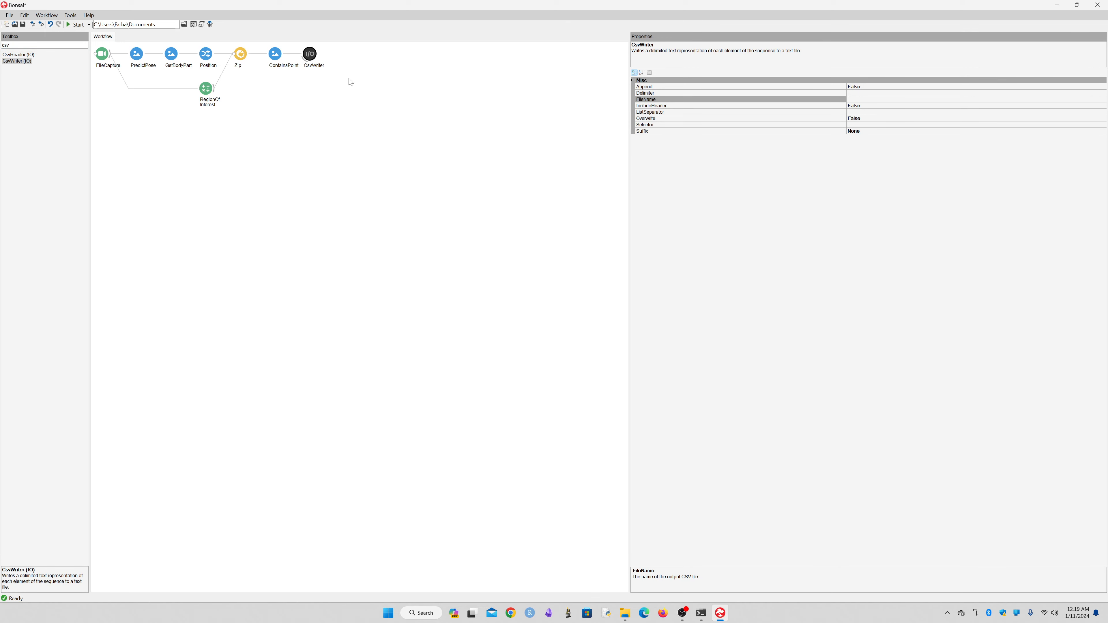
# - Set the CsvWriter's output file to CSV_OUT_TEST in the Bonsai ROI Tutorial folder on the WD Green 1TB SSD (G:)
pyautogui.doubleClick(310, 53)
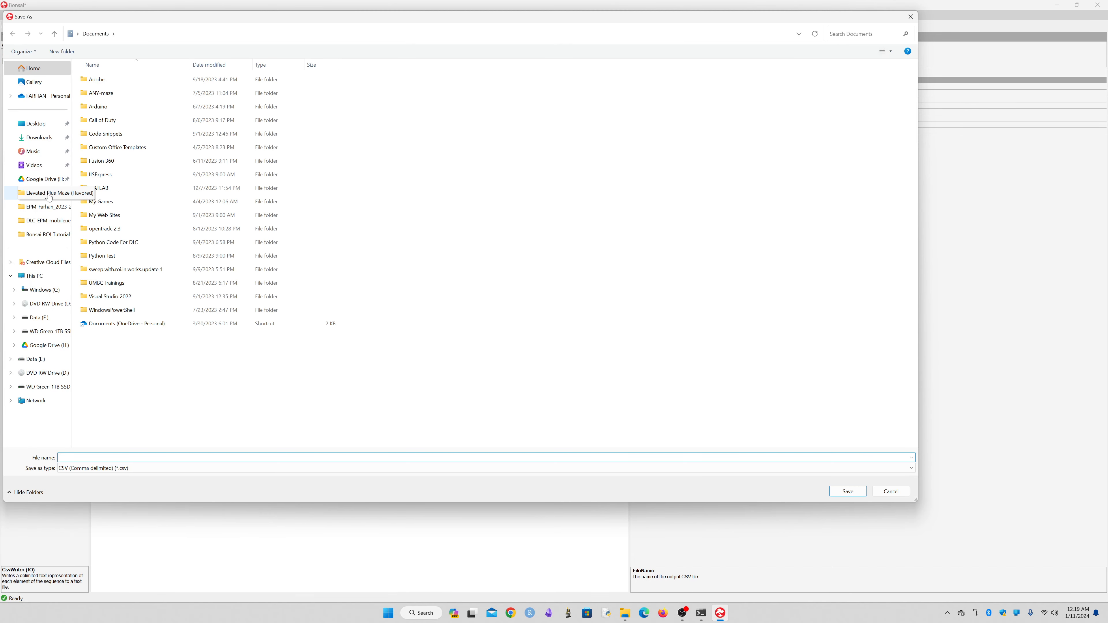
pyautogui.click(51, 278)
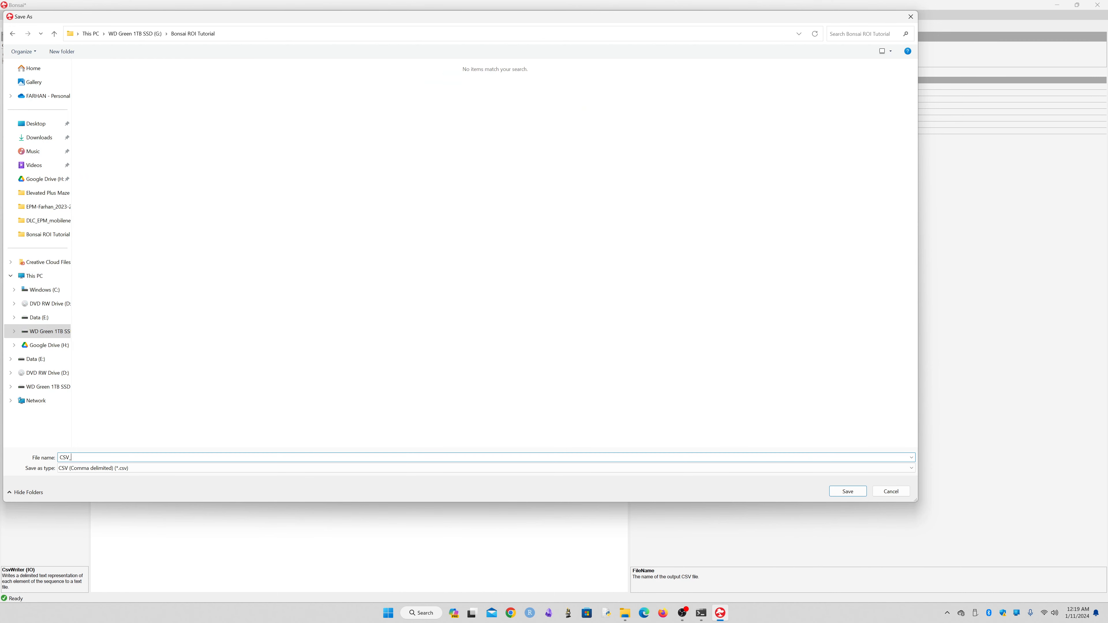
pyautogui.write('OUT_T')
pyautogui.press('Return')
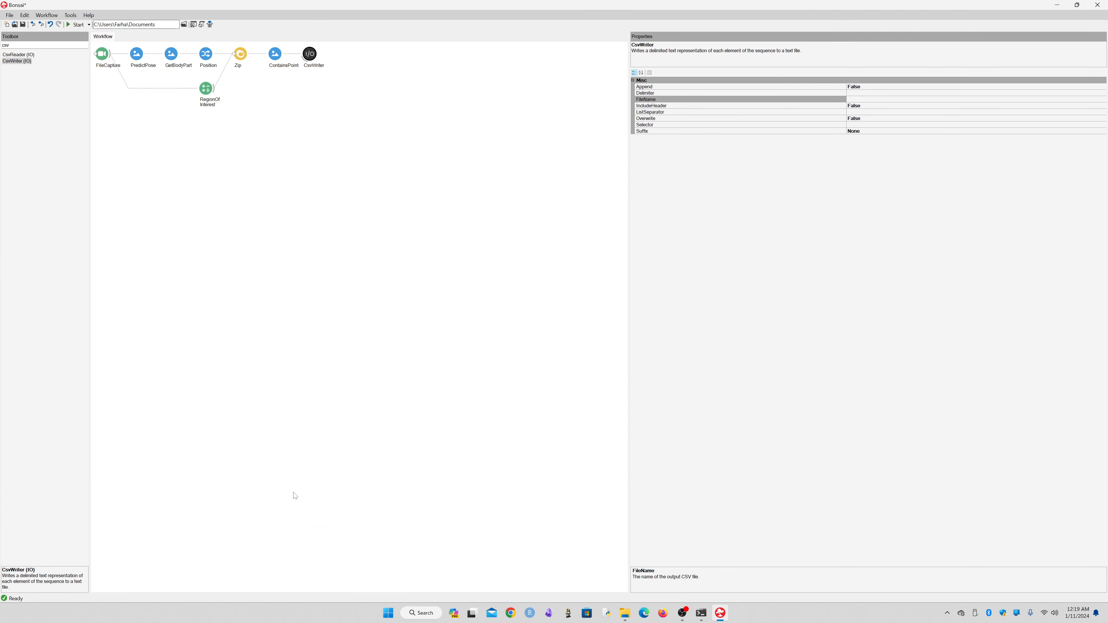
# - Set IncludeHeader and Overwrite to True for the CsvWriter and run the workflow to write the file
pyautogui.click(851, 106)
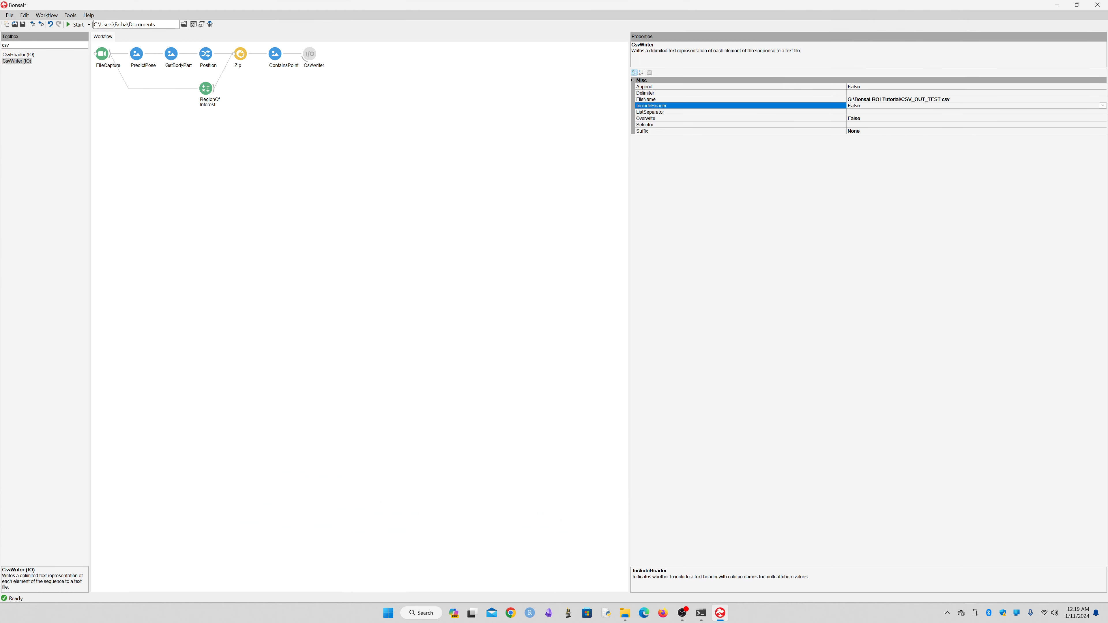
pyautogui.doubleClick(851, 119)
pyautogui.click(349, 213)
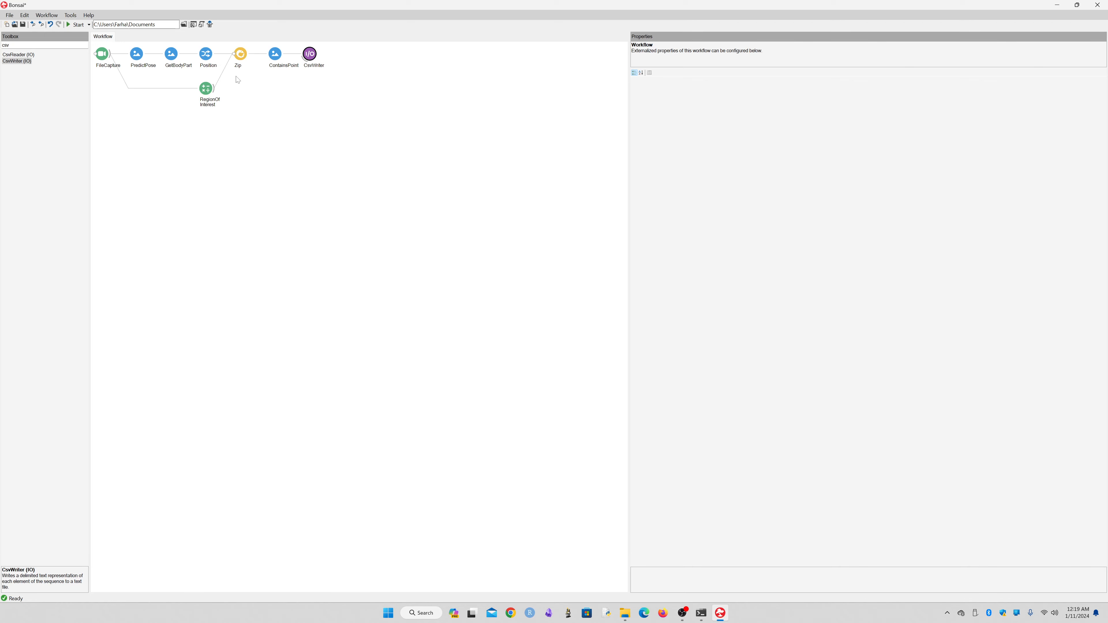
pyautogui.press('F5')
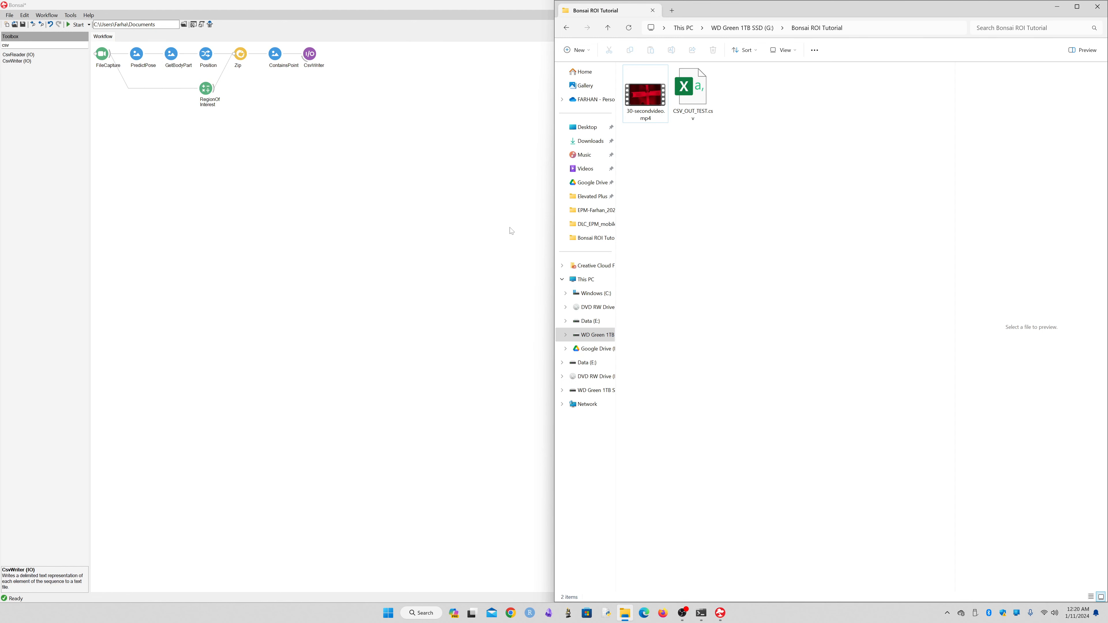
# - Open CSV_OUT_TEST.csv in Excel and arrange it side by side with the Bonsai window
pyautogui.click(691, 103)
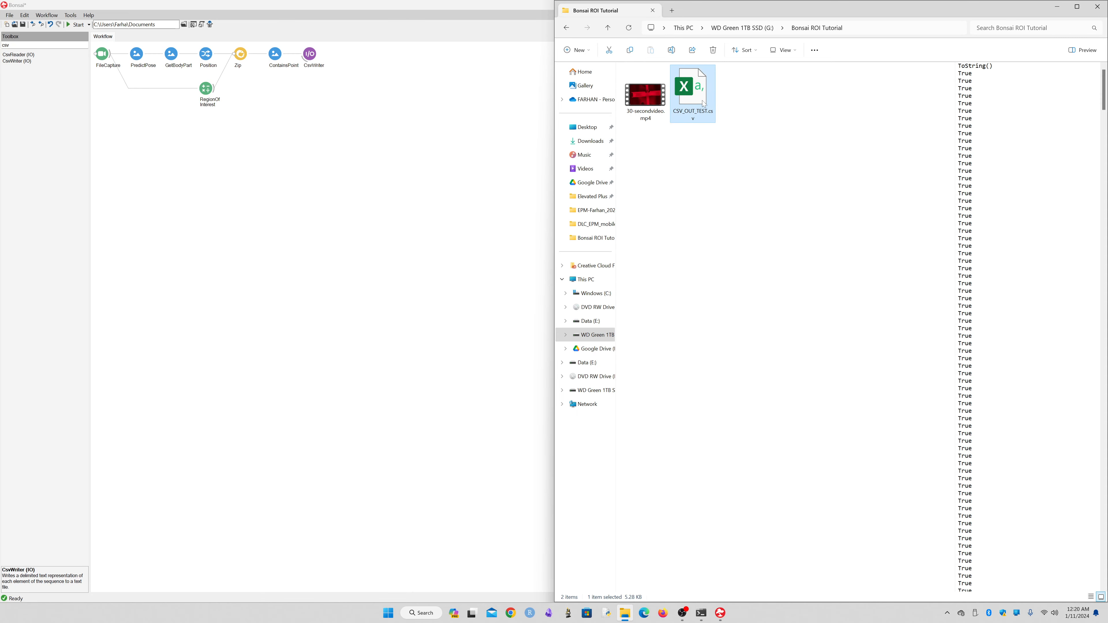
pyautogui.doubleClick(703, 104)
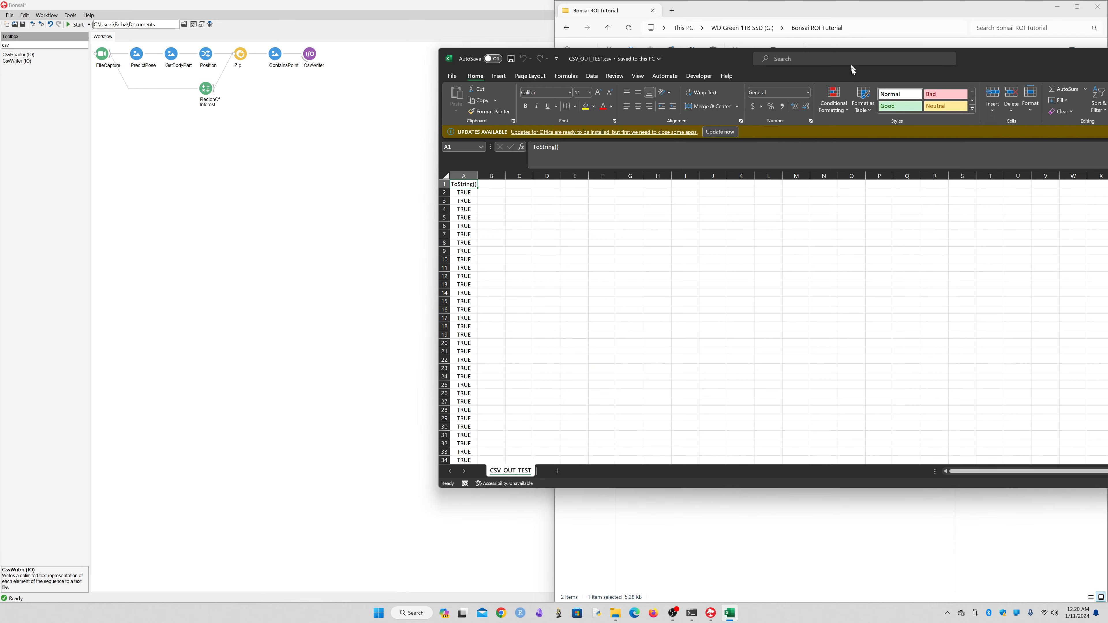
pyautogui.moveTo(853, 70); pyautogui.dragTo(1107, 83)
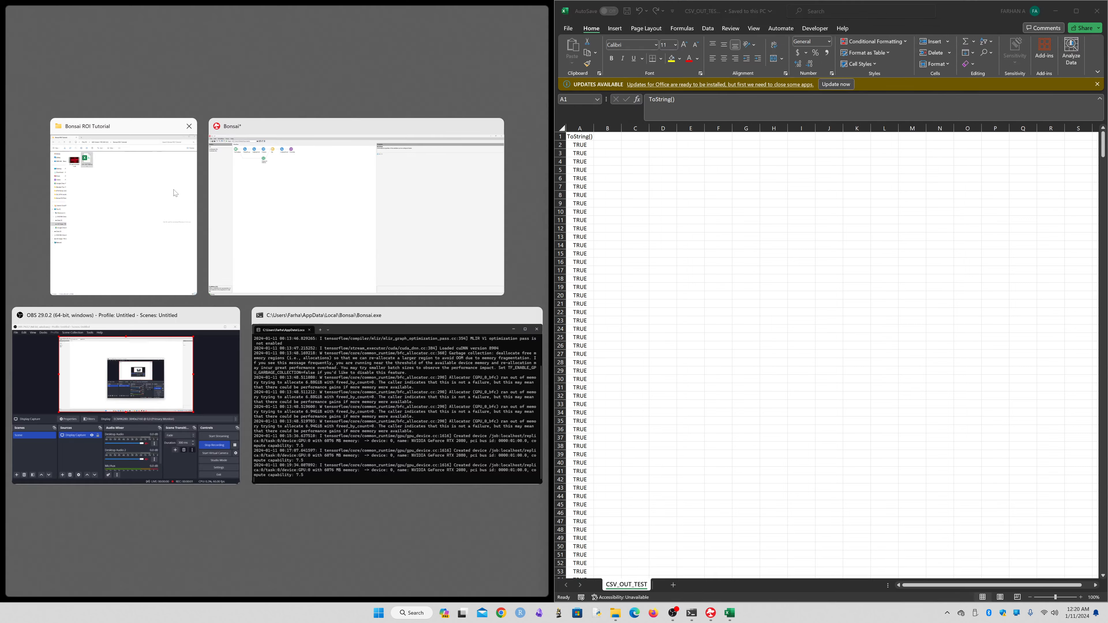
pyautogui.click(176, 193)
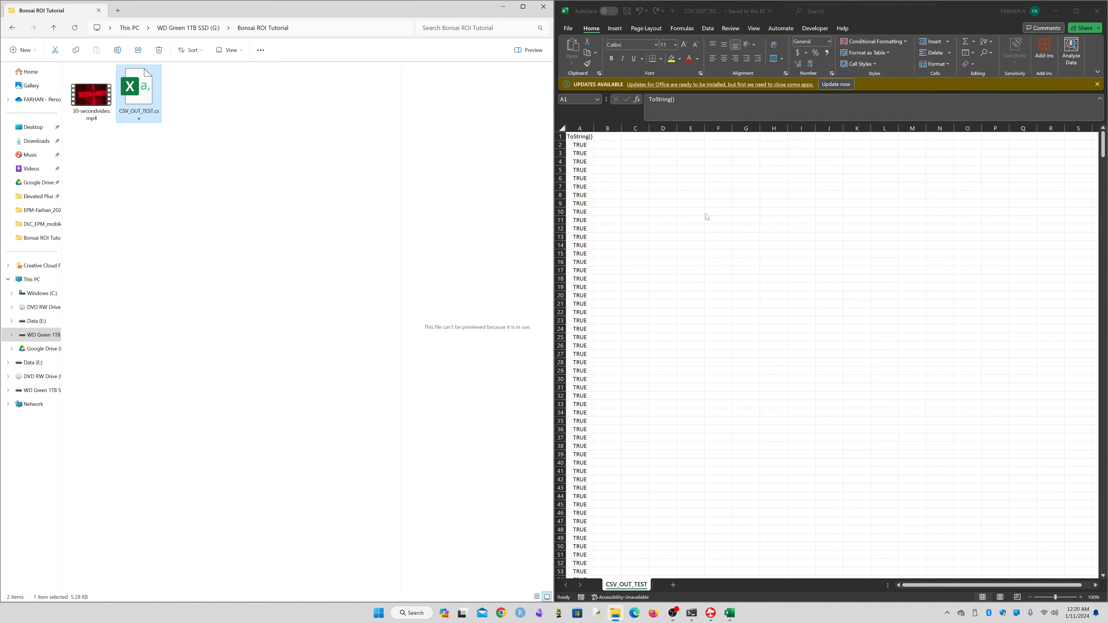
pyautogui.click(504, 7)
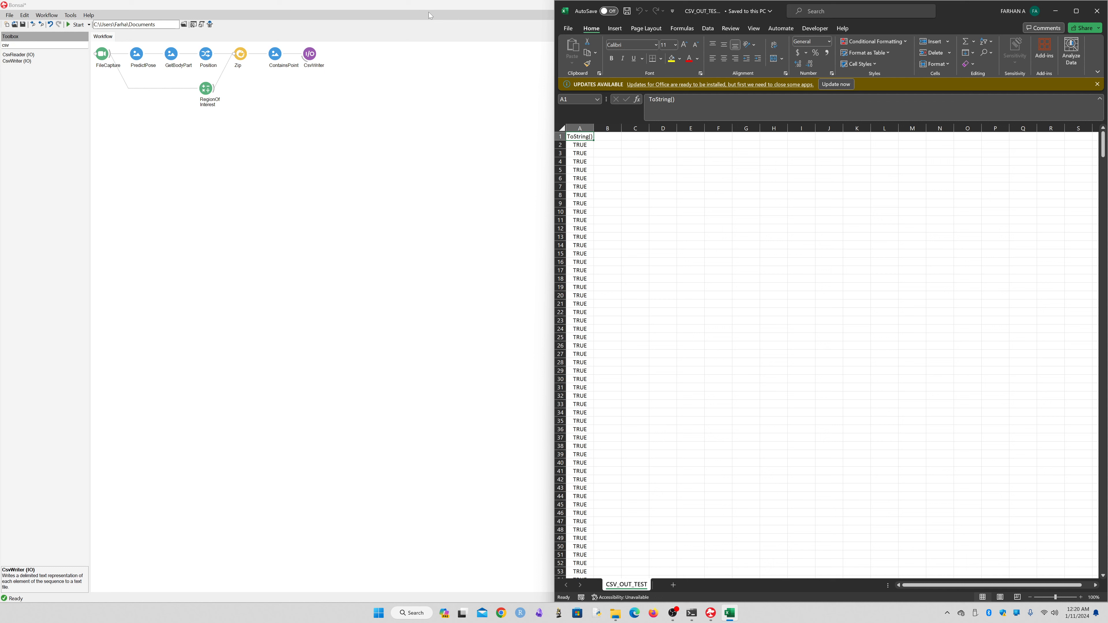
# - Count the TRUE entries of column A in cell C2 with the formula =COUNTIF(A:A,"TRUE")
pyautogui.moveTo(636, 146); pyautogui.dragTo(636, 163)
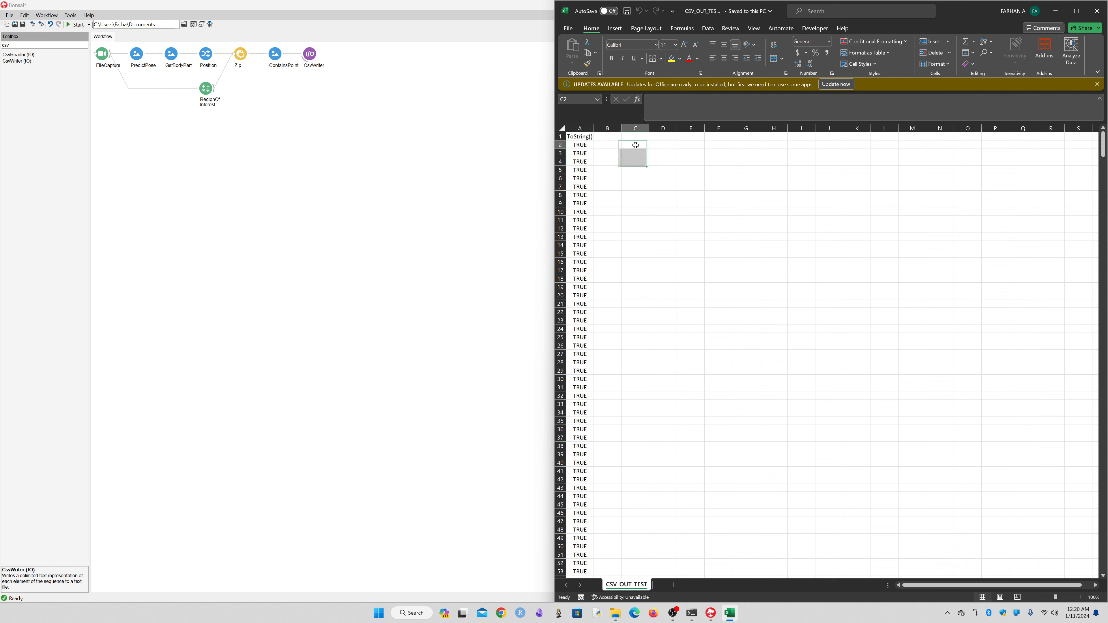
pyautogui.click(635, 146)
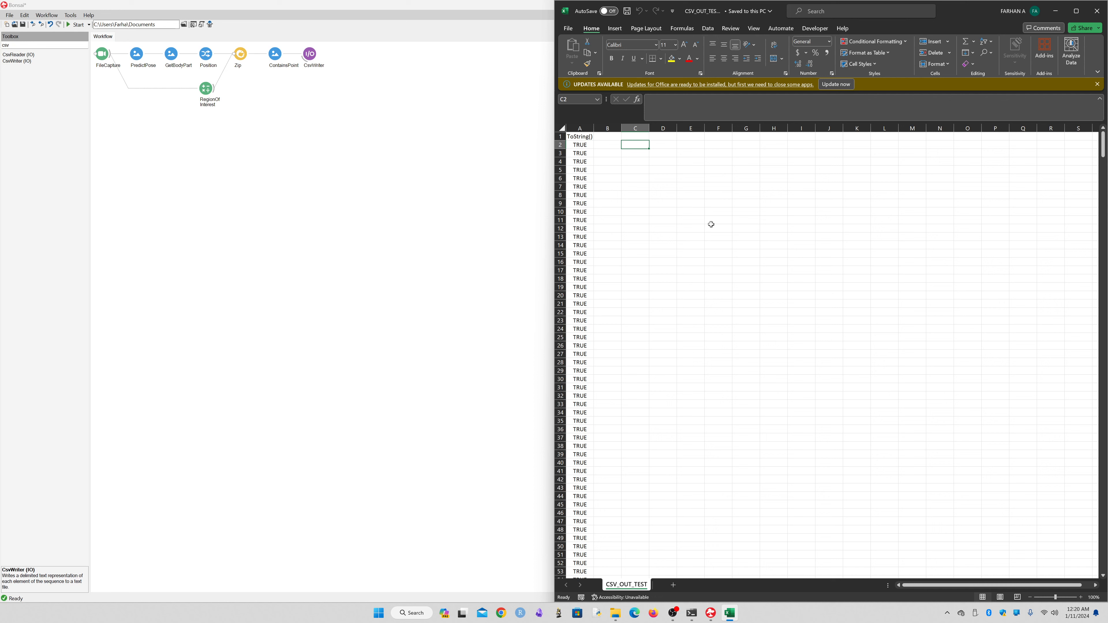
pyautogui.write('=count')
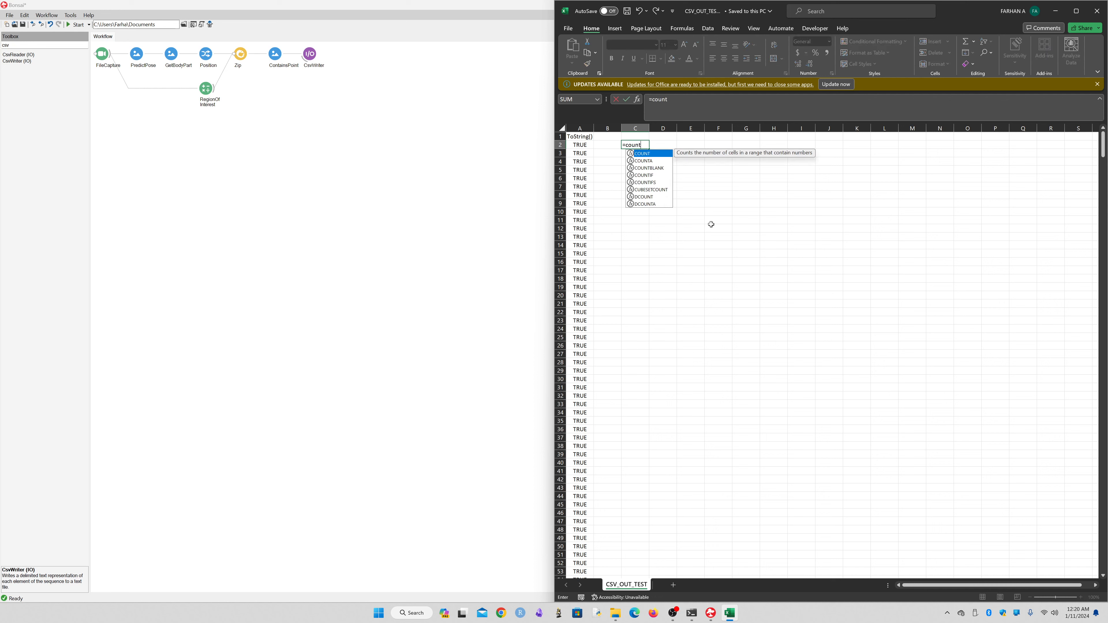
pyautogui.write('if')
pyautogui.press('Tab')
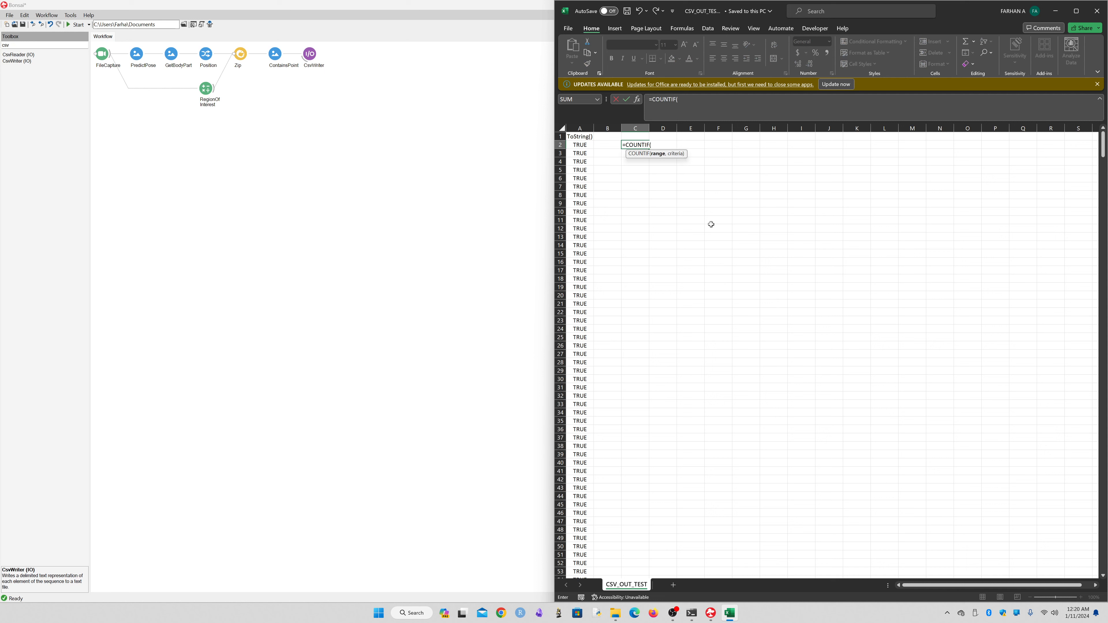
pyautogui.click(590, 145)
pyautogui.click(580, 127)
pyautogui.write(',"TRUE')
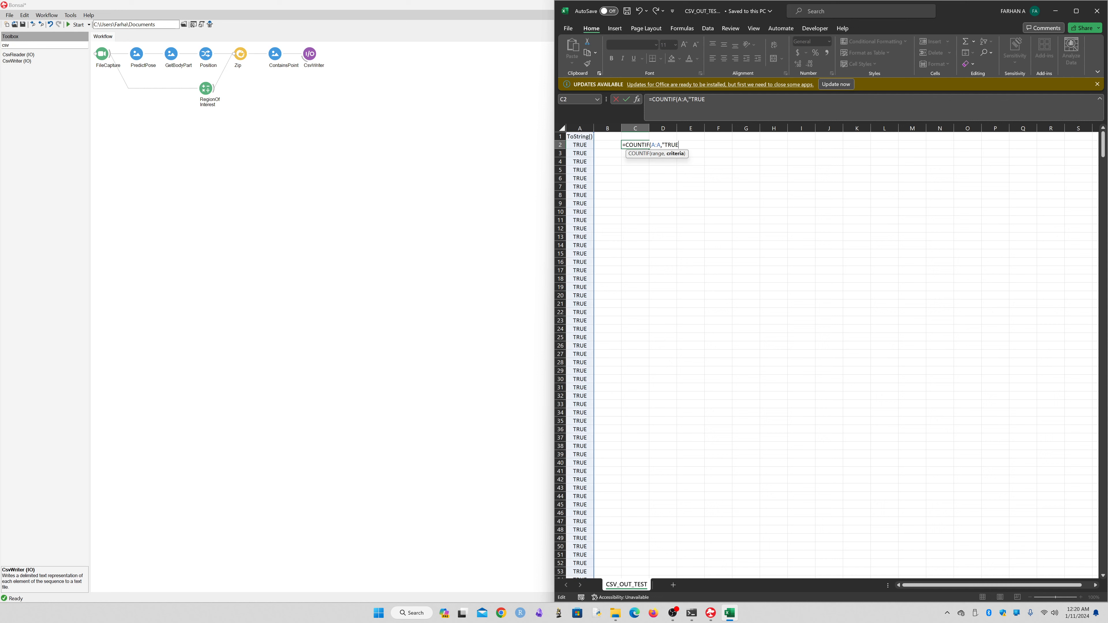
pyautogui.write('")')
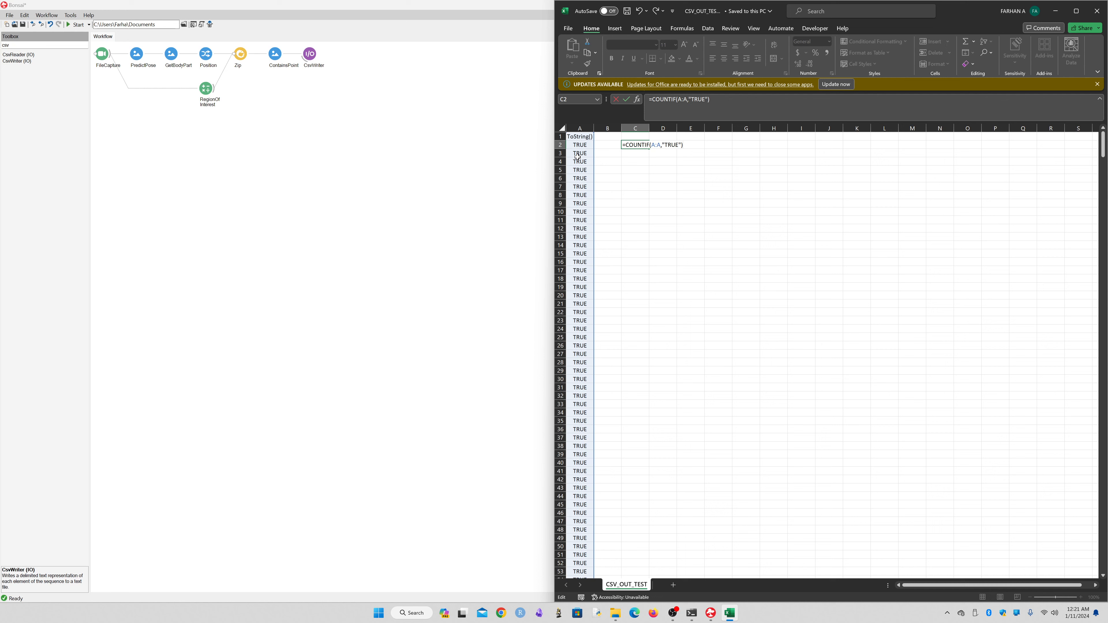
pyautogui.click(683, 146)
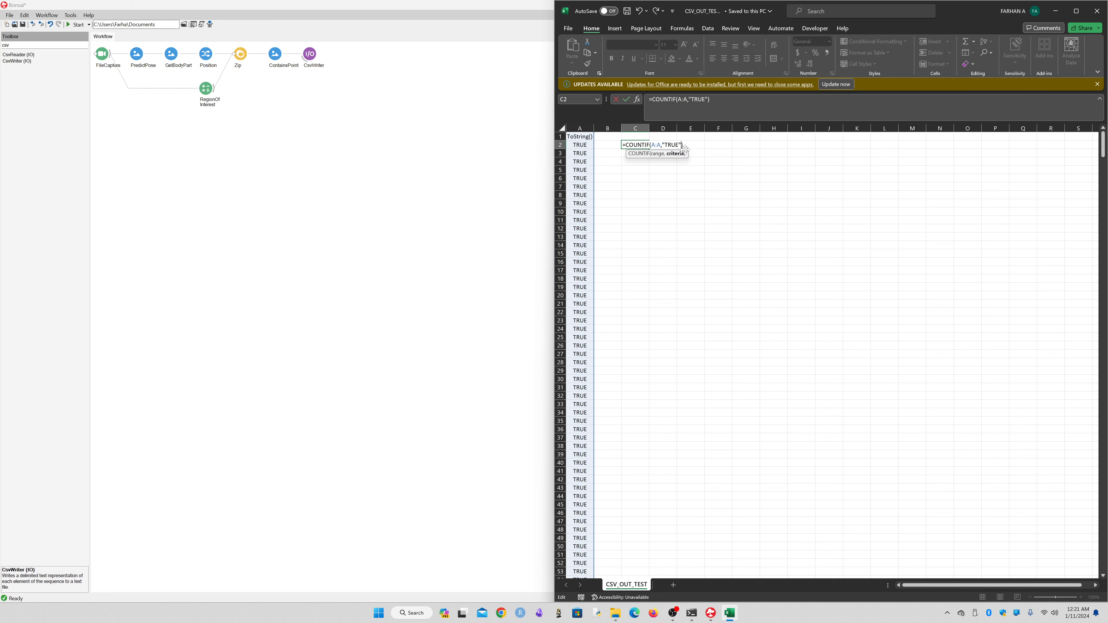
pyautogui.press('Return')
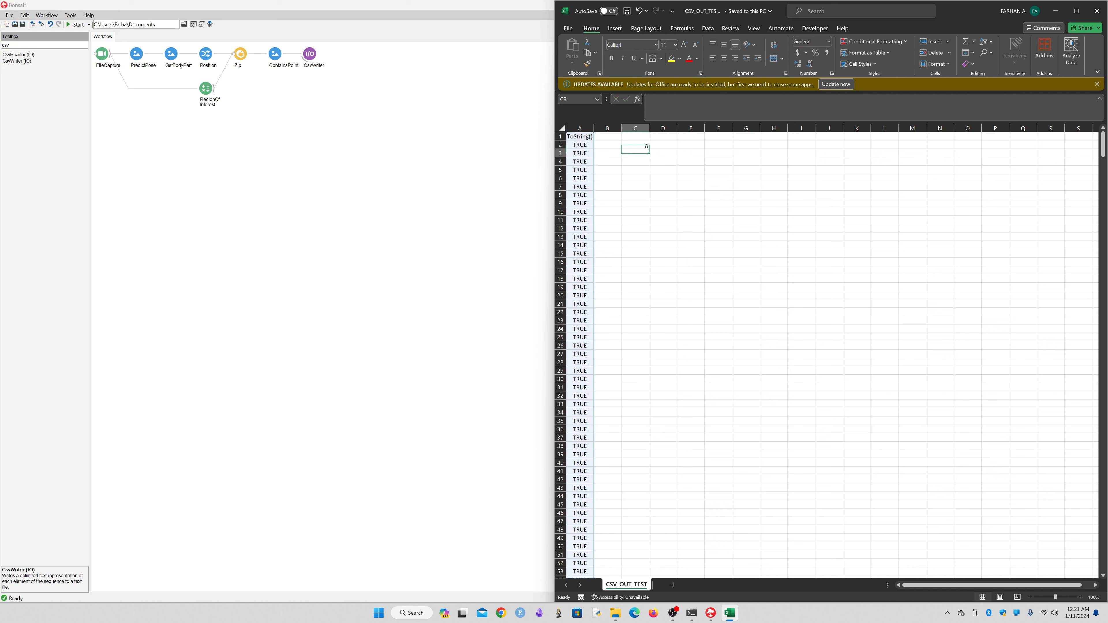
# - Label the count by entering "Count of Frames in ROI" in cell C1
pyautogui.click(638, 146)
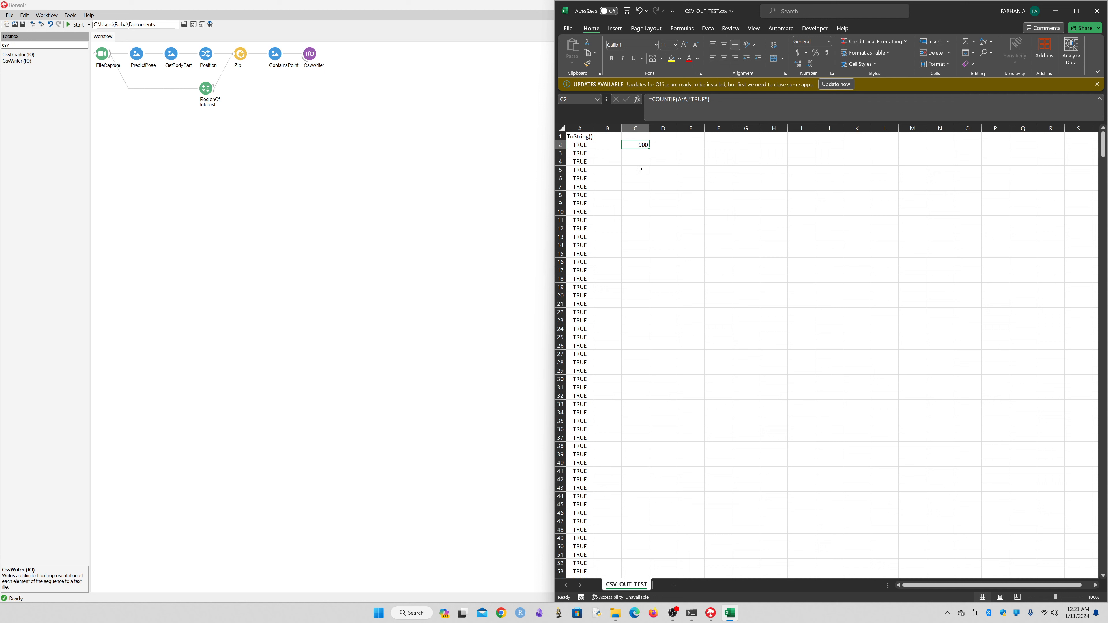
pyautogui.press('Up')
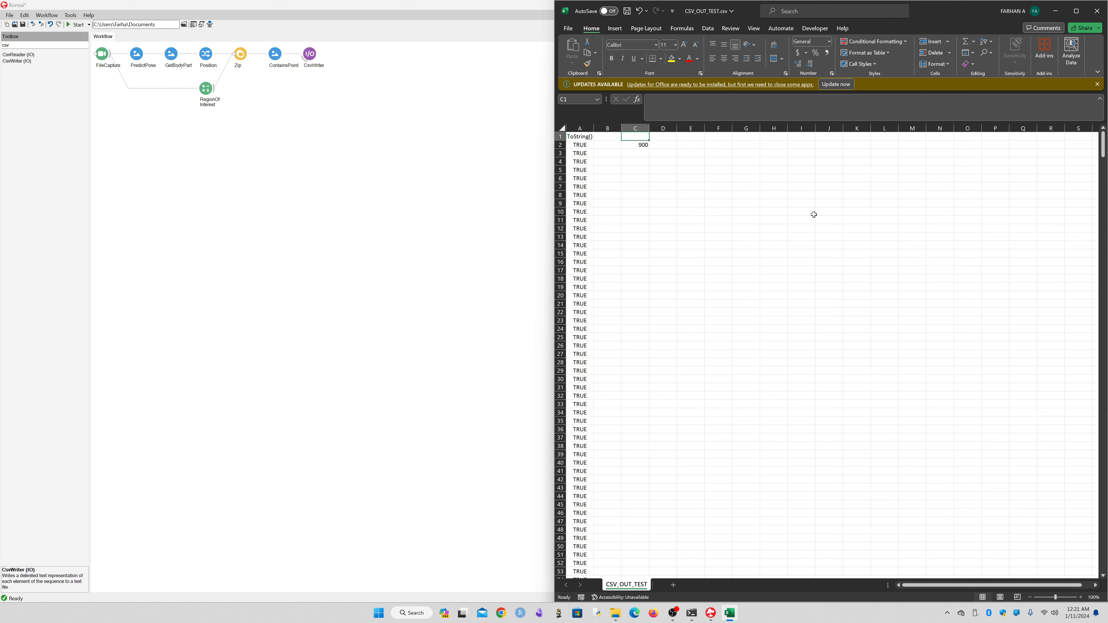
pyautogui.write('Co')
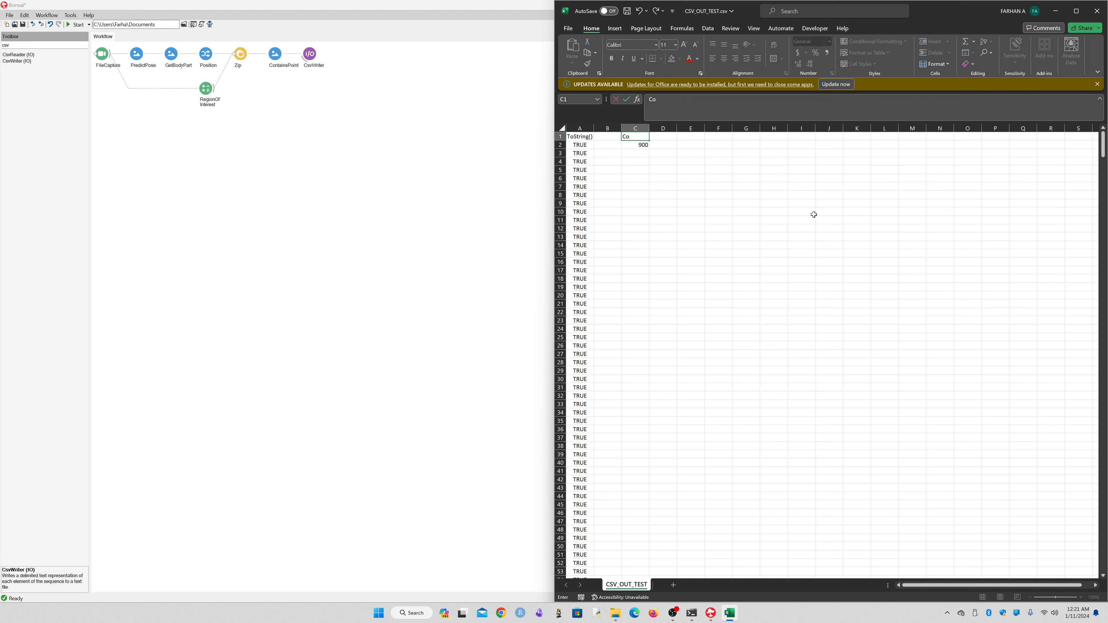
pyautogui.write('unt of Frame')
pyautogui.write('s in ROI')
pyautogui.press('Return')
# - Enter the label "FPS" in cell C4 and the value 30 in cell C5
pyautogui.press('Return')
pyautogui.press('Return')
pyautogui.write('FPS')
pyautogui.press('Return')
pyautogui.write('30')
pyautogui.press('Return')
# - Enter the label "Total Time Spent in ROI (Sec)" in cell C7 and compute it in C8 with =900/30
pyautogui.press('Return')
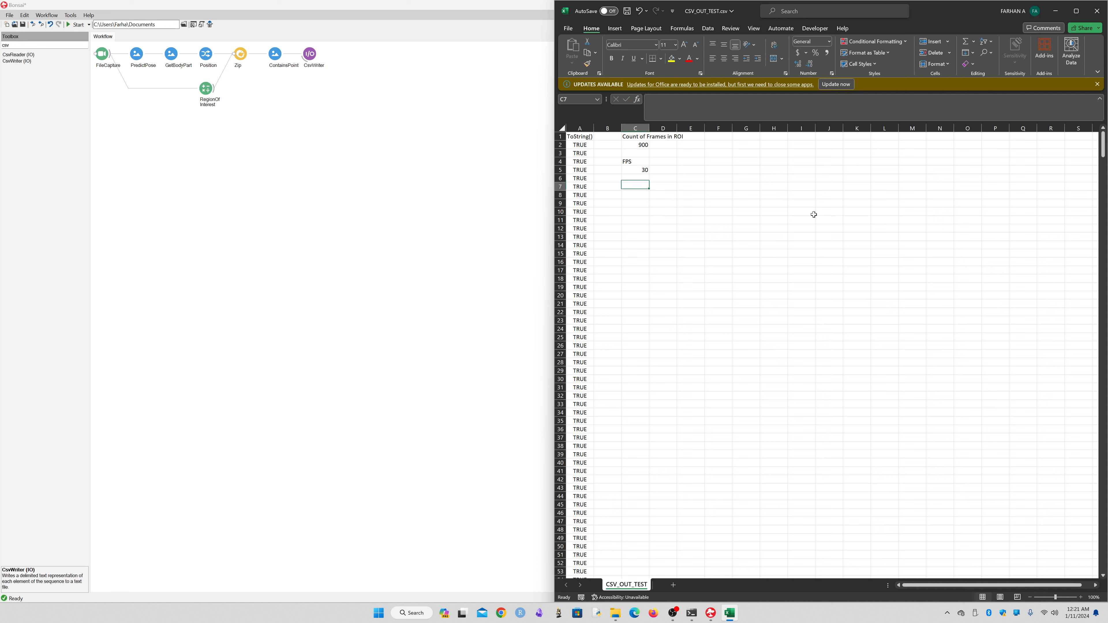
pyautogui.write('Total T')
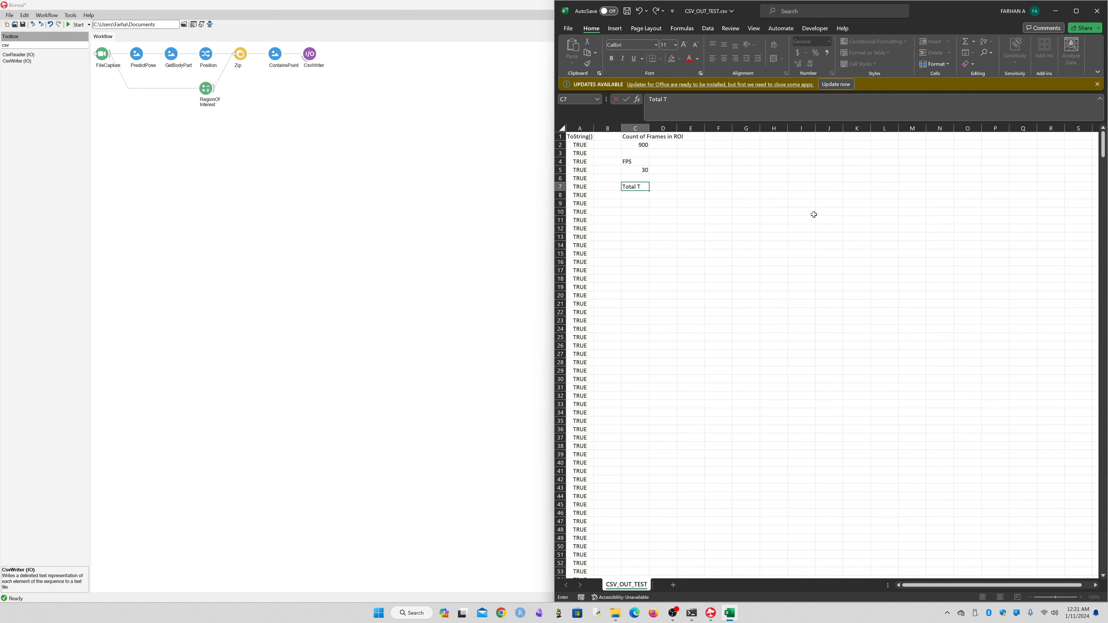
pyautogui.write('ime Spent in ROI')
pyautogui.press('Return')
pyautogui.write('=900')
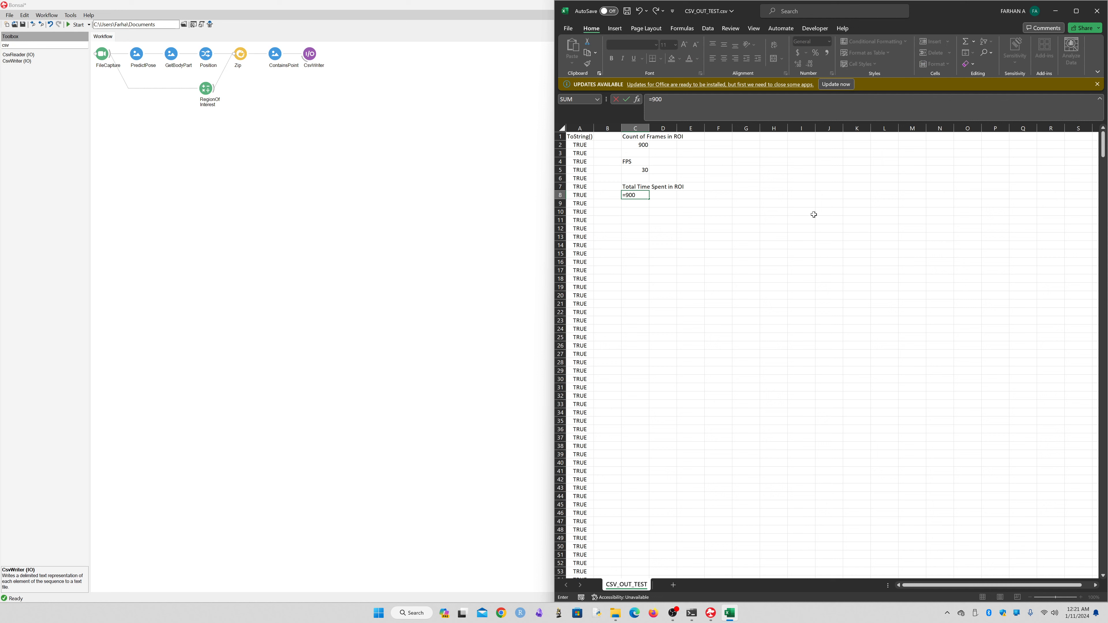
pyautogui.write('/30')
pyautogui.hotkey('ctrl', 'Return')
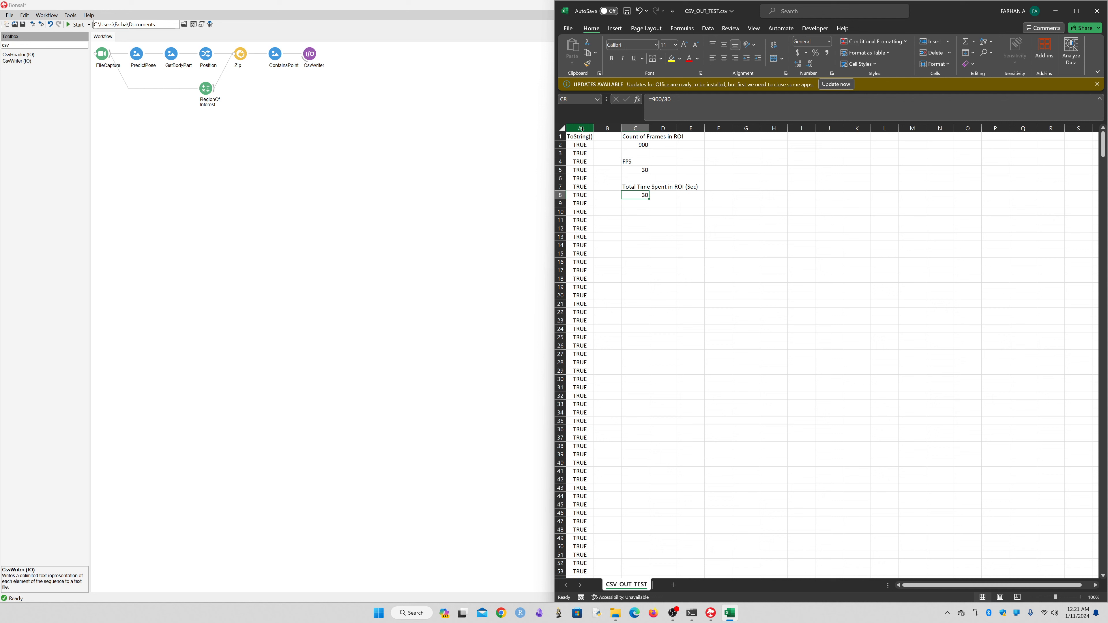
pyautogui.click(582, 128)
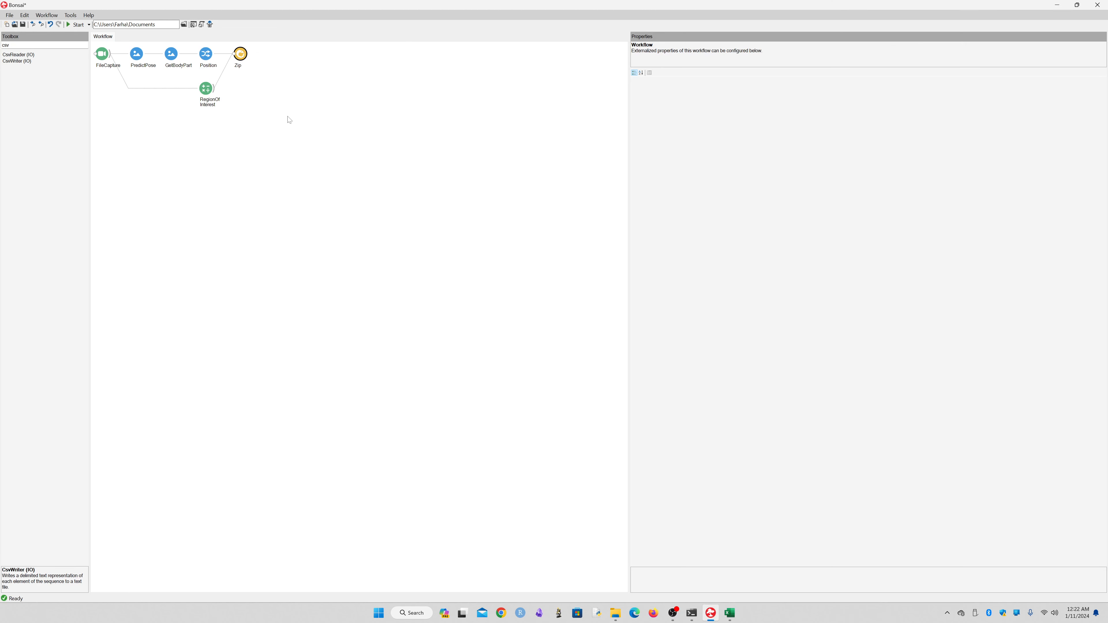
# - Switch back to Bonsai, undo the removal of the nodes after Zip, and delete only the CsvWriter node
pyautogui.click(243, 56)
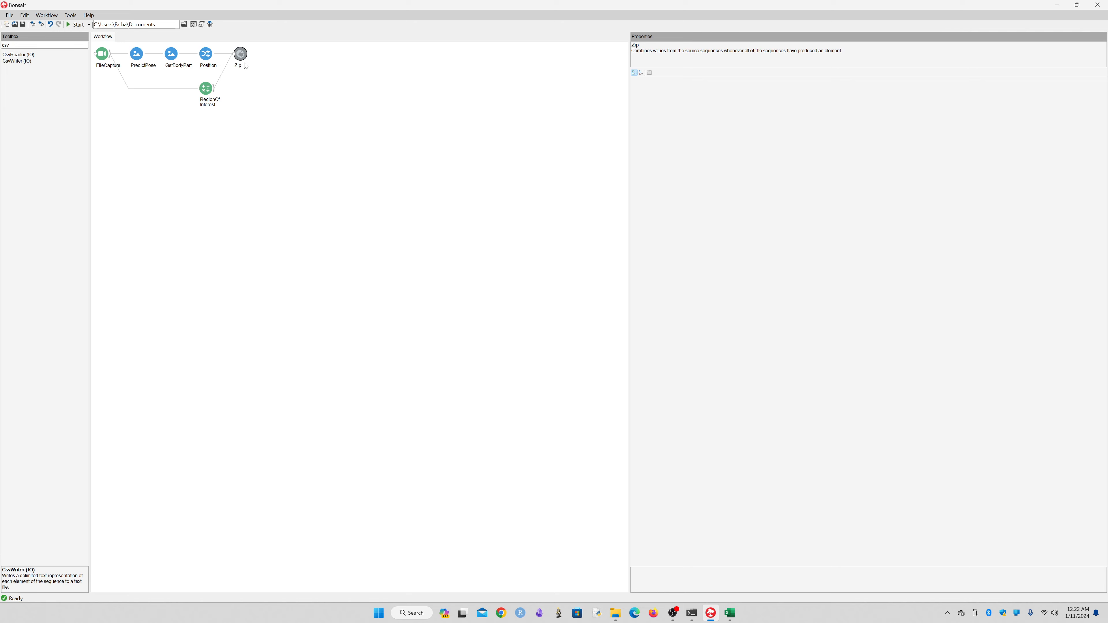
pyautogui.hotkey('ctrl', 'z')
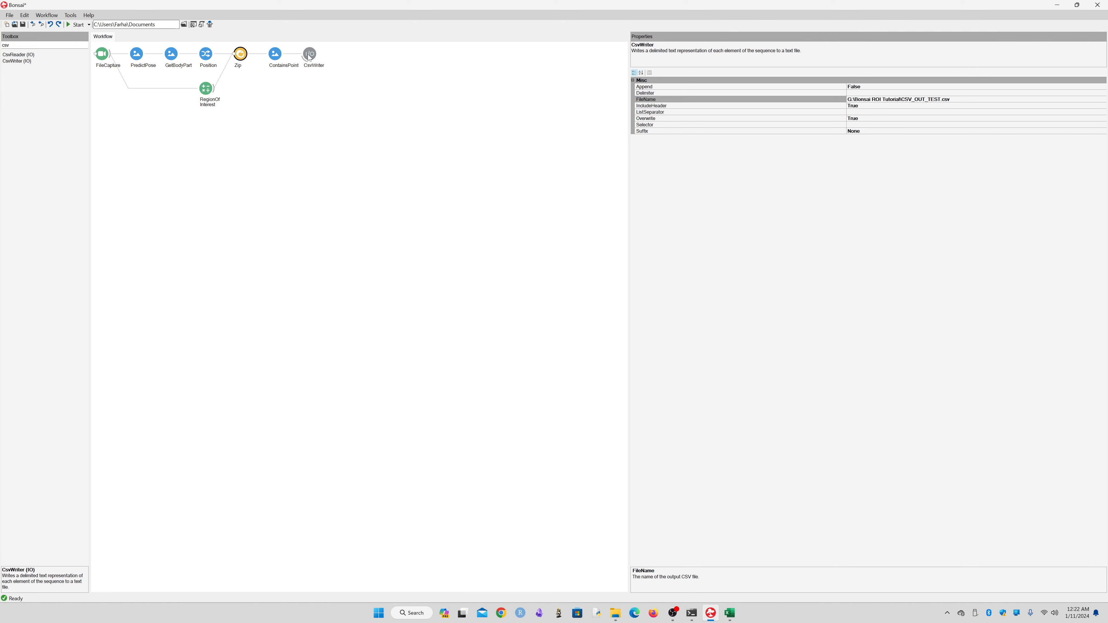
pyautogui.press('Delete')
# - Find the TimeInterval operator in the toolbox, add it to the workflow, and connect it after the ContainsPoint node
pyautogui.write('t')
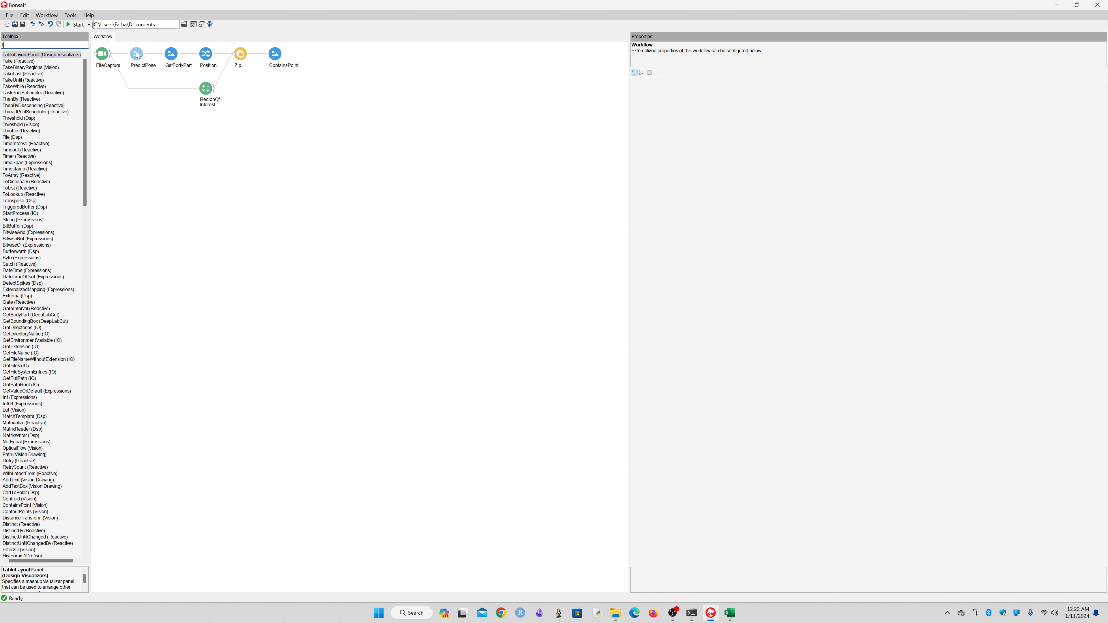
pyautogui.write('ime')
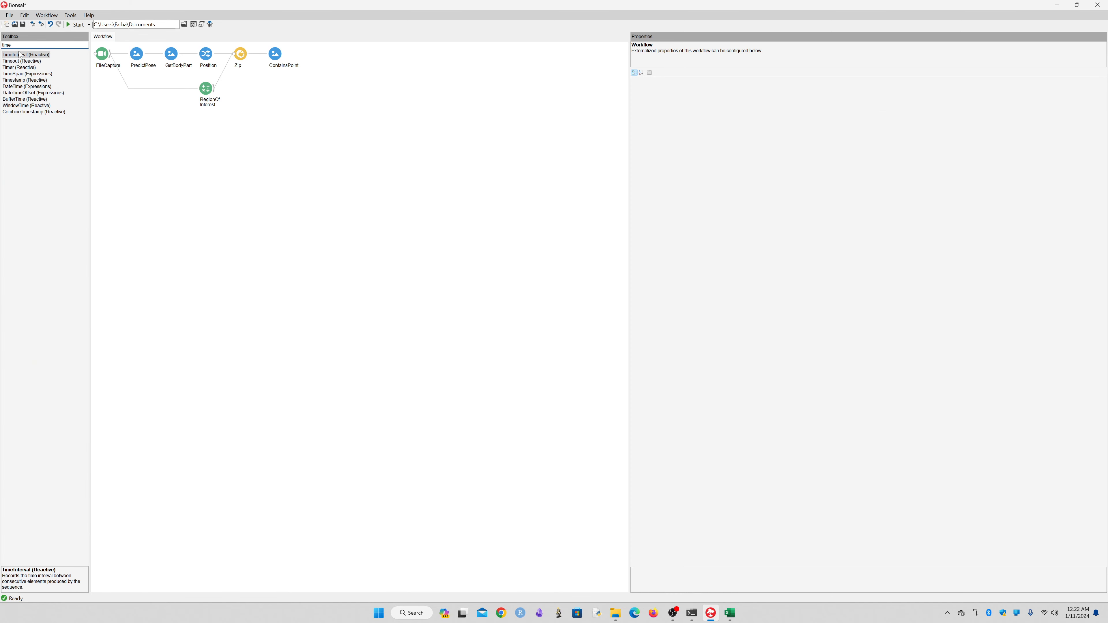
pyautogui.moveTo(20, 55); pyautogui.dragTo(279, 126)
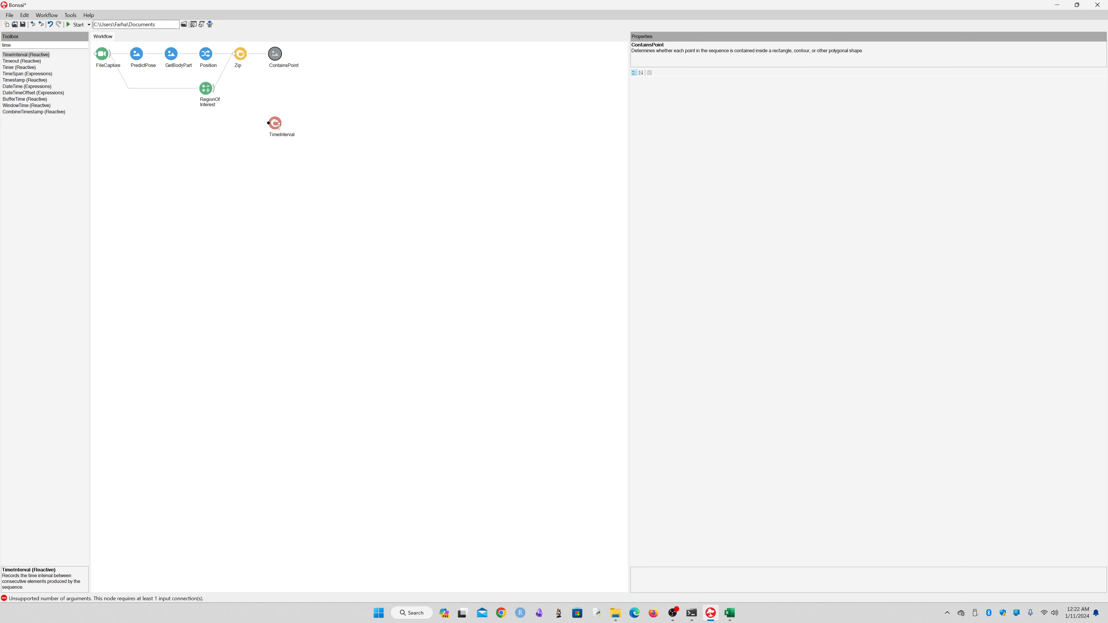
# - Examine the output members of the TimeInterval node, including the Interval value's TotalSeconds option
pyautogui.rightClick(310, 54)
pyautogui.moveTo(375, 59)
pyautogui.moveTo(497, 67)
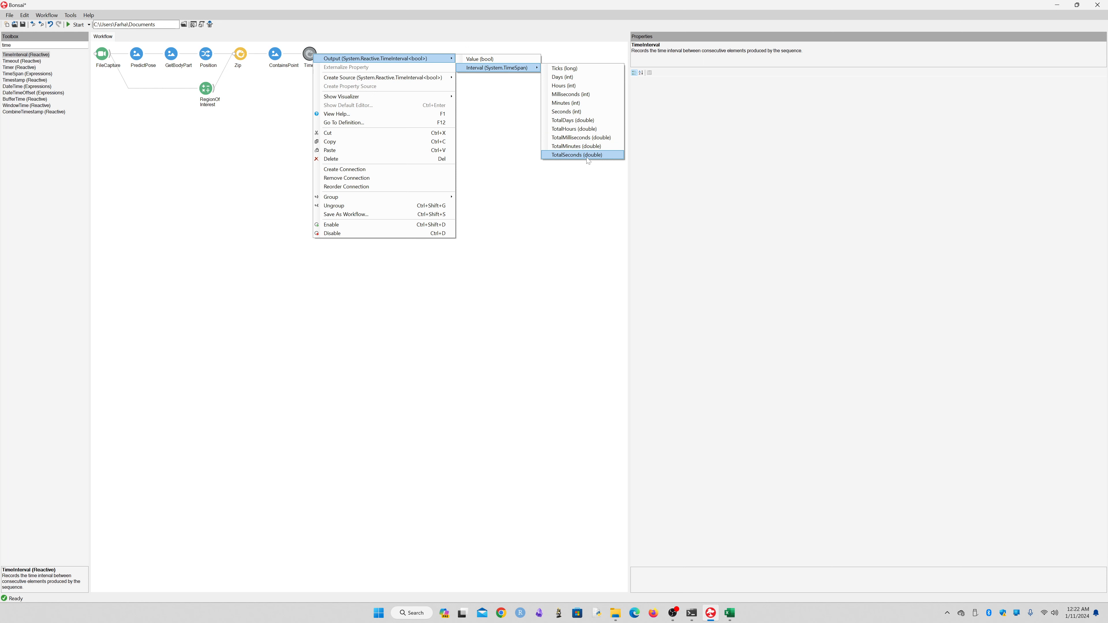
pyautogui.click(278, 59)
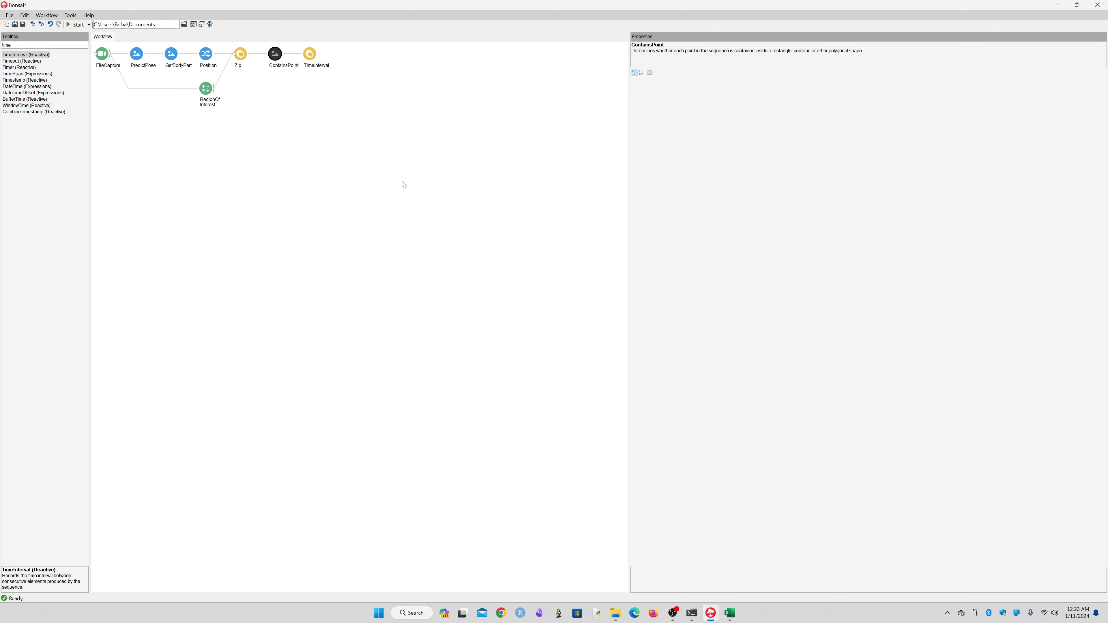
# - Undo the TimeInterval addition and the CsvWriter deletion, and select the CsvWriter node after ContainsPoint
pyautogui.hotkey('ctrl', 'z')
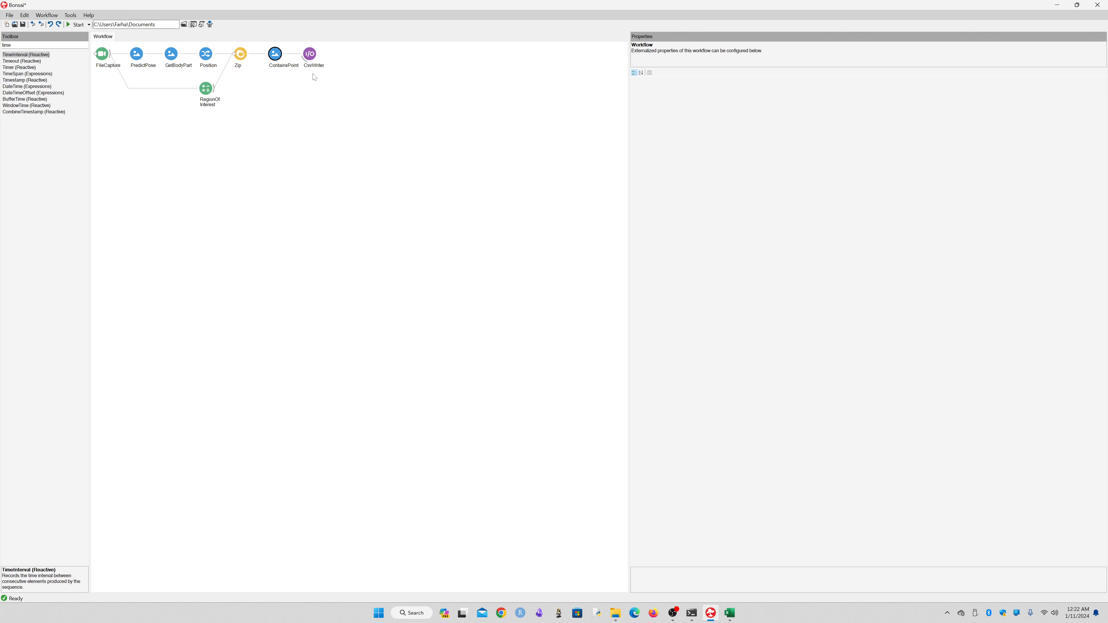
pyautogui.click(311, 56)
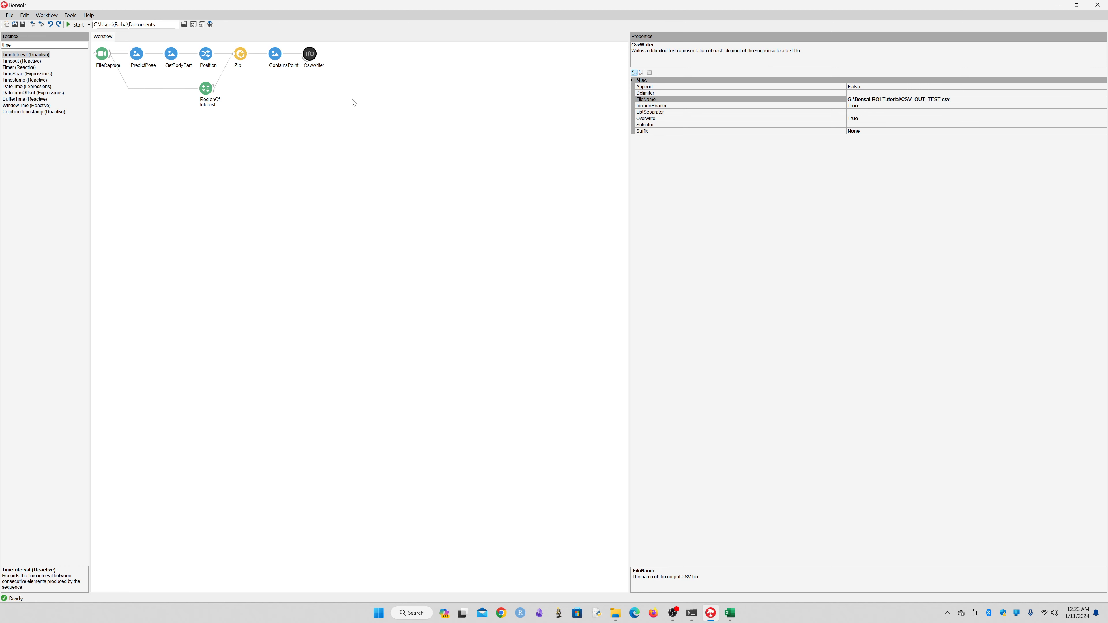
pyautogui.click(673, 618)
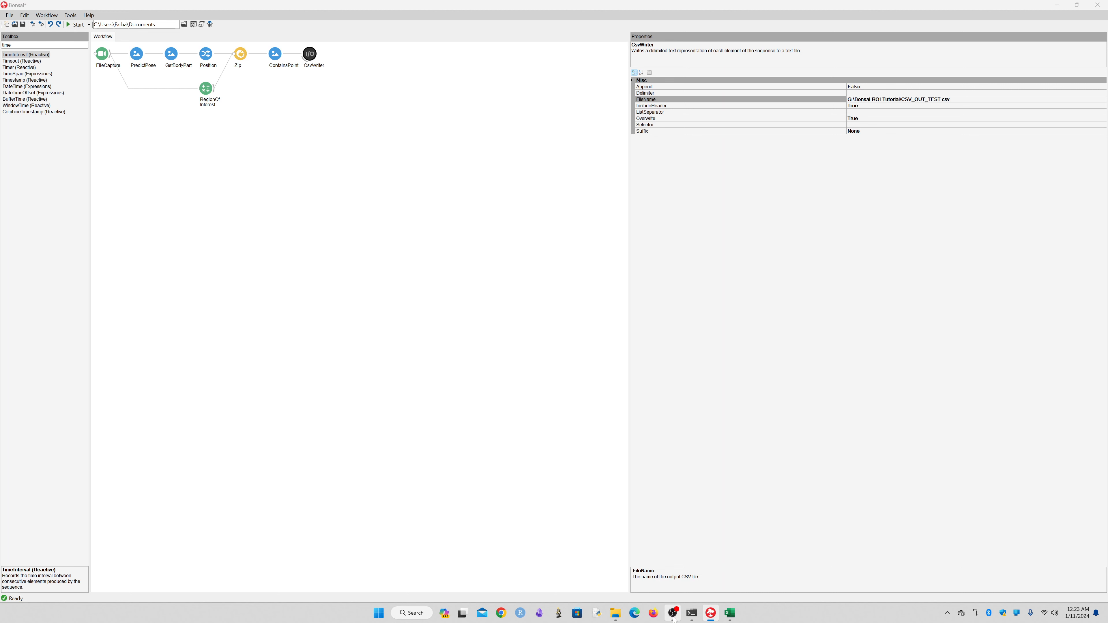